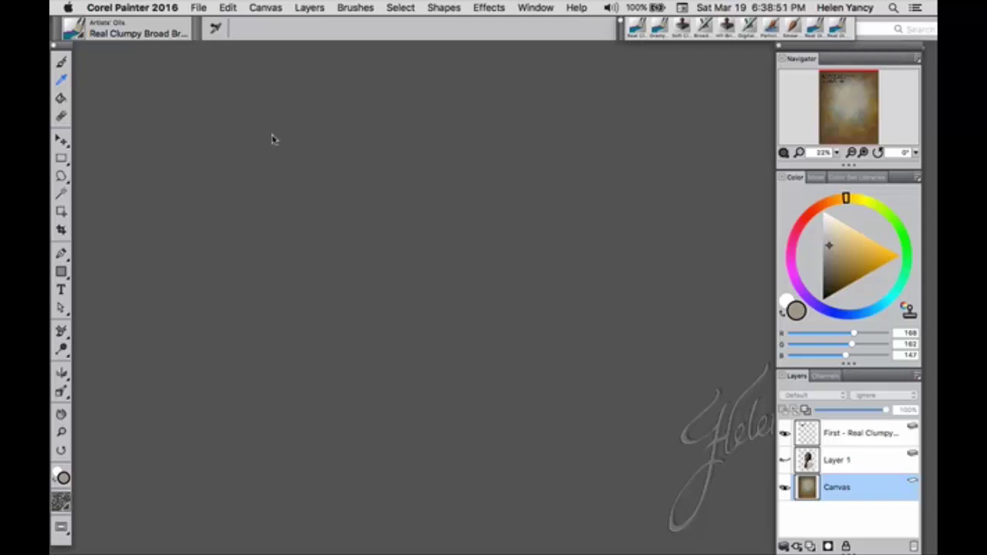
# Apply the 12_10_15 best workspace, then bring up the Arrange Palettes layout list
pyautogui.click(74, 29)
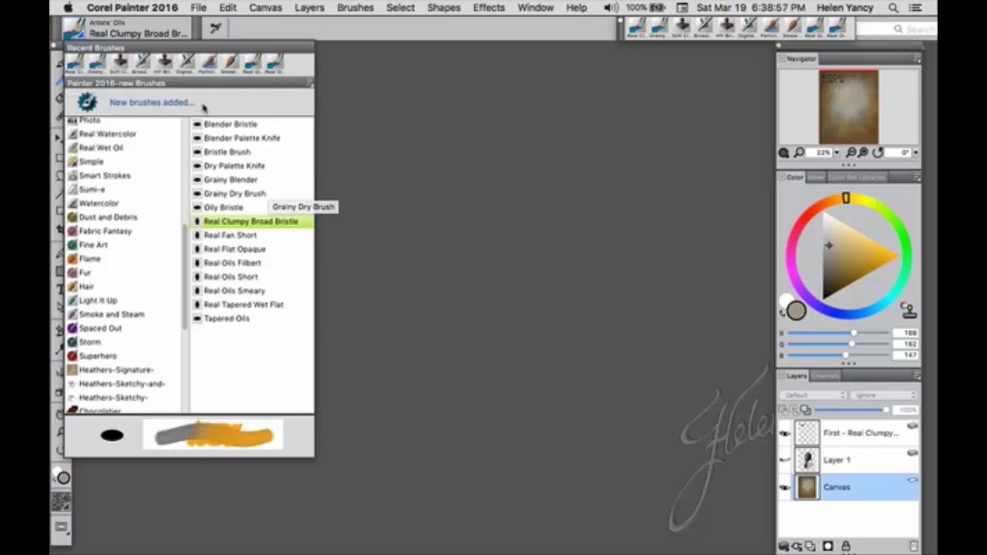
pyautogui.click(76, 31)
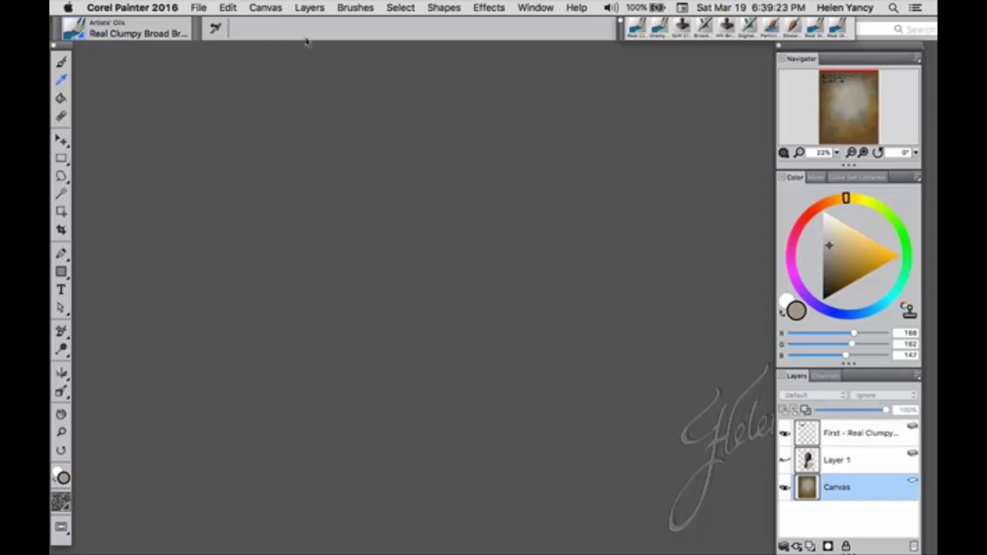
pyautogui.click(535, 9)
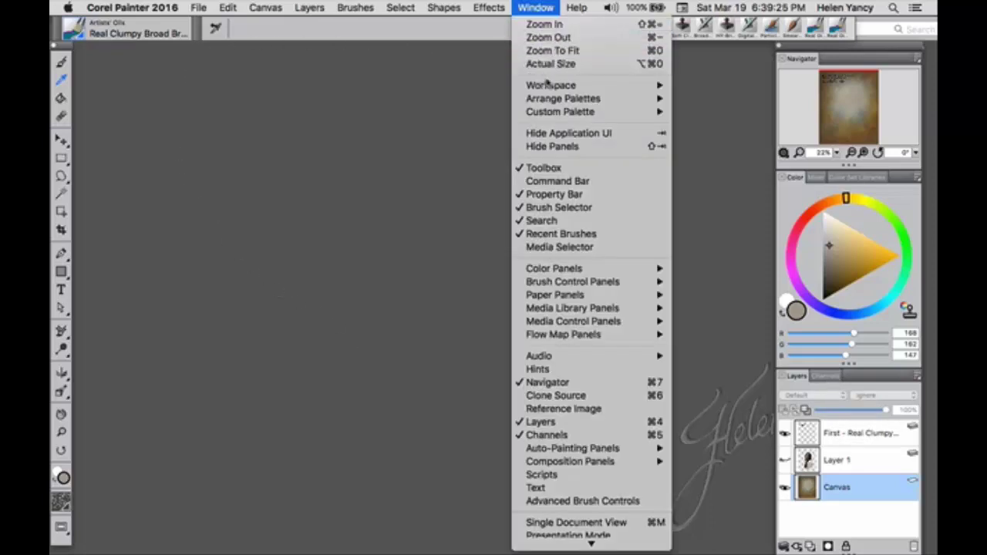
pyautogui.moveTo(547, 87)
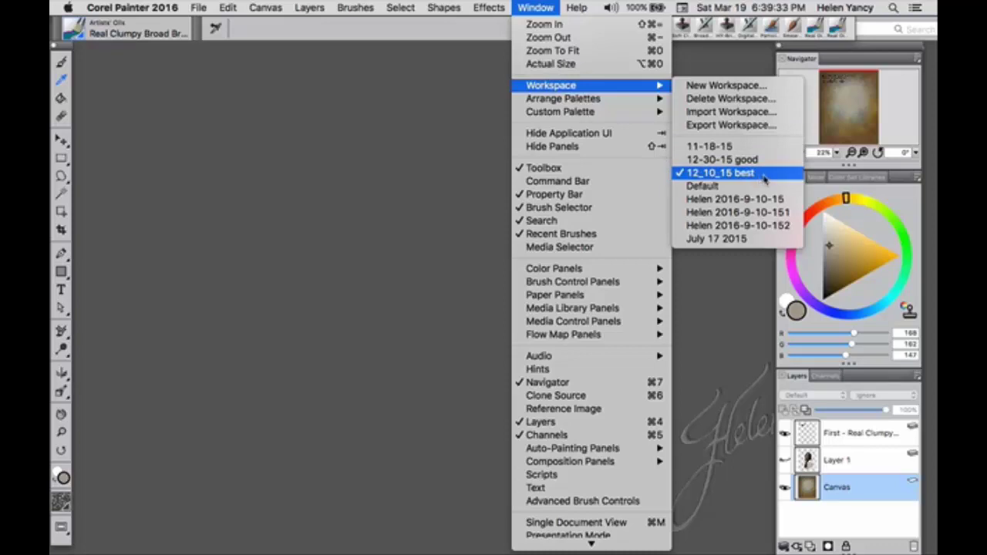
pyautogui.click(740, 173)
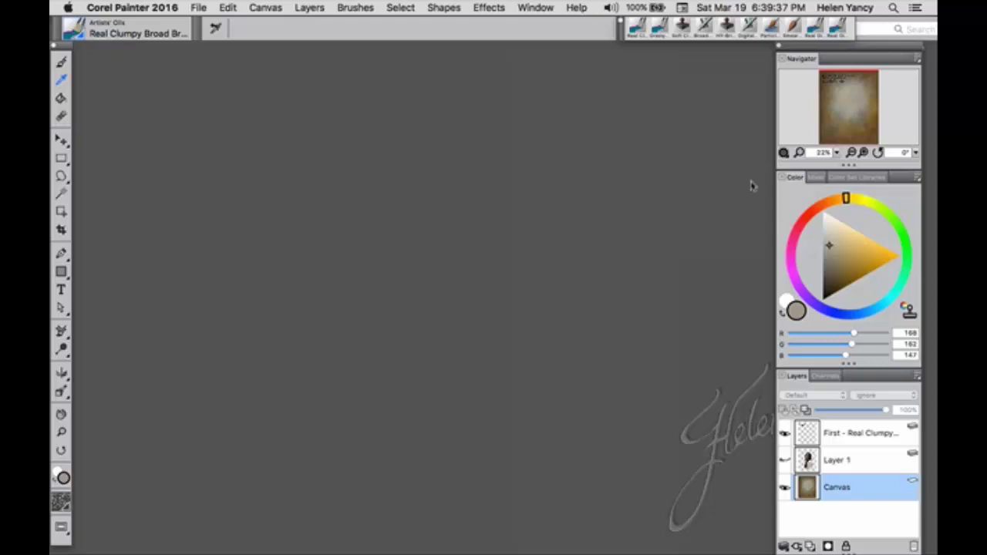
pyautogui.click(531, 9)
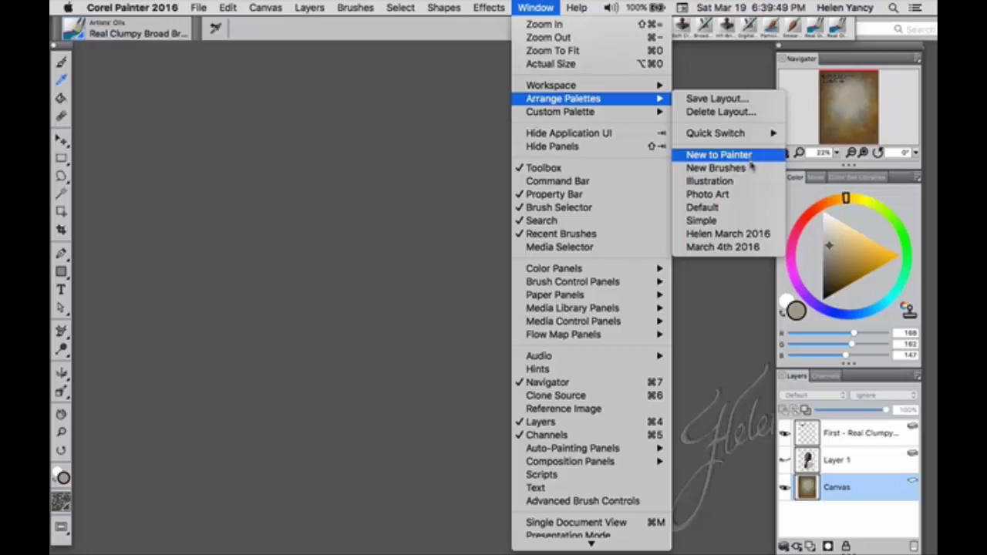
# Switch to a saved palette layout and place the Blending brush panel beside the colour wheel
pyautogui.click(717, 234)
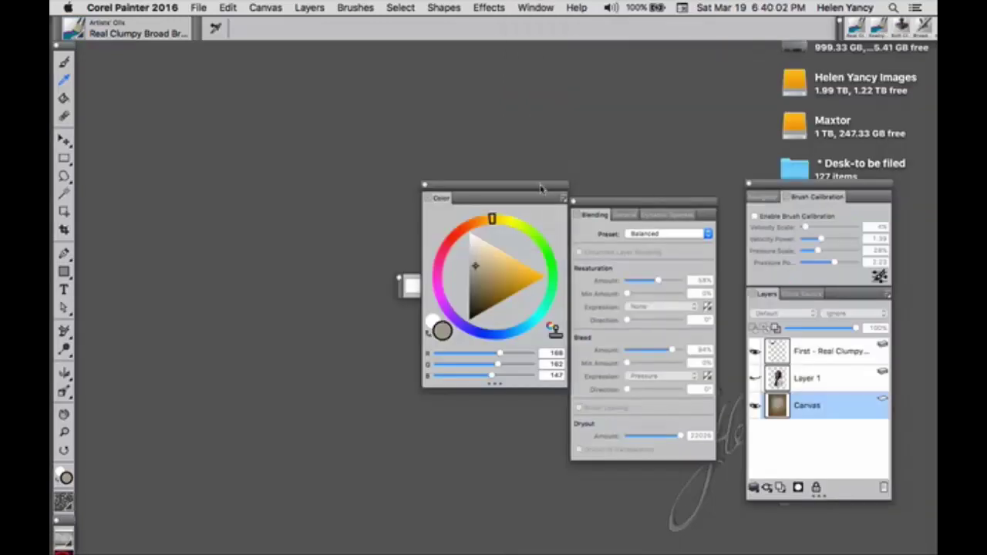
pyautogui.moveTo(541, 189)
pyautogui.mouseDown()
pyautogui.moveTo(536, 175)
pyautogui.moveTo(561, 154)
pyautogui.moveTo(801, 70)
pyautogui.moveTo(898, 48)
pyautogui.moveTo(887, 48)
pyautogui.mouseUp()
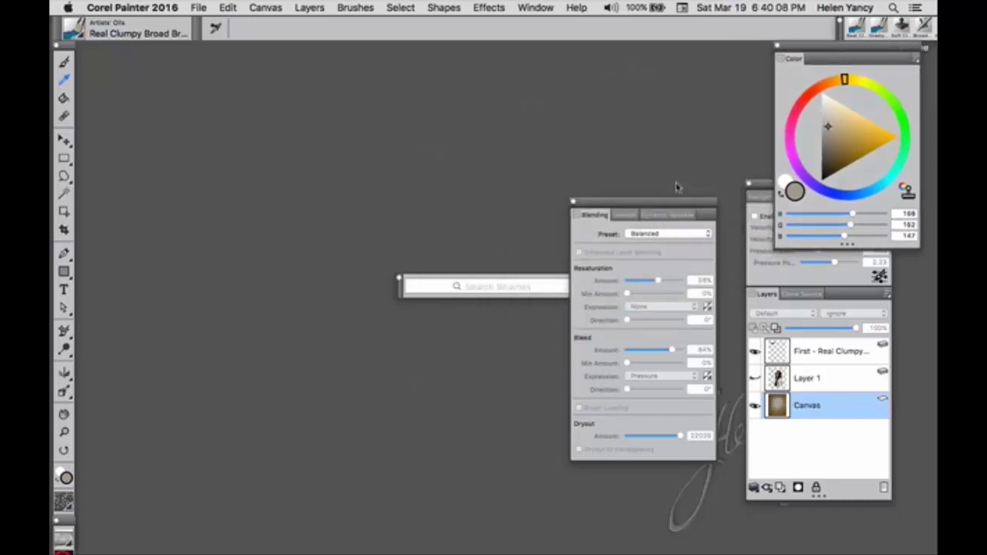
pyautogui.click(625, 222)
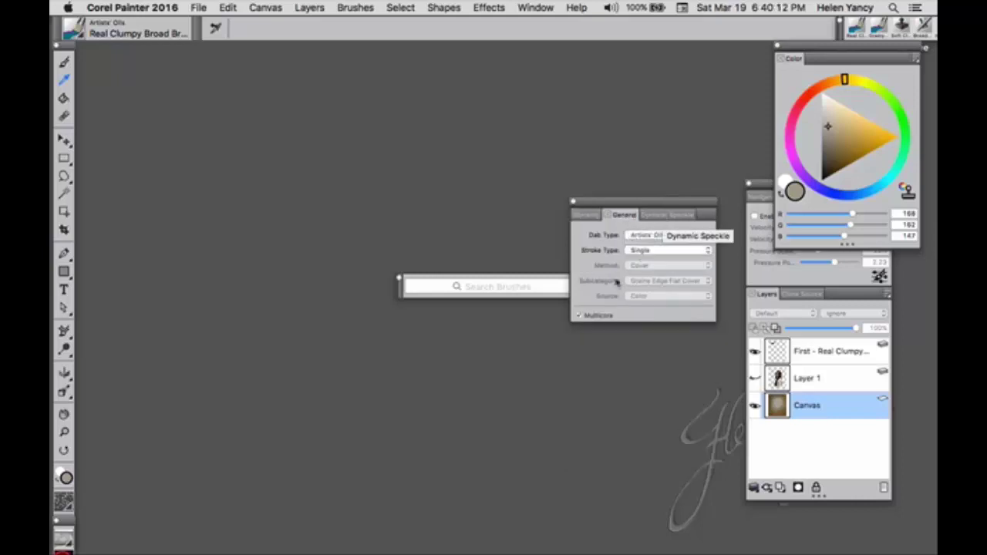
pyautogui.click(666, 216)
pyautogui.click(593, 216)
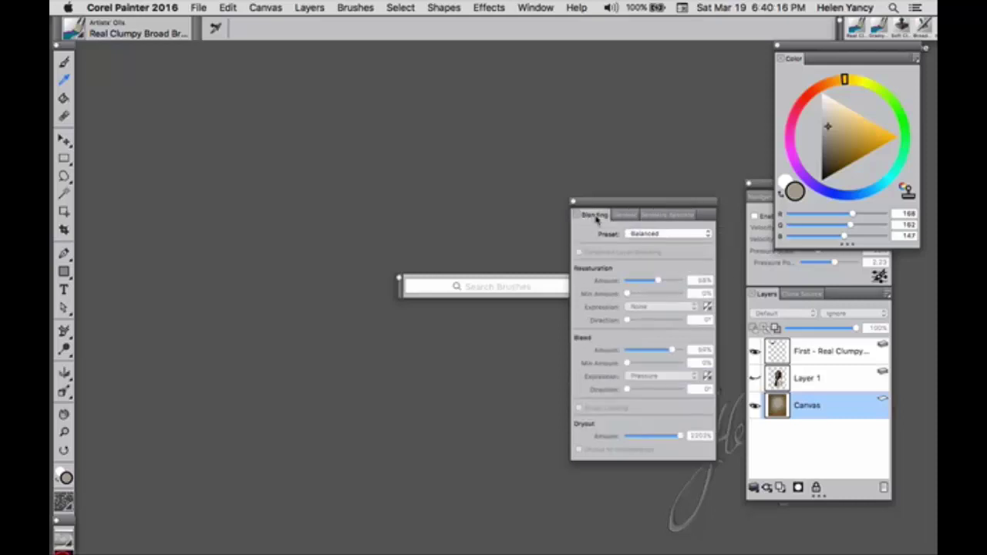
pyautogui.moveTo(622, 206)
pyautogui.mouseDown()
pyautogui.moveTo(646, 170)
pyautogui.moveTo(674, 64)
pyautogui.moveTo(693, 51)
pyautogui.mouseUp()
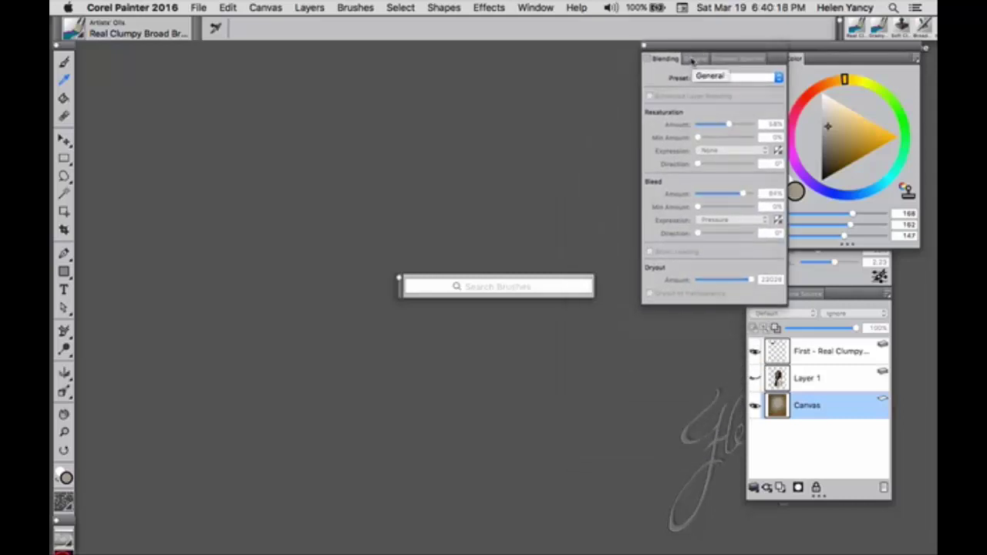
# Dock the Brush Calibration and Layers panels under the colour wheel, ending on the Layers tab
pyautogui.click(842, 294)
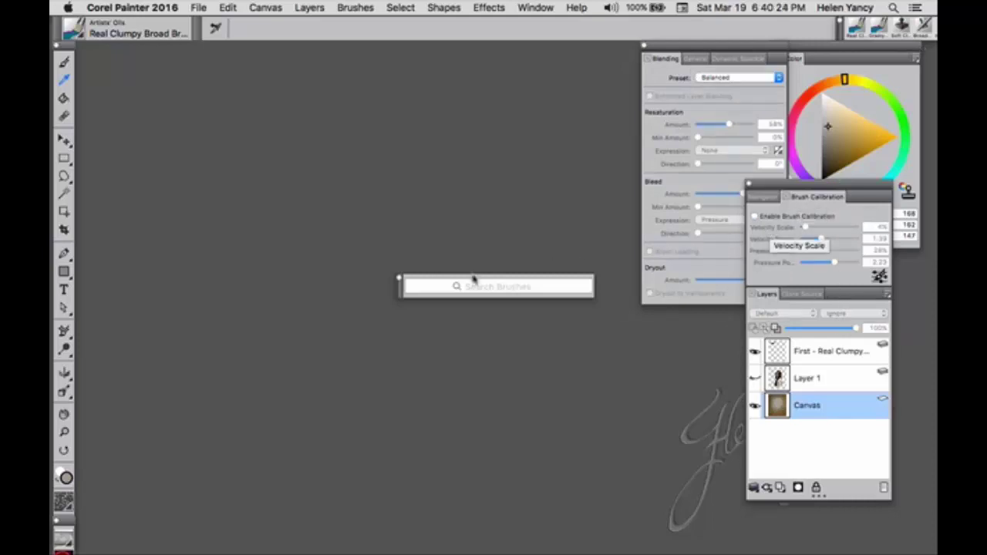
pyautogui.click(755, 217)
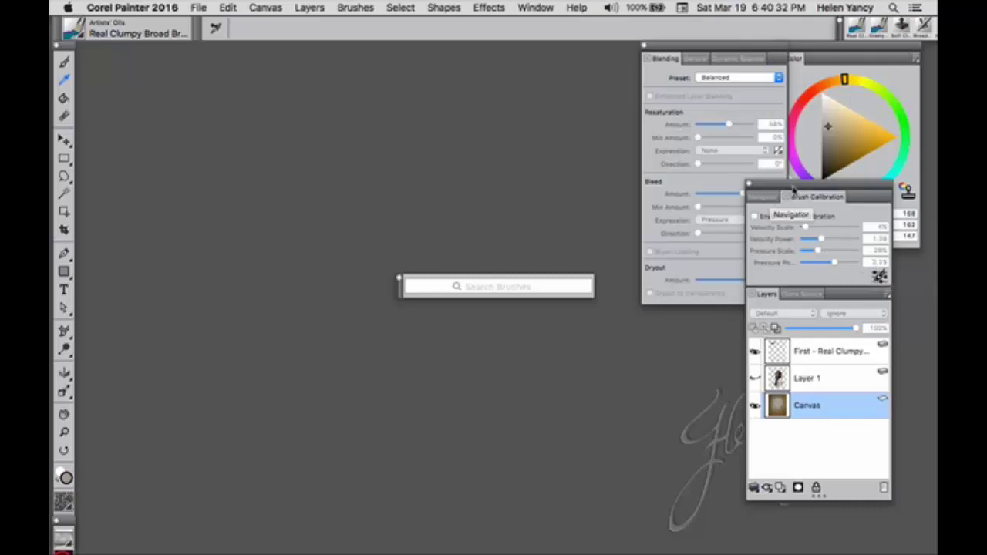
pyautogui.moveTo(771, 199); pyautogui.dragTo(831, 266)
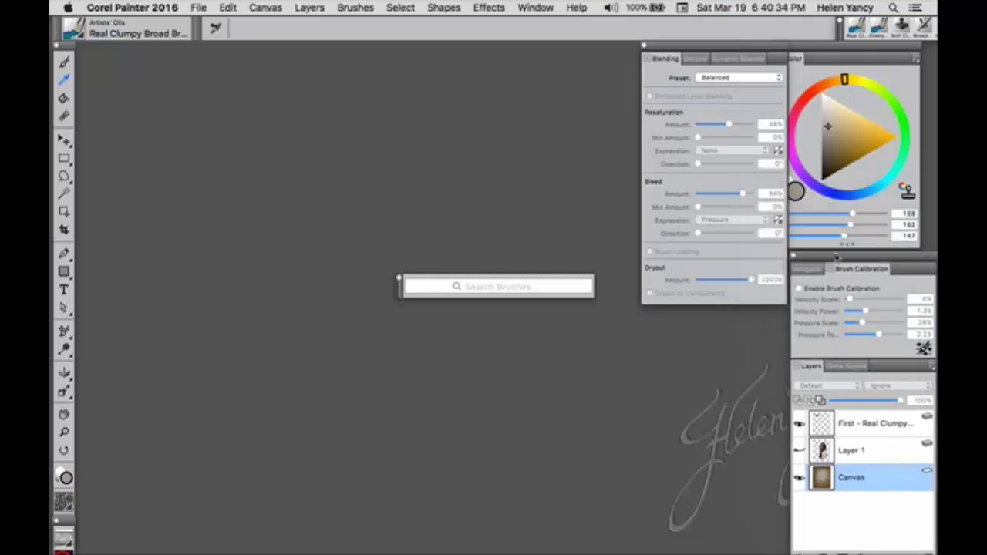
pyautogui.click(846, 368)
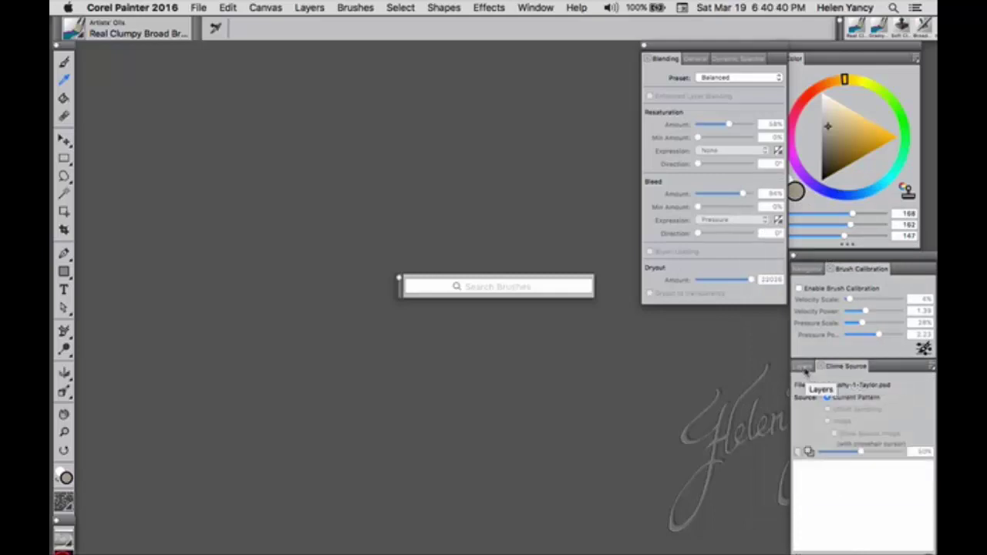
pyautogui.click(804, 367)
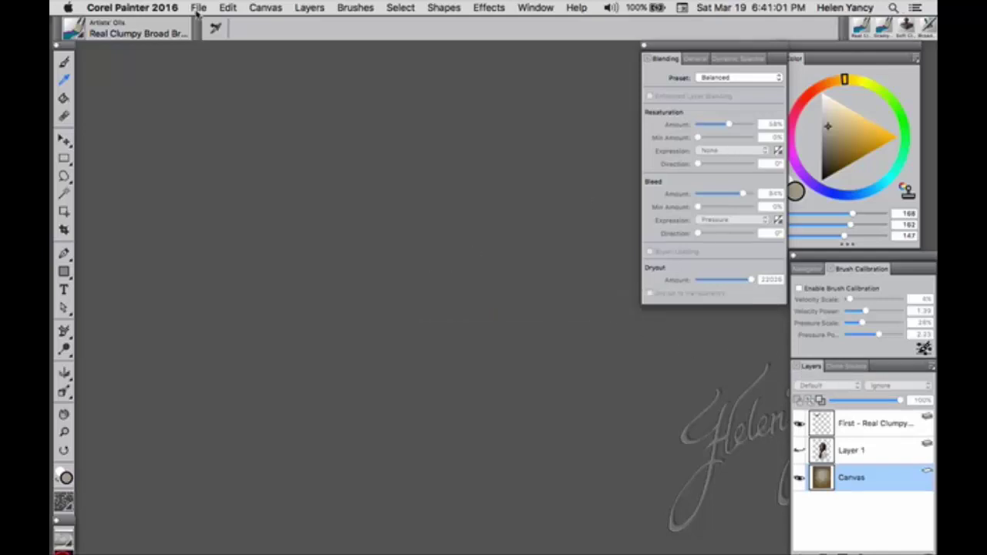
# Start a new 8 × 10 in, 300 ppi image with a pale peach paper colour
pyautogui.click(199, 9)
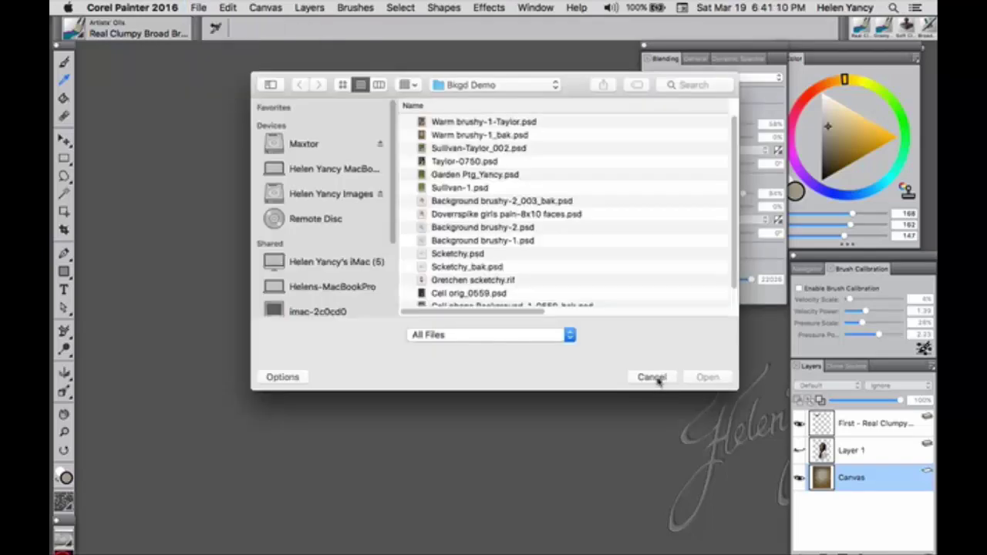
pyautogui.click(652, 376)
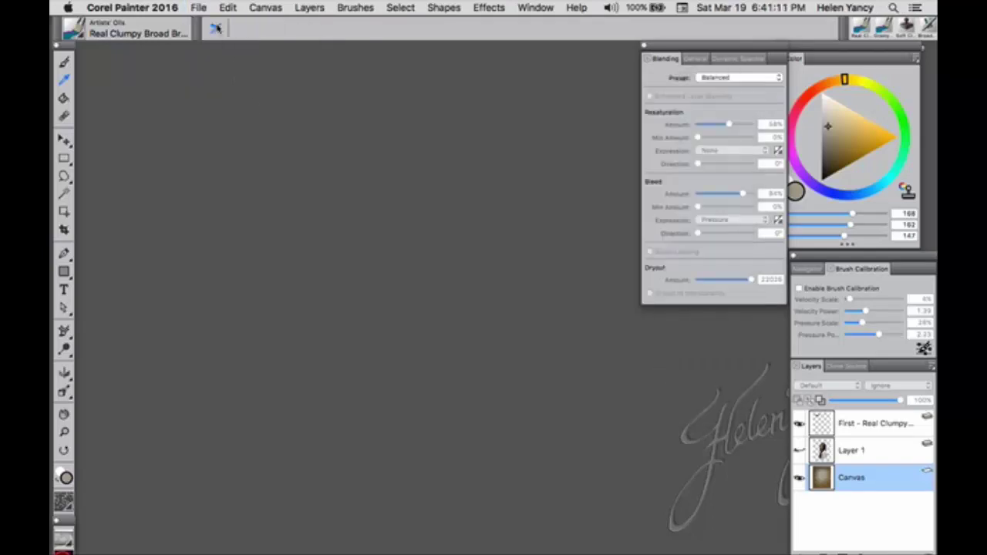
pyautogui.click(198, 9)
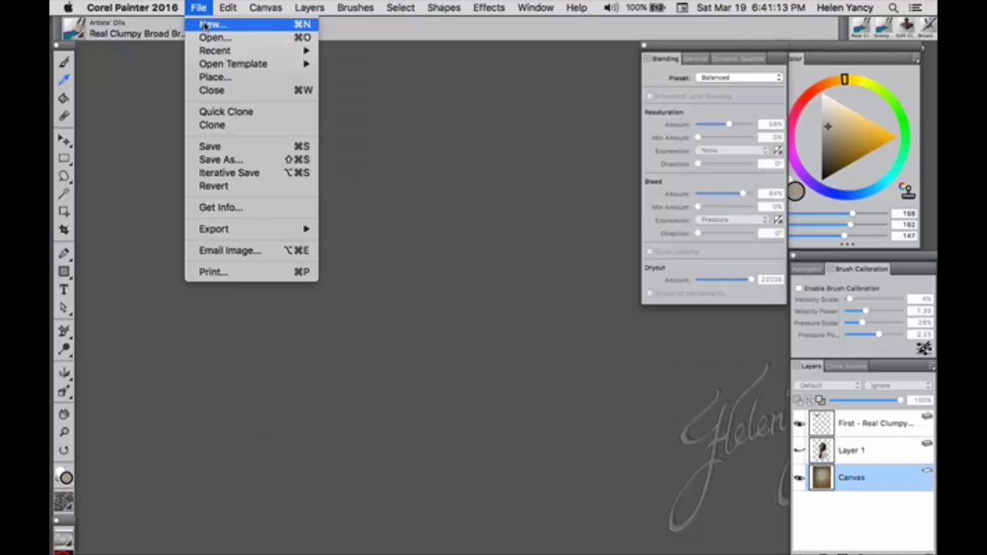
pyautogui.click(209, 24)
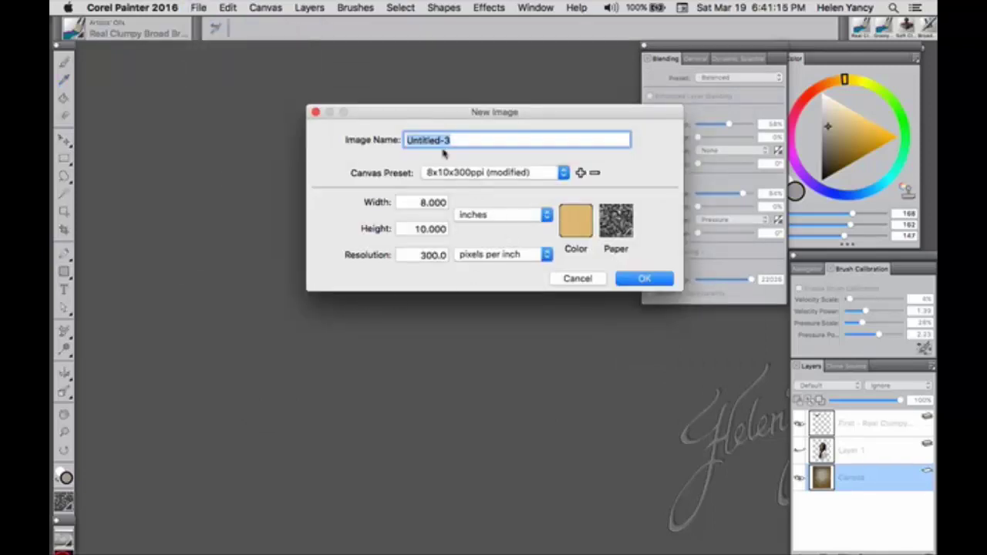
pyautogui.click(576, 222)
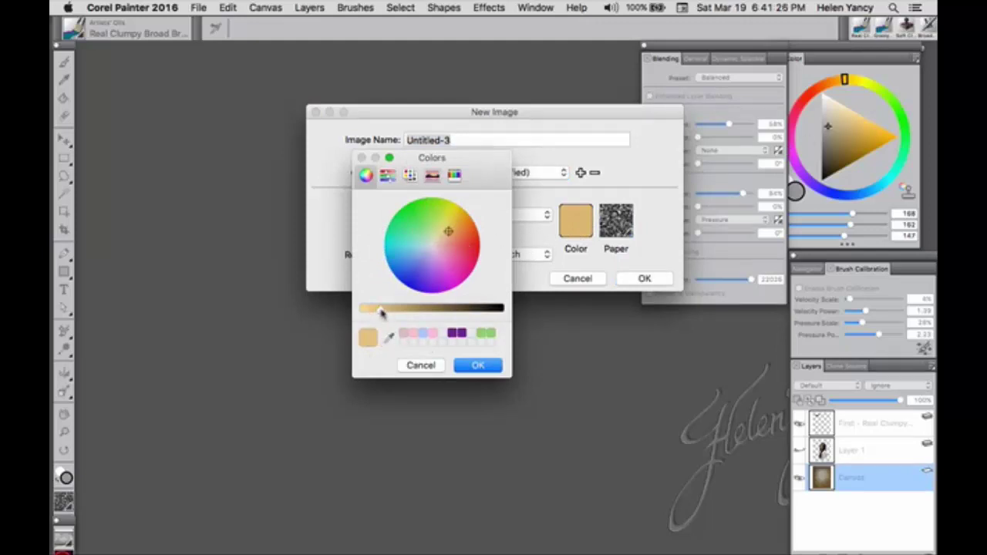
pyautogui.moveTo(382, 311); pyautogui.dragTo(374, 311)
pyautogui.moveTo(449, 235)
pyautogui.mouseDown()
pyautogui.moveTo(444, 229)
pyautogui.moveTo(444, 241)
pyautogui.mouseUp()
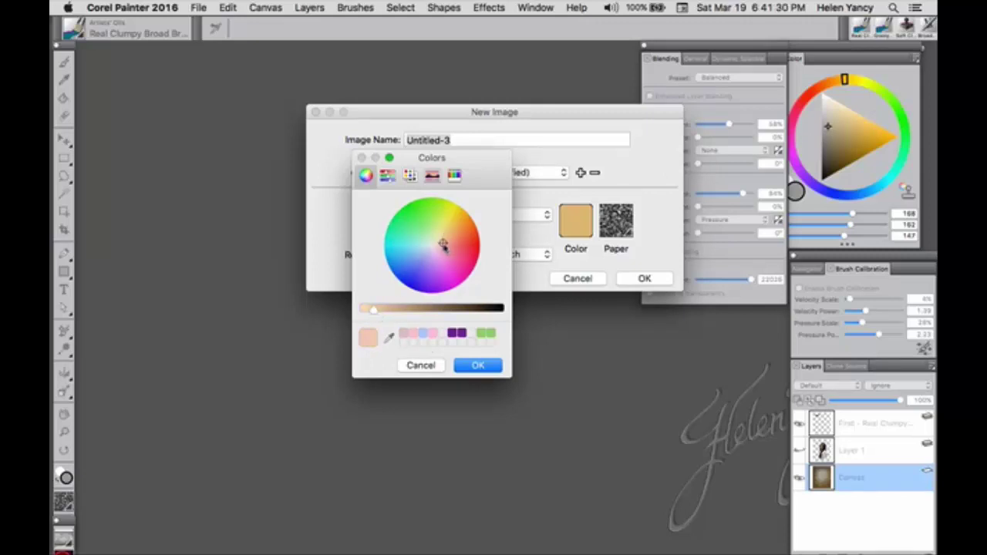
pyautogui.moveTo(440, 242); pyautogui.dragTo(440, 243)
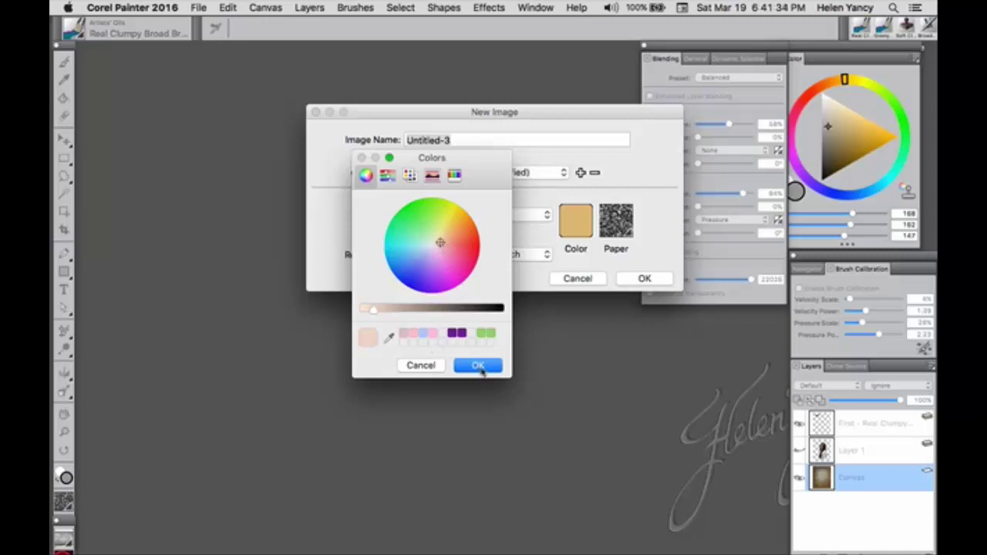
pyautogui.click(478, 366)
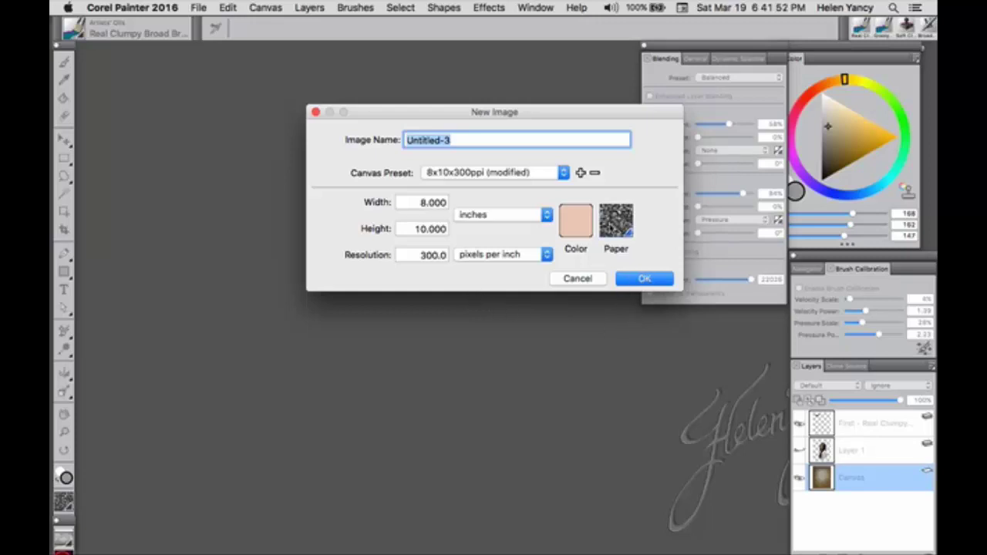
# Choose a new paper texture and create the peach image
pyautogui.click(617, 221)
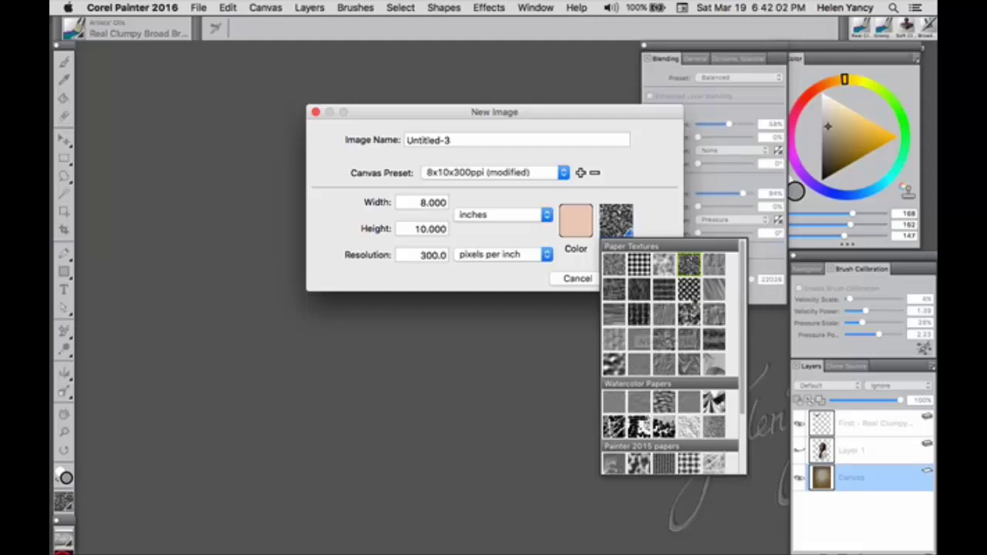
pyautogui.click(692, 268)
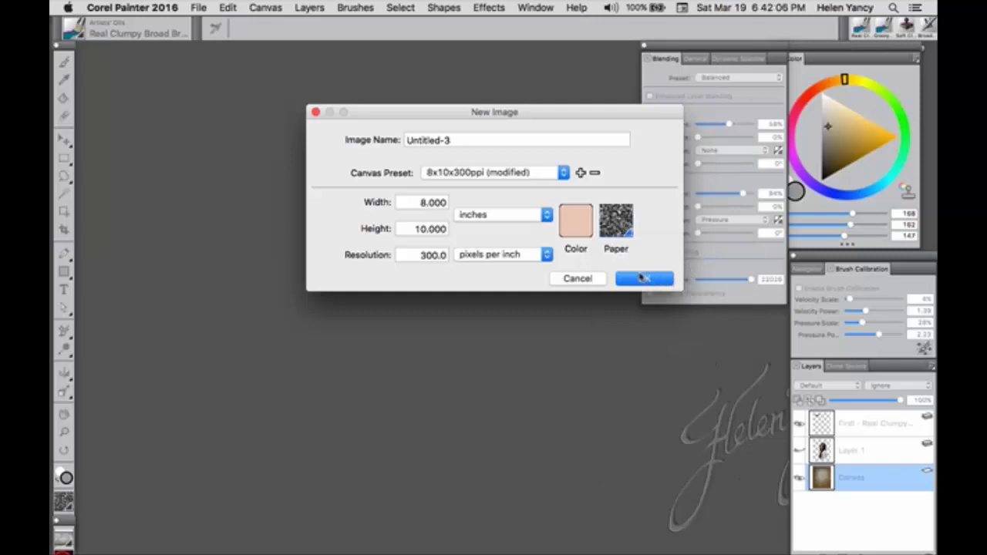
pyautogui.click(643, 278)
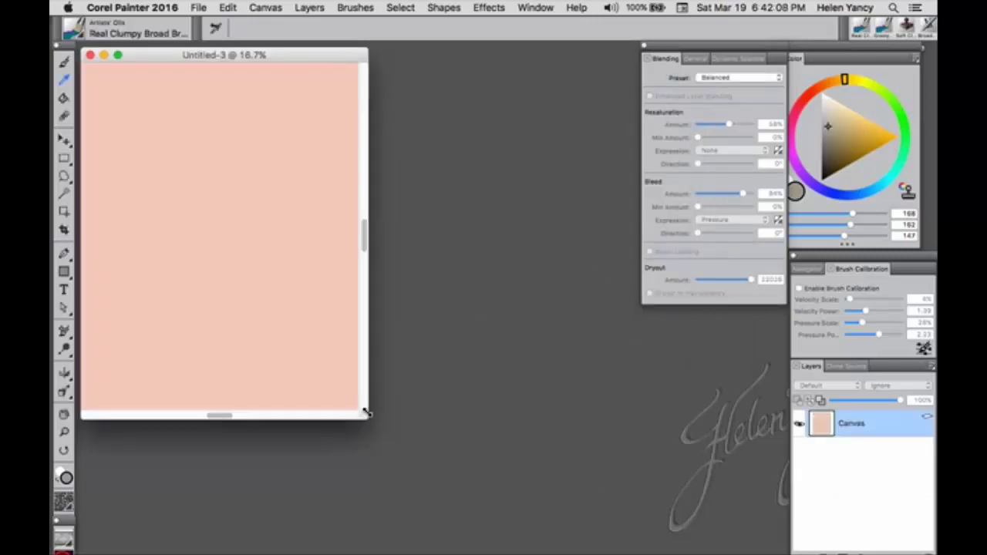
# Restore the minimized reference painting, then reposition and enlarge its window
pyautogui.moveTo(368, 411); pyautogui.dragTo(496, 538)
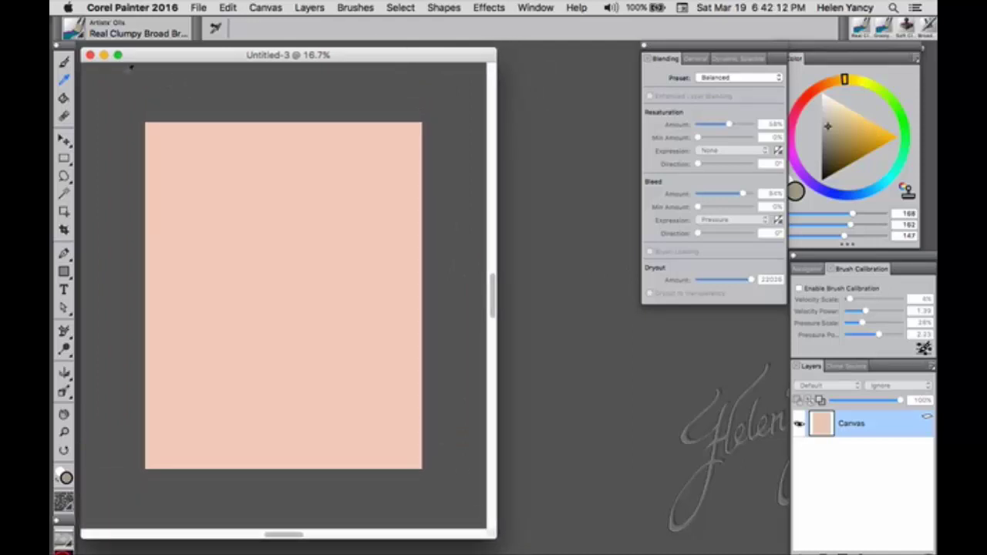
pyautogui.moveTo(54, 487)
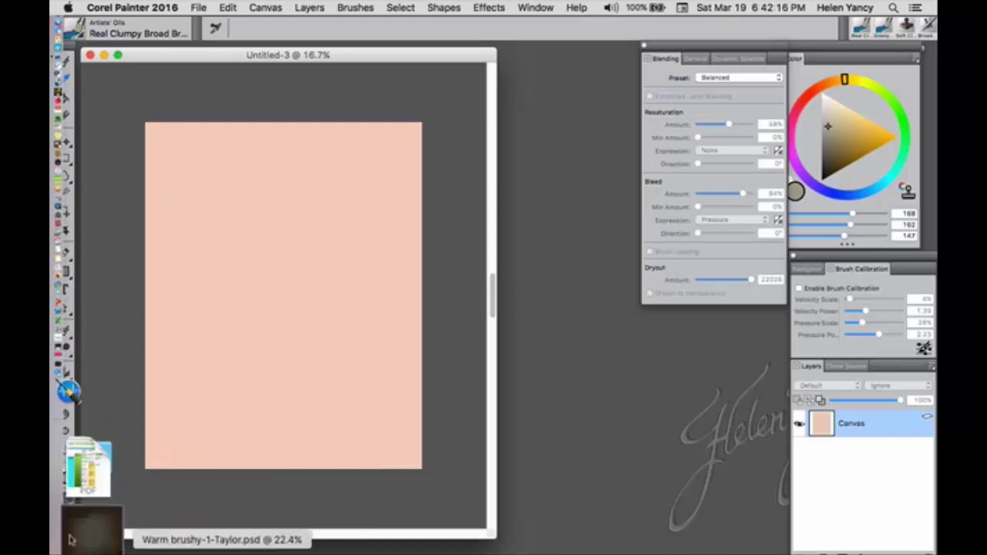
pyautogui.click(86, 530)
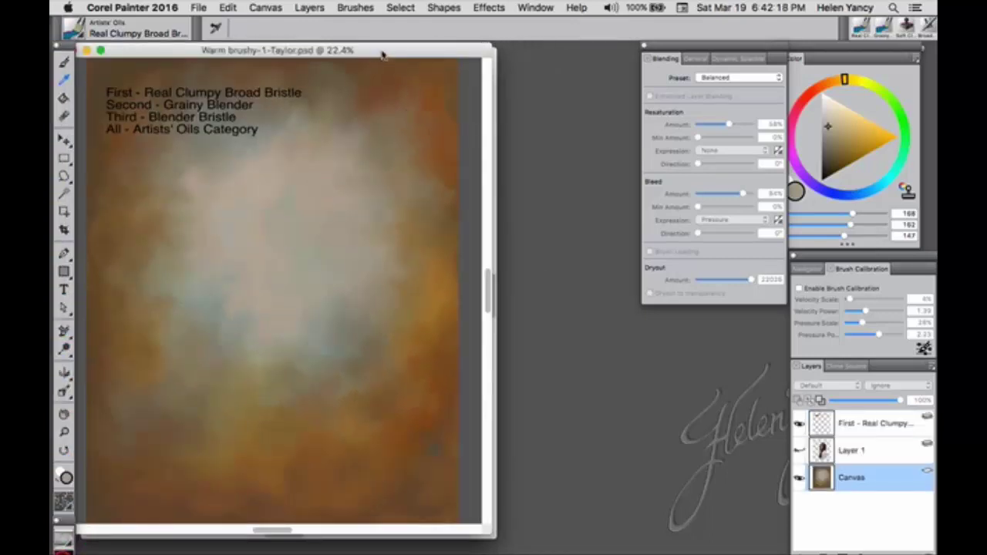
pyautogui.moveTo(381, 54); pyautogui.dragTo(562, 61)
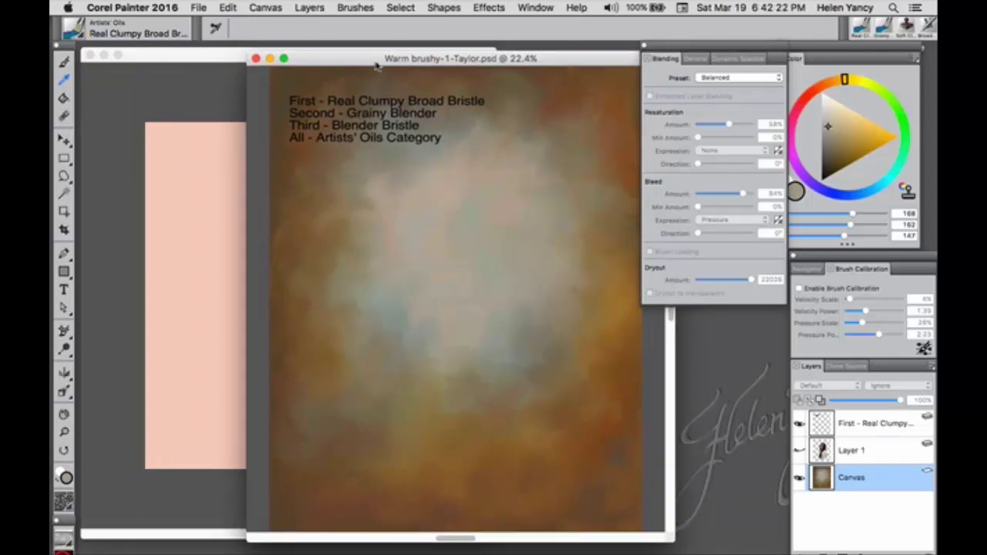
pyautogui.moveTo(374, 61); pyautogui.dragTo(366, 55)
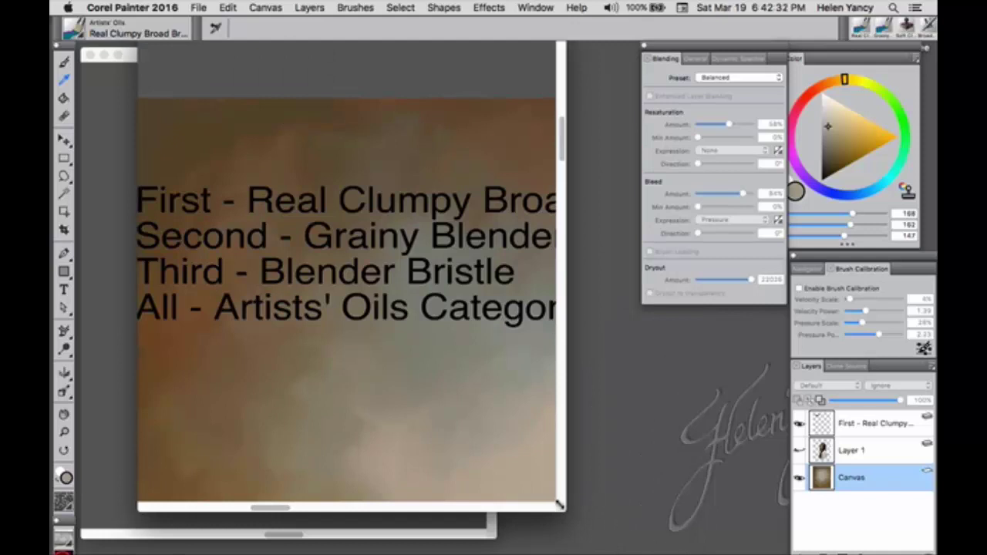
pyautogui.moveTo(558, 505); pyautogui.dragTo(717, 553)
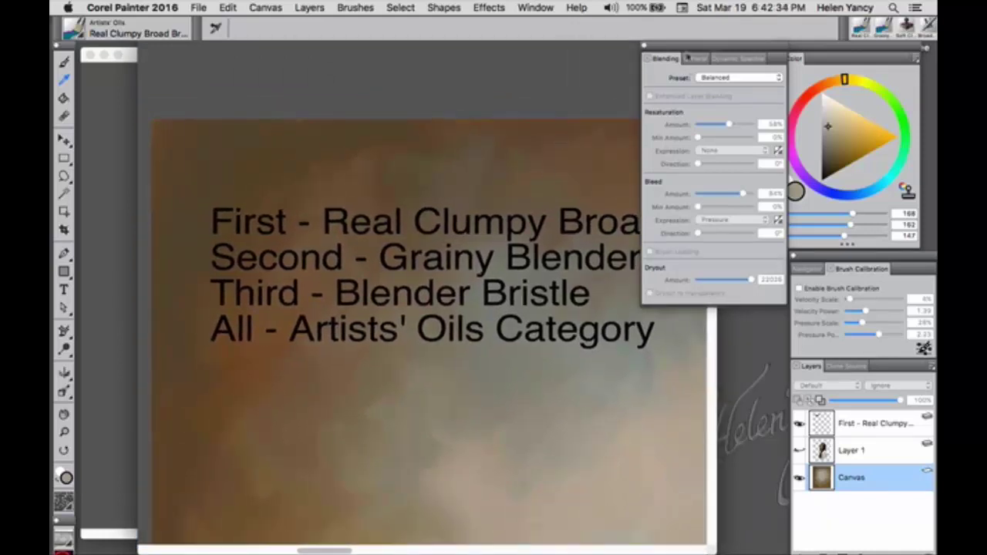
pyautogui.moveTo(691, 49)
pyautogui.mouseDown()
pyautogui.moveTo(815, 63)
pyautogui.moveTo(747, 49)
pyautogui.mouseUp()
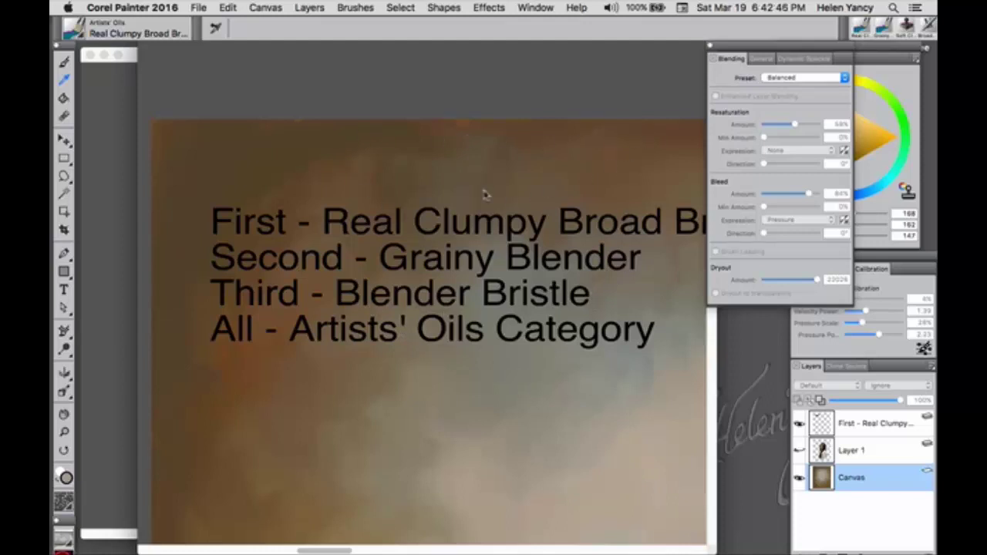
# Shrink the reference view and set the peach Untitled-3 canvas beside it, zoomed to fit
pyautogui.press('super+0')
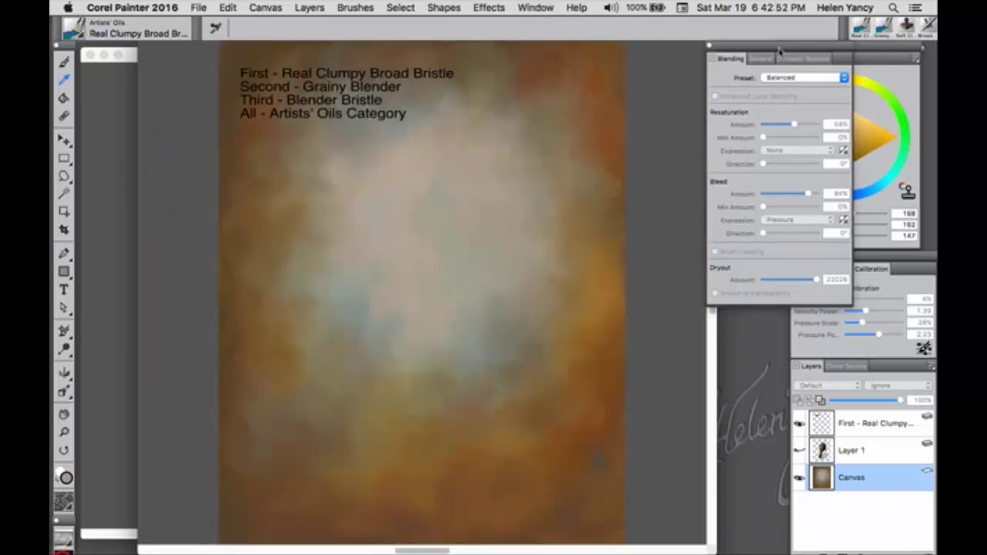
pyautogui.moveTo(779, 51); pyautogui.dragTo(777, 51)
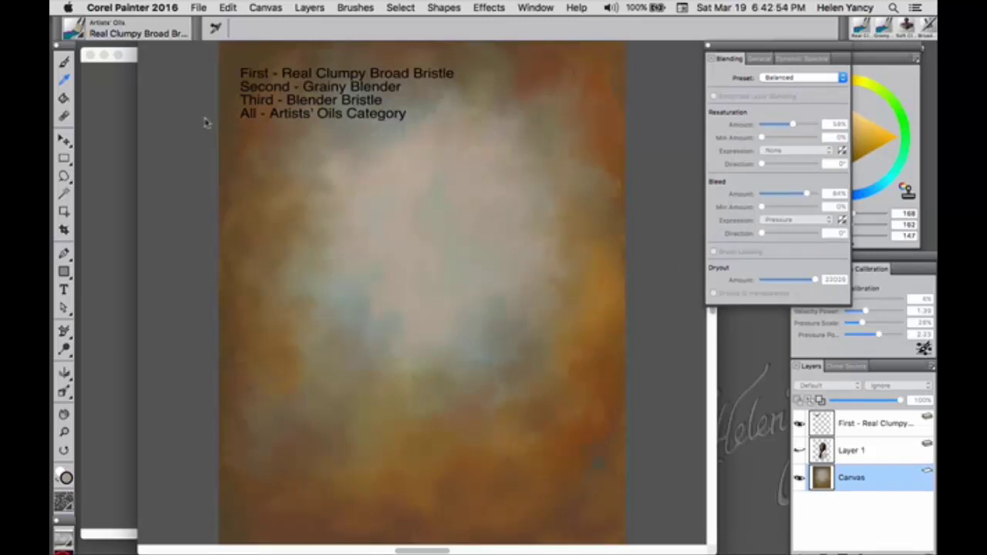
pyautogui.press('super+minus')
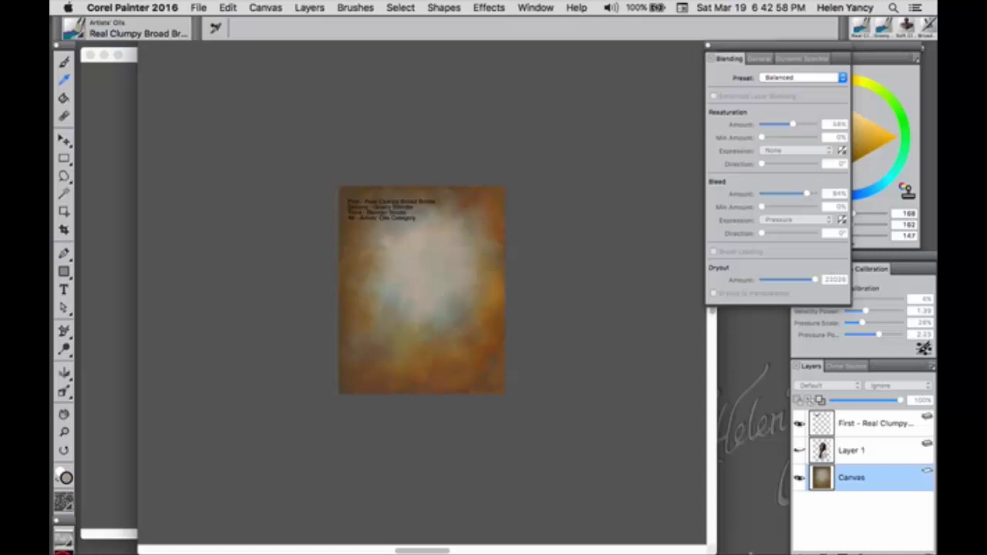
pyautogui.moveTo(709, 551)
pyautogui.mouseDown()
pyautogui.moveTo(632, 504)
pyautogui.moveTo(379, 408)
pyautogui.moveTo(322, 335)
pyautogui.moveTo(318, 272)
pyautogui.mouseUp()
pyautogui.moveTo(400, 62); pyautogui.dragTo(602, 59)
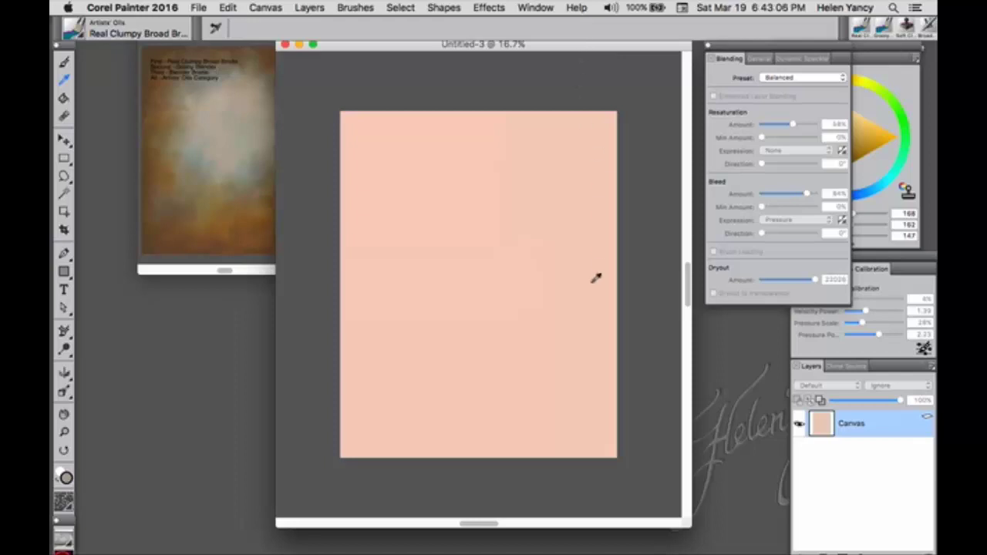
pyautogui.press('super+0')
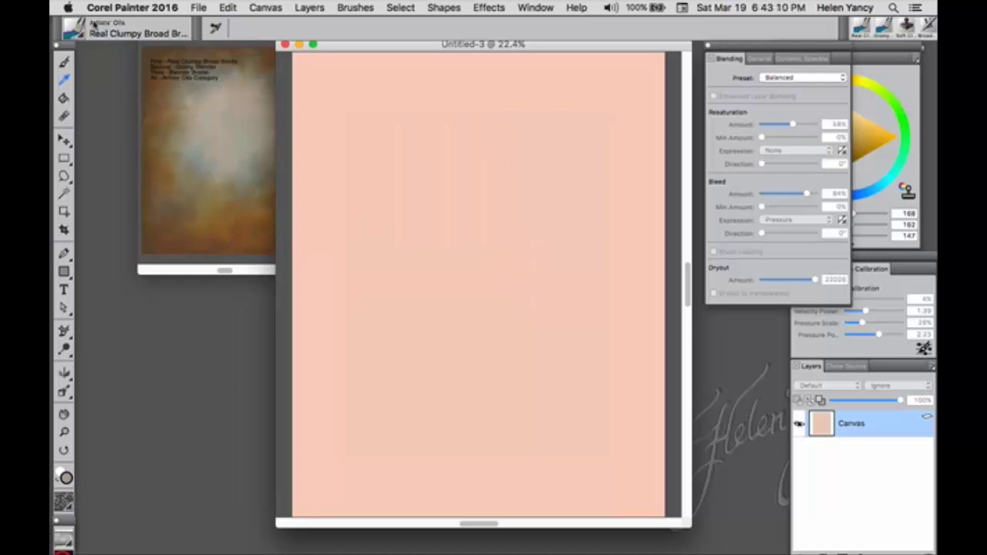
# Reset the Real Clumpy Broad Bristle brush to its defaults and test a short stroke
pyautogui.press('super+b')
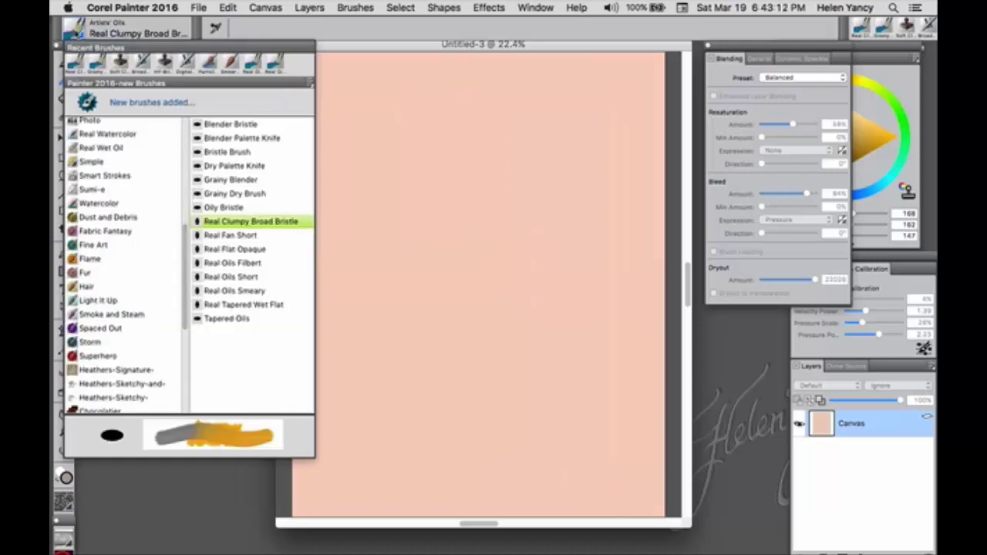
pyautogui.press('Escape')
pyautogui.click(64, 63)
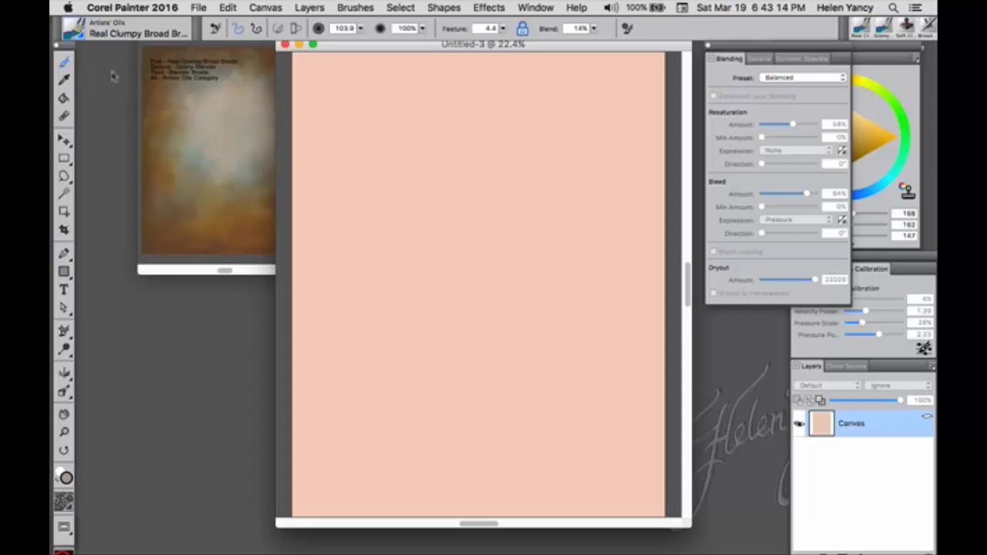
pyautogui.click(216, 29)
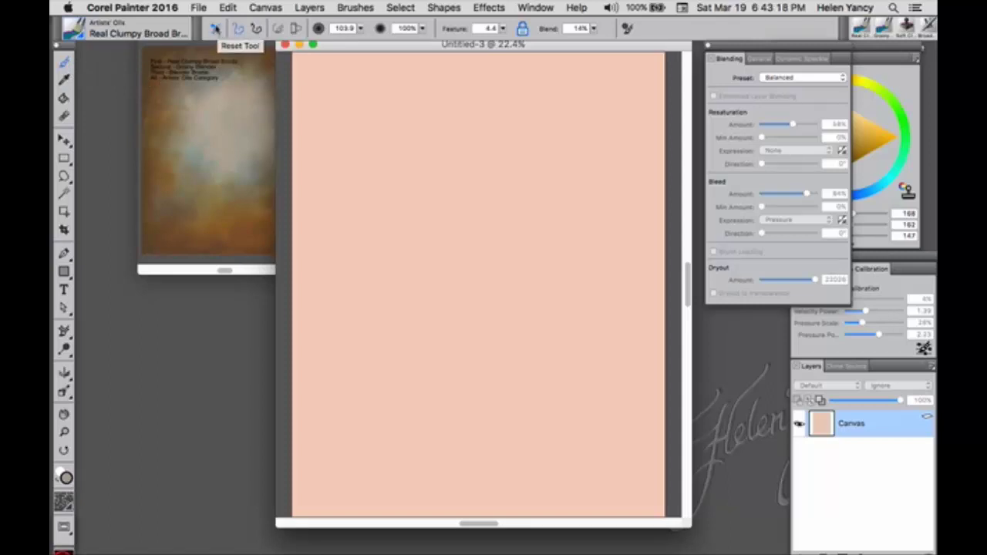
pyautogui.click(215, 29)
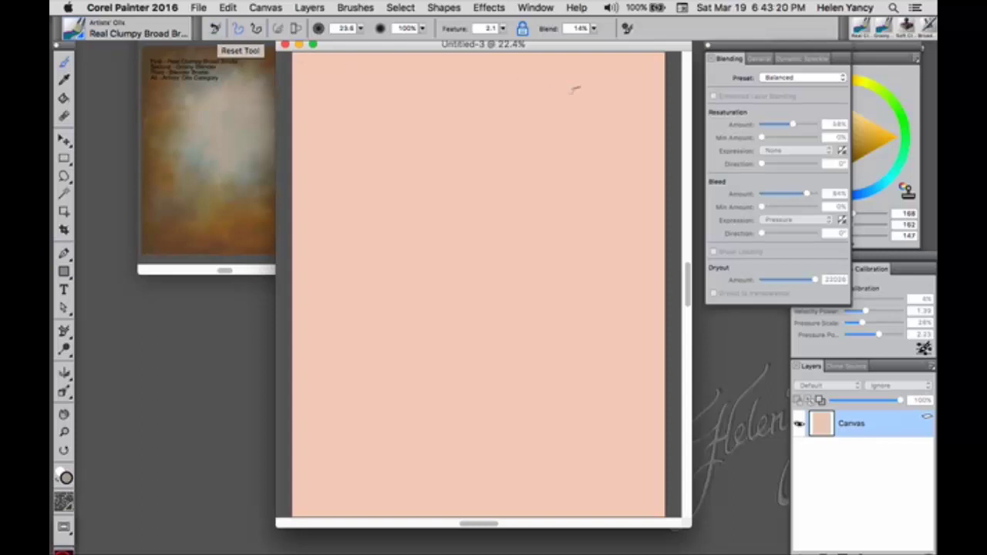
pyautogui.moveTo(572, 88); pyautogui.dragTo(554, 95)
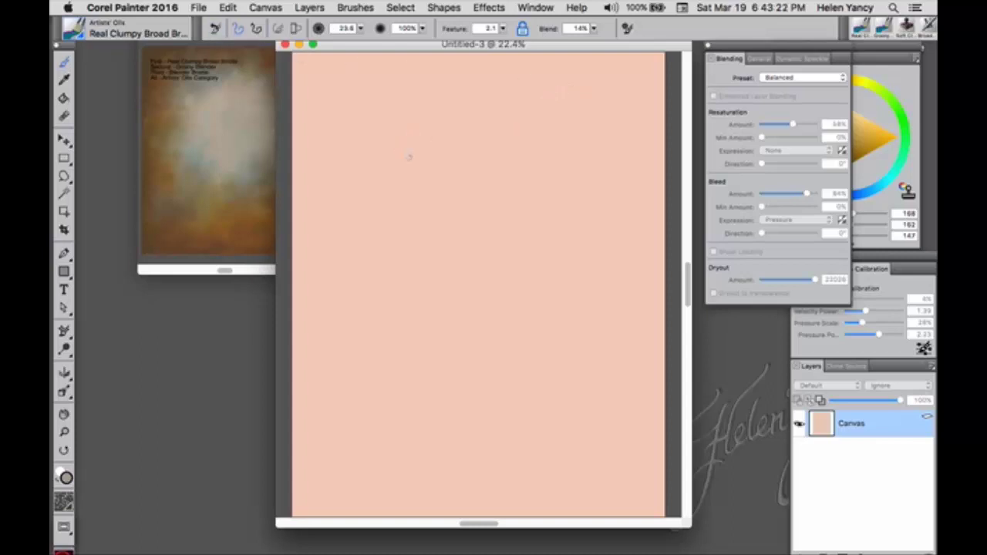
pyautogui.moveTo(387, 47); pyautogui.dragTo(373, 53)
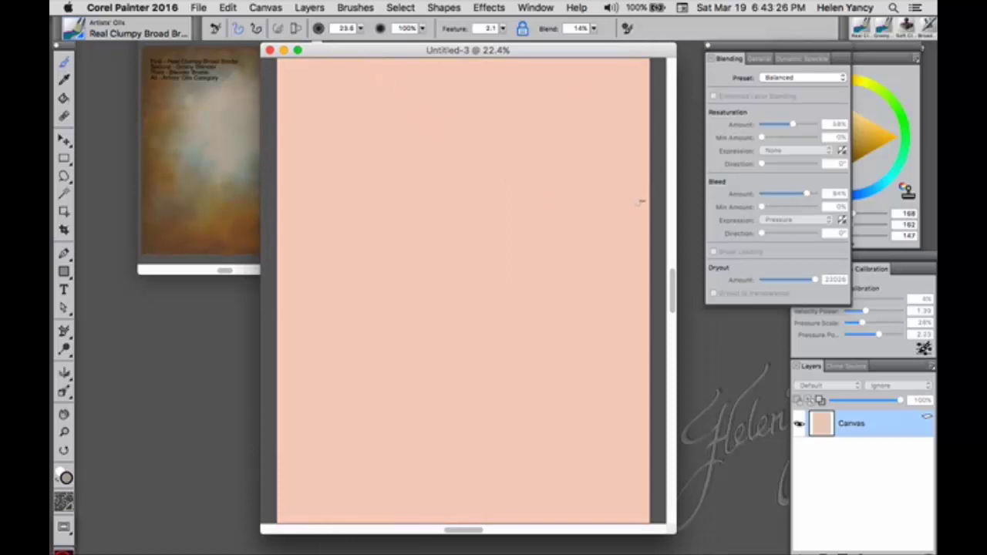
# Load a dark brown at about size 101 and paint a broad stroke top-left
pyautogui.moveTo(808, 54); pyautogui.dragTo(747, 54)
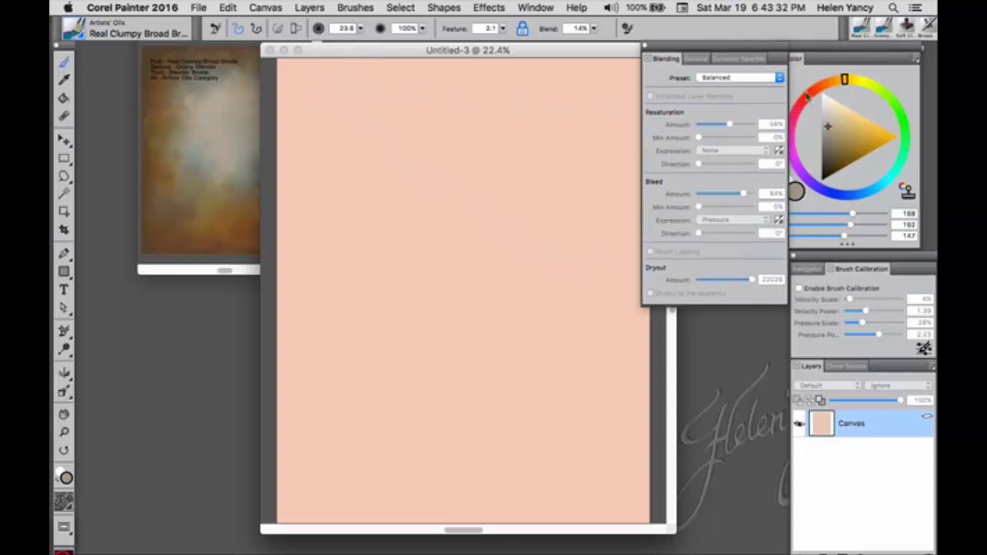
pyautogui.moveTo(837, 153); pyautogui.dragTo(833, 154)
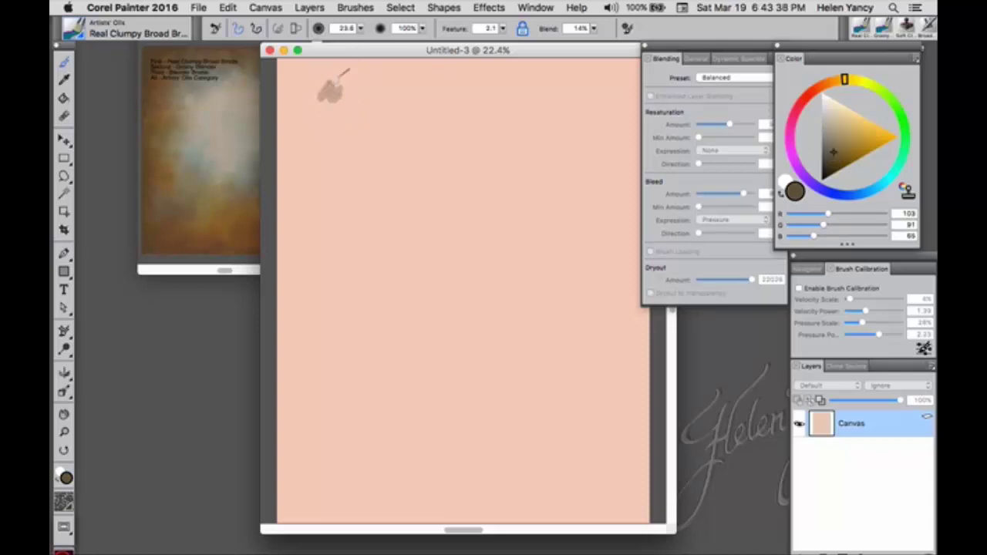
pyautogui.moveTo(358, 35); pyautogui.dragTo(384, 55)
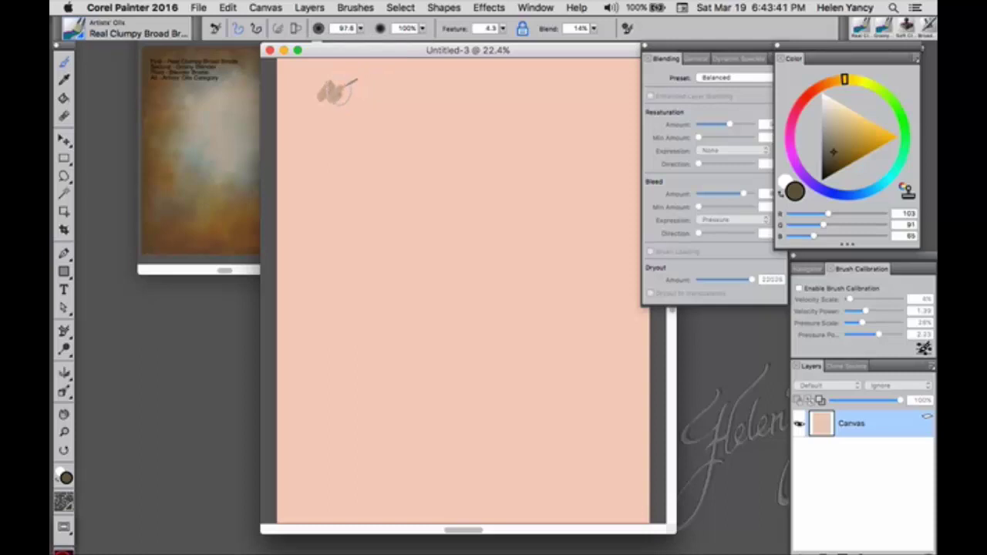
pyautogui.click(361, 29)
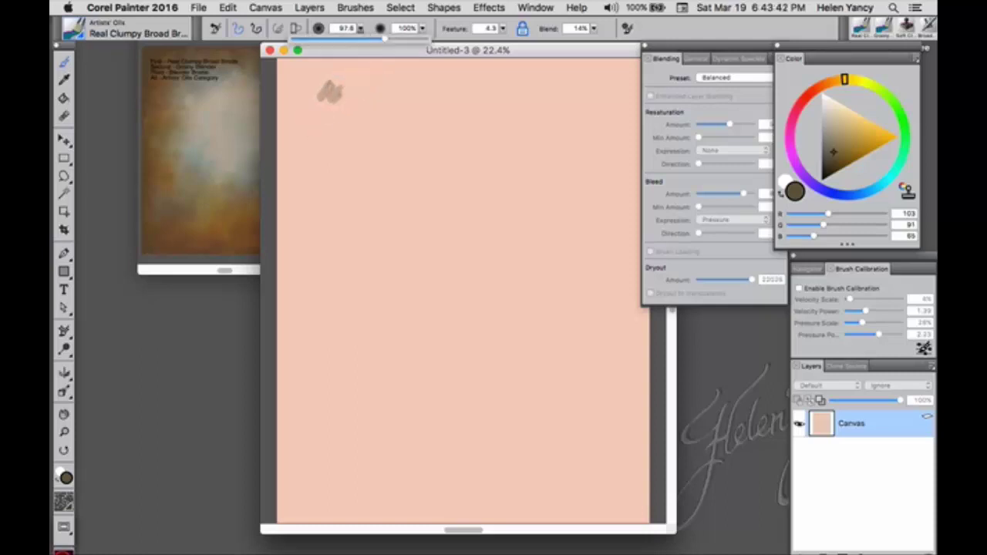
pyautogui.click(325, 115)
# Paint broad tan strokes top-left, undo the diagonal extras, and rebuild the upper-left mass
pyautogui.moveTo(330, 111)
pyautogui.mouseDown()
pyautogui.moveTo(299, 94)
pyautogui.moveTo(311, 145)
pyautogui.moveTo(356, 129)
pyautogui.moveTo(343, 171)
pyautogui.moveTo(348, 127)
pyautogui.moveTo(317, 131)
pyautogui.moveTo(357, 77)
pyautogui.moveTo(309, 95)
pyautogui.moveTo(334, 122)
pyautogui.moveTo(361, 124)
pyautogui.moveTo(387, 106)
pyautogui.moveTo(347, 198)
pyautogui.moveTo(343, 160)
pyautogui.moveTo(322, 160)
pyautogui.moveTo(364, 160)
pyautogui.moveTo(393, 115)
pyautogui.moveTo(361, 98)
pyautogui.moveTo(370, 136)
pyautogui.moveTo(362, 202)
pyautogui.moveTo(372, 193)
pyautogui.moveTo(316, 270)
pyautogui.mouseUp()
pyautogui.moveTo(428, 185)
pyautogui.mouseDown()
pyautogui.moveTo(440, 172)
pyautogui.moveTo(396, 134)
pyautogui.moveTo(350, 282)
pyautogui.moveTo(435, 207)
pyautogui.moveTo(511, 116)
pyautogui.moveTo(453, 112)
pyautogui.moveTo(403, 249)
pyautogui.moveTo(455, 223)
pyautogui.moveTo(525, 232)
pyautogui.moveTo(485, 309)
pyautogui.moveTo(386, 375)
pyautogui.moveTo(434, 249)
pyautogui.moveTo(352, 377)
pyautogui.moveTo(399, 282)
pyautogui.moveTo(359, 275)
pyautogui.moveTo(370, 214)
pyautogui.moveTo(553, 202)
pyautogui.moveTo(544, 359)
pyautogui.moveTo(532, 293)
pyautogui.mouseUp()
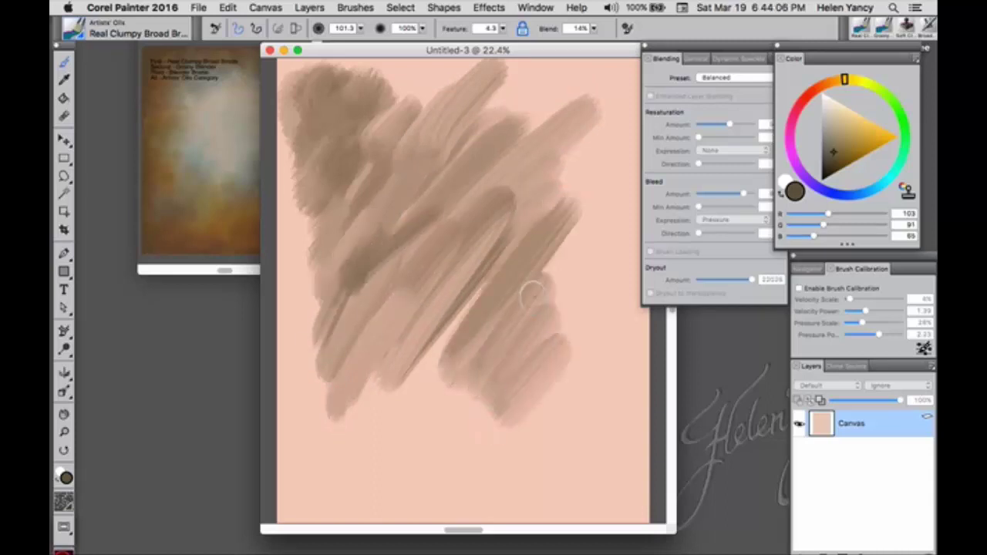
pyautogui.press('super+z')
pyautogui.press('super+z')
pyautogui.press('super+z')
pyautogui.press('super+z')
pyautogui.press('super+z')
pyautogui.press('super+z')
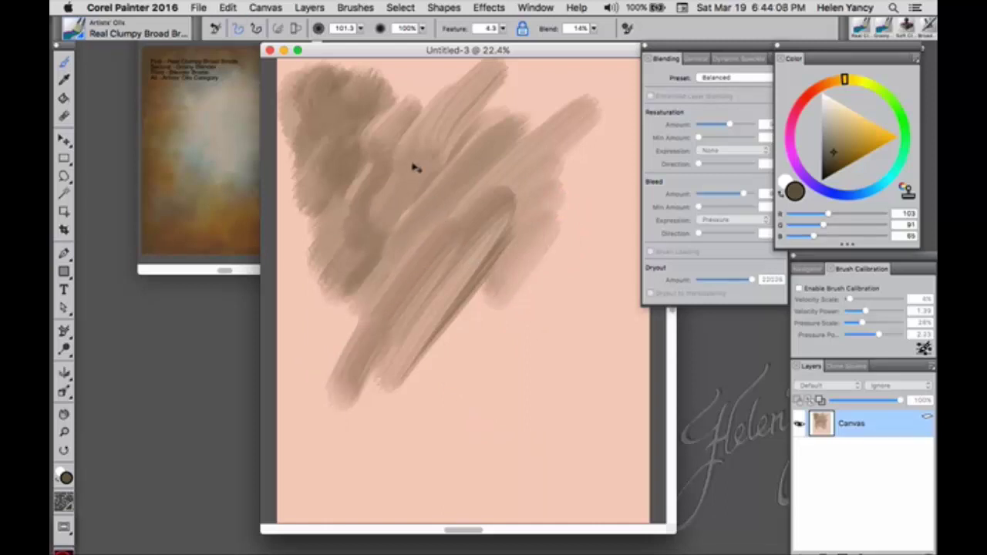
pyautogui.press('super+z')
pyautogui.press('super+z')
pyautogui.press('super+z')
pyautogui.press('super+z')
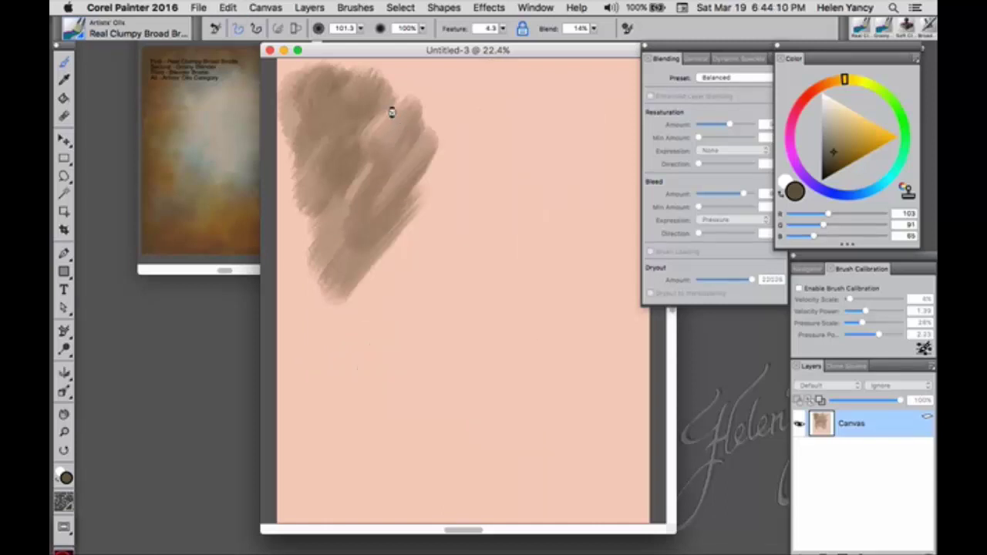
pyautogui.moveTo(382, 114)
pyautogui.mouseDown()
pyautogui.moveTo(414, 108)
pyautogui.moveTo(388, 120)
pyautogui.moveTo(369, 83)
pyautogui.moveTo(406, 96)
pyautogui.moveTo(398, 81)
pyautogui.moveTo(376, 79)
pyautogui.moveTo(391, 72)
pyautogui.moveTo(377, 84)
pyautogui.moveTo(349, 79)
pyautogui.moveTo(318, 60)
pyautogui.moveTo(315, 82)
pyautogui.moveTo(296, 68)
pyautogui.moveTo(300, 58)
pyautogui.moveTo(323, 91)
pyautogui.moveTo(287, 87)
pyautogui.moveTo(333, 85)
pyautogui.moveTo(339, 68)
pyautogui.moveTo(350, 73)
pyautogui.moveTo(294, 77)
pyautogui.moveTo(279, 65)
pyautogui.moveTo(356, 139)
pyautogui.moveTo(308, 105)
pyautogui.moveTo(293, 111)
pyautogui.moveTo(305, 169)
pyautogui.moveTo(318, 162)
pyautogui.moveTo(314, 180)
pyautogui.moveTo(303, 185)
pyautogui.moveTo(292, 170)
pyautogui.moveTo(293, 181)
pyautogui.moveTo(345, 187)
pyautogui.moveTo(377, 168)
pyautogui.moveTo(388, 141)
pyautogui.mouseUp()
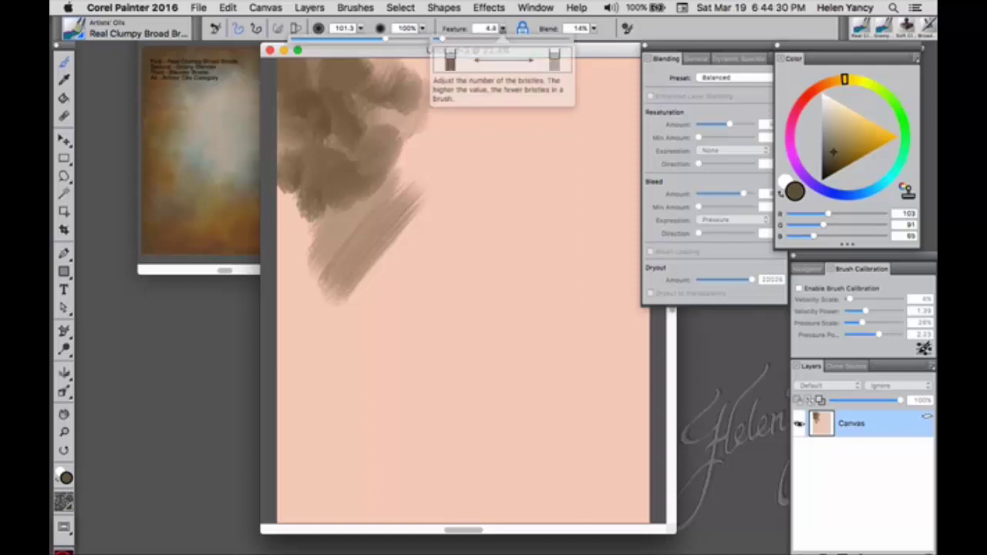
# Adjust the bristle setting and paint brown over the upper-left blob, along the top and right edge
pyautogui.click(502, 31)
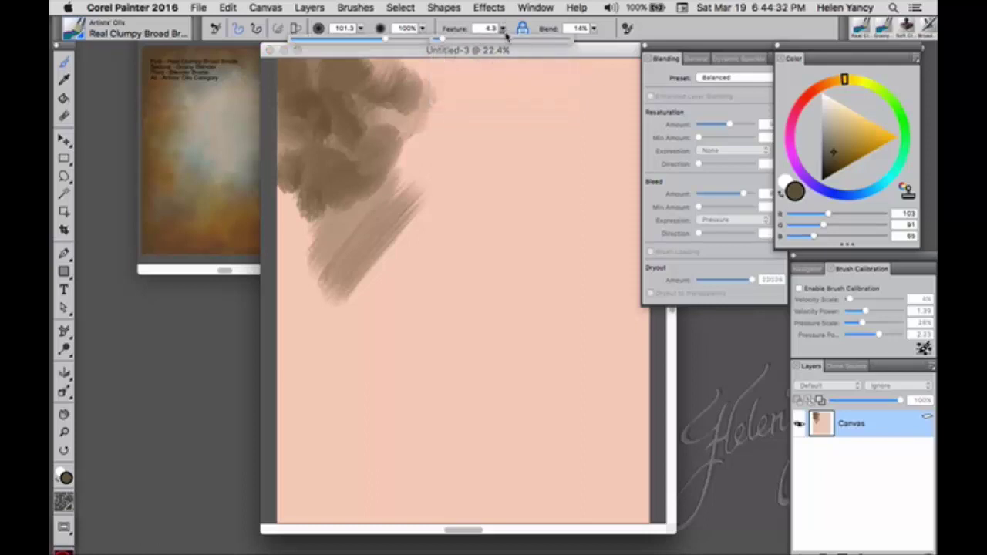
pyautogui.moveTo(419, 127)
pyautogui.mouseDown()
pyautogui.moveTo(398, 152)
pyautogui.moveTo(412, 167)
pyautogui.moveTo(344, 205)
pyautogui.moveTo(334, 222)
pyautogui.moveTo(309, 213)
pyautogui.moveTo(279, 225)
pyautogui.moveTo(294, 150)
pyautogui.moveTo(282, 164)
pyautogui.moveTo(308, 198)
pyautogui.moveTo(305, 232)
pyautogui.moveTo(281, 201)
pyautogui.moveTo(303, 157)
pyautogui.moveTo(296, 165)
pyautogui.moveTo(294, 111)
pyautogui.moveTo(365, 78)
pyautogui.moveTo(287, 74)
pyautogui.moveTo(295, 117)
pyautogui.moveTo(304, 108)
pyautogui.moveTo(281, 101)
pyautogui.moveTo(328, 93)
pyautogui.moveTo(319, 114)
pyautogui.moveTo(398, 77)
pyautogui.moveTo(320, 87)
pyautogui.mouseUp()
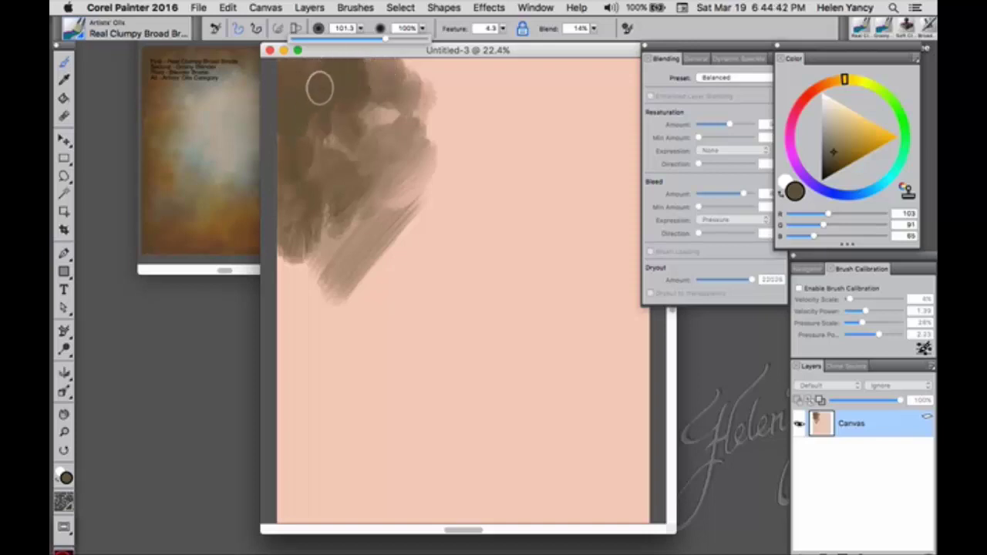
pyautogui.moveTo(298, 176)
pyautogui.mouseDown()
pyautogui.moveTo(424, 109)
pyautogui.moveTo(428, 71)
pyautogui.moveTo(572, 74)
pyautogui.moveTo(508, 58)
pyautogui.moveTo(466, 66)
pyautogui.moveTo(543, 89)
pyautogui.moveTo(561, 70)
pyautogui.moveTo(536, 91)
pyautogui.moveTo(524, 75)
pyautogui.moveTo(531, 100)
pyautogui.moveTo(549, 100)
pyautogui.moveTo(542, 82)
pyautogui.moveTo(551, 78)
pyautogui.moveTo(520, 113)
pyautogui.moveTo(530, 85)
pyautogui.moveTo(476, 77)
pyautogui.moveTo(497, 89)
pyautogui.moveTo(477, 77)
pyautogui.moveTo(447, 96)
pyautogui.moveTo(455, 85)
pyautogui.moveTo(396, 78)
pyautogui.moveTo(414, 98)
pyautogui.moveTo(413, 81)
pyautogui.moveTo(369, 76)
pyautogui.moveTo(392, 83)
pyautogui.moveTo(331, 93)
pyautogui.moveTo(347, 81)
pyautogui.moveTo(354, 86)
pyautogui.moveTo(249, 104)
pyautogui.moveTo(379, 80)
pyautogui.mouseUp()
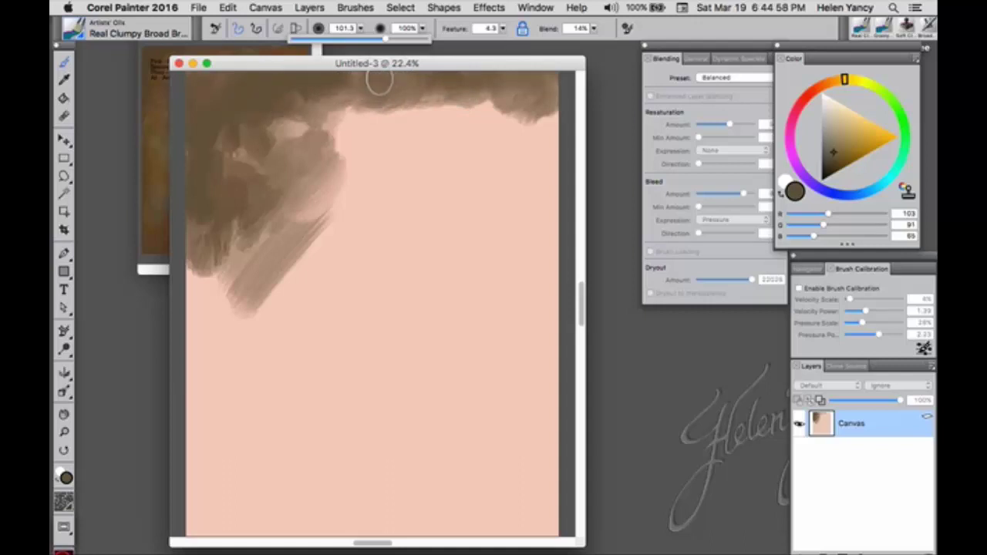
pyautogui.moveTo(532, 102)
pyautogui.mouseDown()
pyautogui.moveTo(552, 132)
pyautogui.moveTo(550, 158)
pyautogui.moveTo(539, 81)
pyautogui.moveTo(548, 80)
pyautogui.moveTo(558, 175)
pyautogui.moveTo(537, 168)
pyautogui.moveTo(545, 226)
pyautogui.moveTo(548, 171)
pyautogui.moveTo(551, 193)
pyautogui.moveTo(545, 279)
pyautogui.moveTo(518, 264)
pyautogui.moveTo(516, 243)
pyautogui.moveTo(531, 271)
pyautogui.moveTo(542, 193)
pyautogui.moveTo(558, 274)
pyautogui.moveTo(547, 291)
pyautogui.moveTo(543, 269)
pyautogui.moveTo(525, 283)
pyautogui.moveTo(525, 300)
pyautogui.moveTo(540, 303)
pyautogui.moveTo(556, 338)
pyautogui.moveTo(509, 339)
pyautogui.moveTo(530, 402)
pyautogui.moveTo(548, 326)
pyautogui.moveTo(559, 396)
pyautogui.moveTo(540, 385)
pyautogui.moveTo(519, 400)
pyautogui.moveTo(540, 401)
pyautogui.moveTo(553, 470)
pyautogui.moveTo(548, 347)
pyautogui.moveTo(552, 355)
pyautogui.moveTo(510, 327)
pyautogui.moveTo(529, 408)
pyautogui.moveTo(501, 397)
pyautogui.moveTo(541, 474)
pyautogui.moveTo(548, 532)
pyautogui.moveTo(547, 513)
pyautogui.moveTo(533, 509)
pyautogui.moveTo(543, 516)
pyautogui.moveTo(555, 461)
pyautogui.mouseUp()
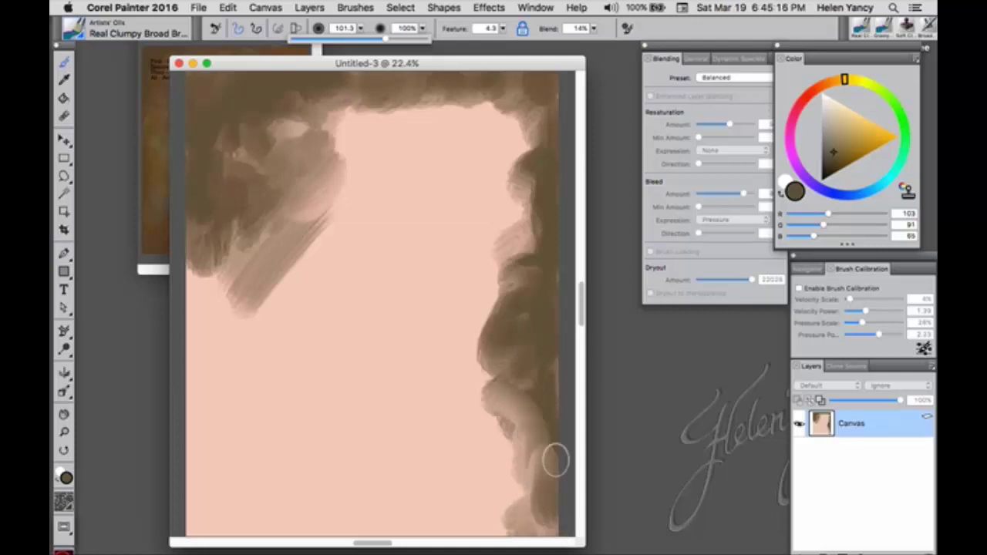
# Enlarge the document window and paint the brown border down the right side and along the bottom
pyautogui.moveTo(587, 546); pyautogui.dragTo(598, 551)
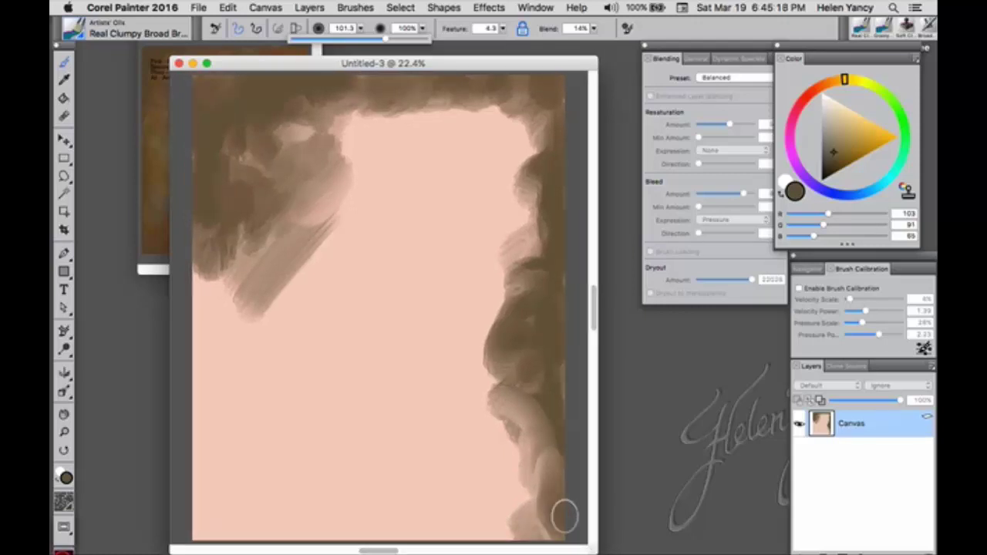
pyautogui.moveTo(562, 514)
pyautogui.mouseDown()
pyautogui.moveTo(521, 530)
pyautogui.moveTo(529, 467)
pyautogui.moveTo(550, 456)
pyautogui.mouseUp()
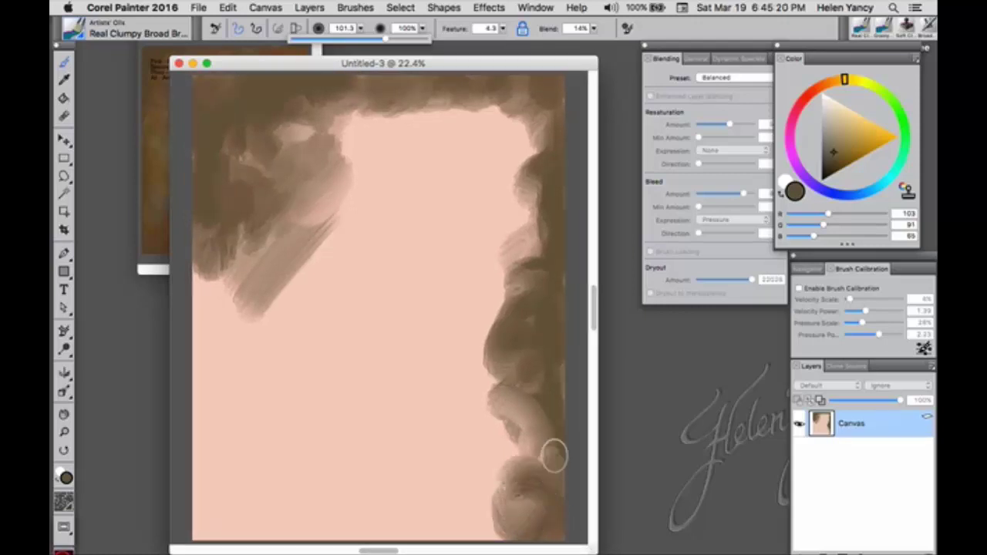
pyautogui.moveTo(559, 409)
pyautogui.mouseDown()
pyautogui.moveTo(577, 382)
pyautogui.moveTo(560, 260)
pyautogui.moveTo(560, 407)
pyautogui.moveTo(544, 493)
pyautogui.moveTo(558, 516)
pyautogui.moveTo(529, 299)
pyautogui.moveTo(561, 123)
pyautogui.moveTo(548, 87)
pyautogui.moveTo(485, 83)
pyautogui.moveTo(441, 97)
pyautogui.moveTo(372, 83)
pyautogui.moveTo(237, 241)
pyautogui.moveTo(202, 317)
pyautogui.moveTo(207, 351)
pyautogui.moveTo(210, 225)
pyautogui.moveTo(200, 251)
pyautogui.moveTo(212, 360)
pyautogui.moveTo(224, 356)
pyautogui.moveTo(231, 498)
pyautogui.moveTo(222, 462)
pyautogui.moveTo(217, 491)
pyautogui.moveTo(230, 506)
pyautogui.moveTo(269, 501)
pyautogui.moveTo(202, 505)
pyautogui.moveTo(207, 478)
pyautogui.moveTo(211, 532)
pyautogui.mouseUp()
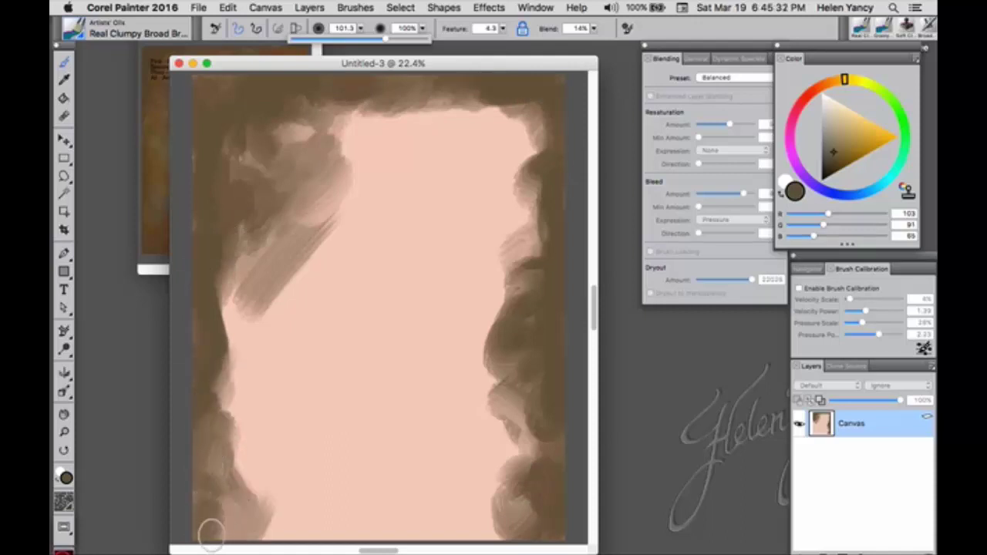
pyautogui.moveTo(252, 499)
pyautogui.mouseDown()
pyautogui.moveTo(249, 526)
pyautogui.moveTo(280, 523)
pyautogui.moveTo(297, 504)
pyautogui.moveTo(273, 516)
pyautogui.moveTo(324, 526)
pyautogui.moveTo(327, 503)
pyautogui.moveTo(350, 521)
pyautogui.moveTo(393, 514)
pyautogui.moveTo(382, 508)
pyautogui.moveTo(420, 532)
pyautogui.mouseUp()
pyautogui.moveTo(532, 521); pyautogui.dragTo(460, 509)
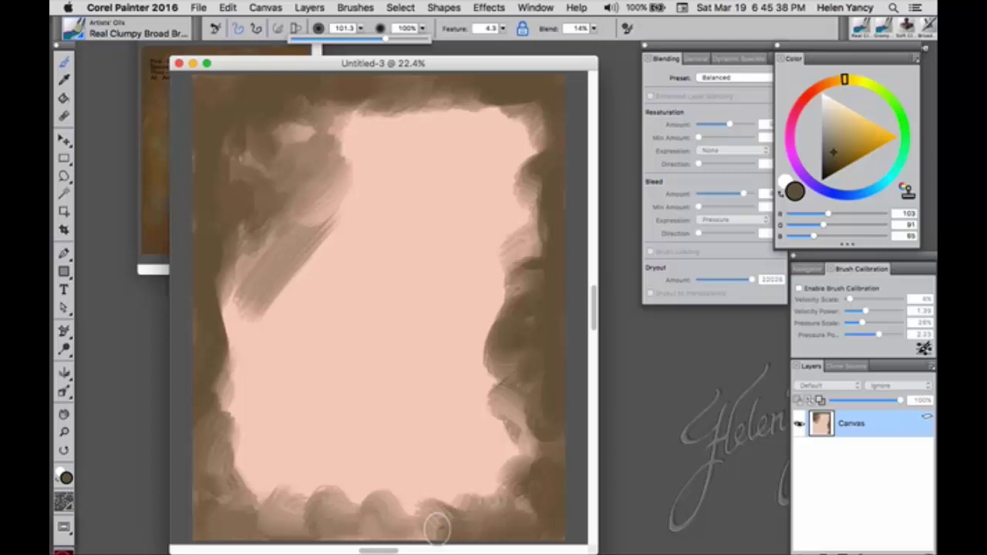
pyautogui.moveTo(436, 527)
pyautogui.mouseDown()
pyautogui.moveTo(306, 536)
pyautogui.moveTo(278, 520)
pyautogui.moveTo(357, 534)
pyautogui.moveTo(255, 525)
pyautogui.moveTo(243, 505)
pyautogui.moveTo(204, 486)
pyautogui.moveTo(210, 282)
pyautogui.mouseUp()
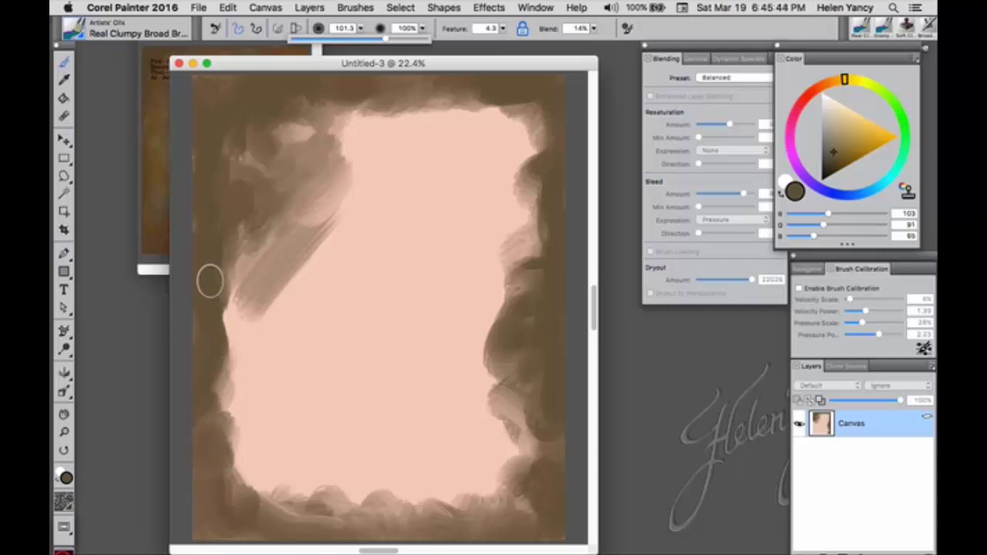
# Darken the left edge, top-left edge, and all four corners with brown
pyautogui.moveTo(193, 222); pyautogui.dragTo(212, 137)
pyautogui.moveTo(213, 86); pyautogui.dragTo(253, 90)
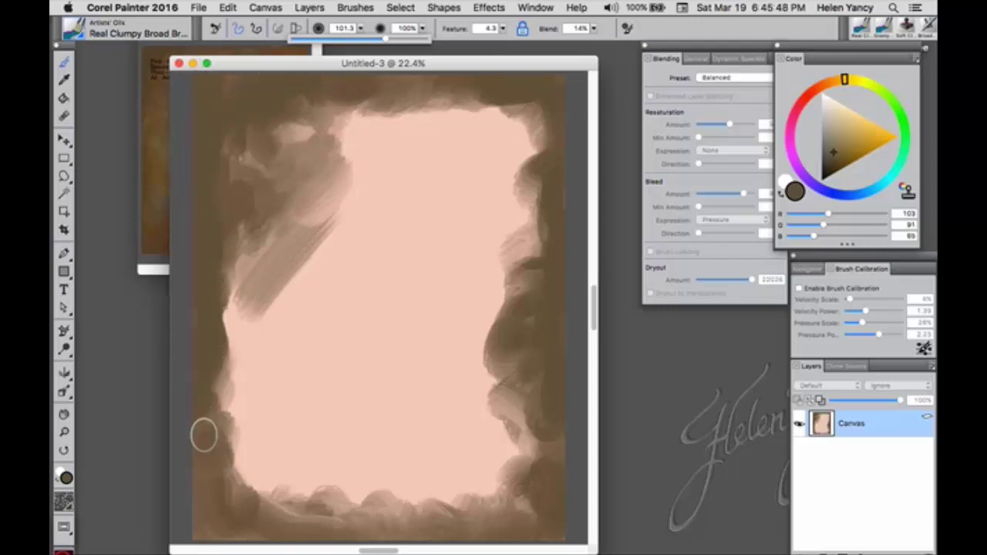
pyautogui.moveTo(204, 435)
pyautogui.mouseDown()
pyautogui.moveTo(213, 509)
pyautogui.moveTo(247, 540)
pyautogui.mouseUp()
pyautogui.moveTo(529, 99)
pyautogui.mouseDown()
pyautogui.moveTo(515, 135)
pyautogui.moveTo(544, 163)
pyautogui.moveTo(543, 204)
pyautogui.moveTo(550, 198)
pyautogui.moveTo(544, 297)
pyautogui.mouseUp()
pyautogui.moveTo(540, 425)
pyautogui.mouseDown()
pyautogui.moveTo(533, 482)
pyautogui.moveTo(513, 506)
pyautogui.moveTo(555, 453)
pyautogui.mouseUp()
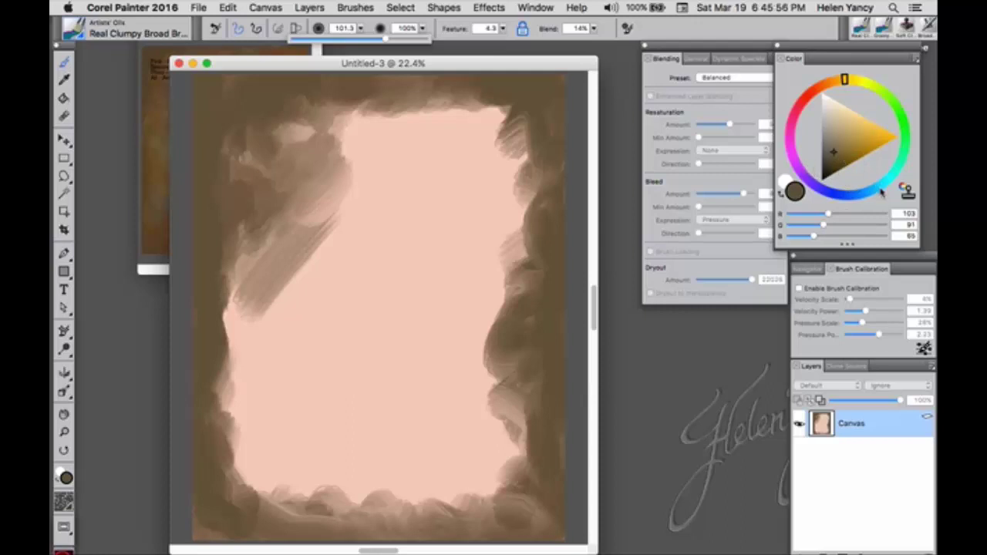
# Dab dark blue-grey at the upper left, top, right and left edges, then load a lighter blue-grey
pyautogui.click(879, 193)
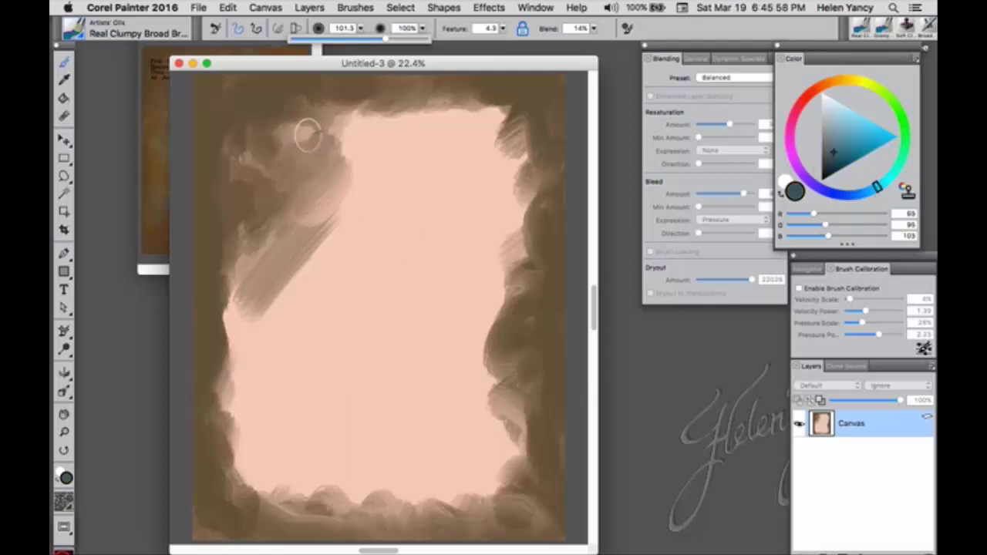
pyautogui.moveTo(307, 135)
pyautogui.mouseDown()
pyautogui.moveTo(287, 122)
pyautogui.moveTo(331, 159)
pyautogui.moveTo(294, 144)
pyautogui.moveTo(290, 171)
pyautogui.moveTo(268, 139)
pyautogui.moveTo(310, 155)
pyautogui.moveTo(314, 112)
pyautogui.moveTo(326, 107)
pyautogui.moveTo(281, 111)
pyautogui.moveTo(258, 133)
pyautogui.moveTo(262, 164)
pyautogui.moveTo(232, 204)
pyautogui.moveTo(243, 226)
pyautogui.mouseUp()
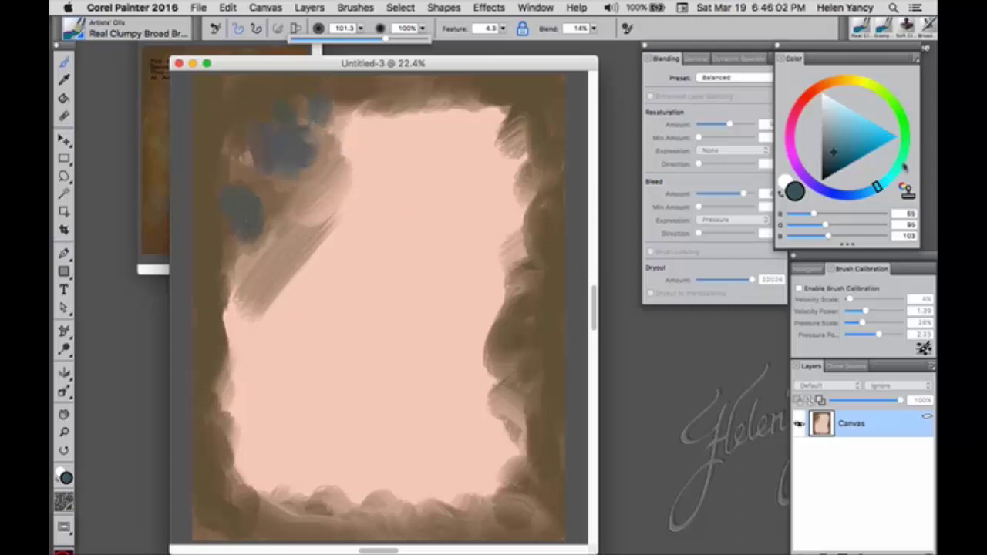
pyautogui.moveTo(538, 148)
pyautogui.mouseDown()
pyautogui.moveTo(512, 139)
pyautogui.moveTo(483, 105)
pyautogui.moveTo(445, 125)
pyautogui.moveTo(392, 99)
pyautogui.moveTo(359, 119)
pyautogui.moveTo(333, 102)
pyautogui.moveTo(322, 125)
pyautogui.mouseUp()
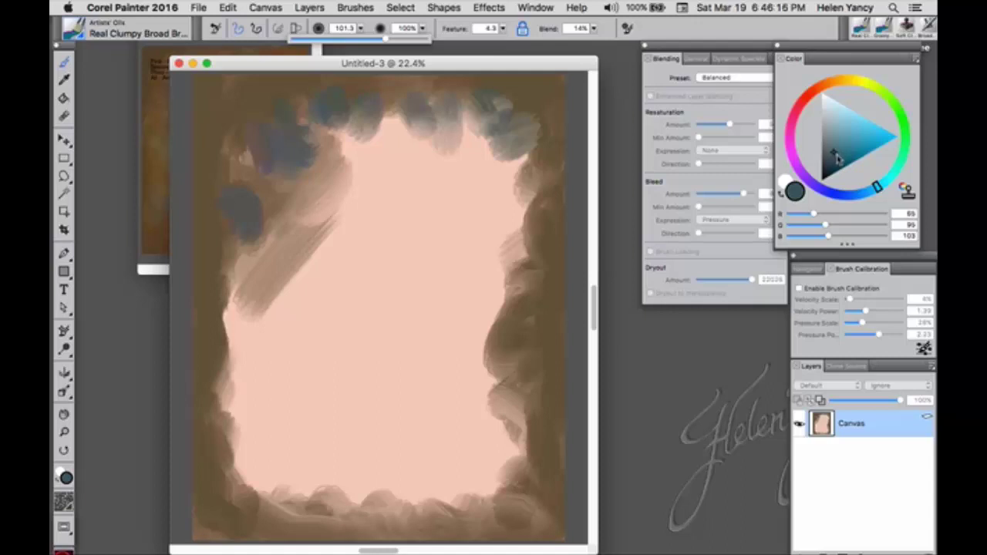
pyautogui.moveTo(541, 208)
pyautogui.mouseDown()
pyautogui.moveTo(527, 237)
pyautogui.moveTo(508, 242)
pyautogui.moveTo(543, 319)
pyautogui.moveTo(501, 321)
pyautogui.moveTo(499, 353)
pyautogui.moveTo(488, 353)
pyautogui.moveTo(496, 296)
pyautogui.moveTo(523, 323)
pyautogui.moveTo(479, 361)
pyautogui.moveTo(516, 433)
pyautogui.moveTo(508, 485)
pyautogui.moveTo(497, 475)
pyautogui.moveTo(528, 493)
pyautogui.moveTo(523, 511)
pyautogui.moveTo(458, 497)
pyautogui.moveTo(292, 507)
pyautogui.moveTo(274, 494)
pyautogui.moveTo(242, 465)
pyautogui.moveTo(256, 460)
pyautogui.moveTo(242, 407)
pyautogui.moveTo(215, 402)
pyautogui.moveTo(241, 400)
pyautogui.moveTo(241, 369)
pyautogui.moveTo(226, 358)
pyautogui.moveTo(233, 248)
pyautogui.mouseUp()
pyautogui.moveTo(252, 163); pyautogui.dragTo(263, 139)
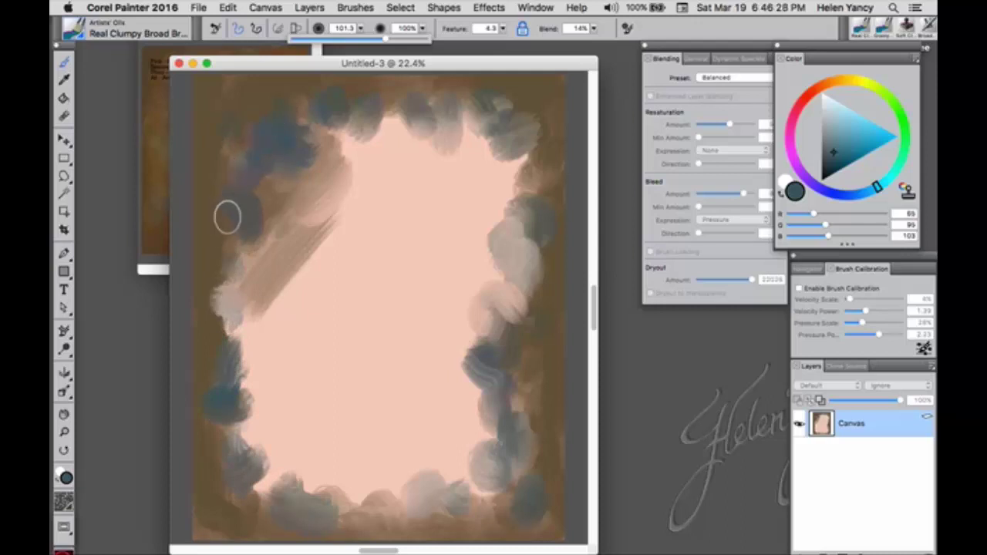
pyautogui.moveTo(212, 322)
pyautogui.mouseDown()
pyautogui.moveTo(216, 390)
pyautogui.moveTo(232, 489)
pyautogui.moveTo(209, 505)
pyautogui.moveTo(241, 526)
pyautogui.mouseUp()
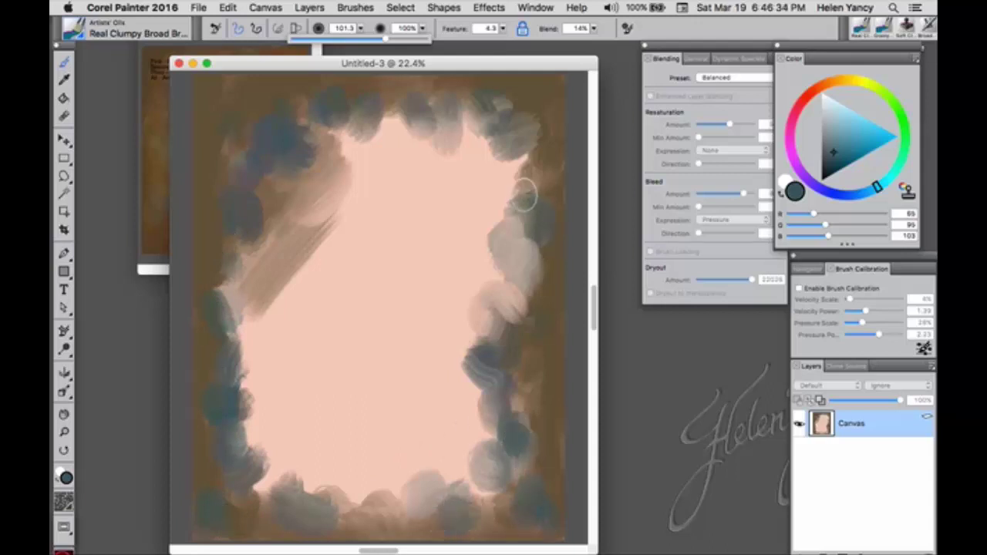
pyautogui.moveTo(522, 194)
pyautogui.mouseDown()
pyautogui.moveTo(527, 149)
pyautogui.moveTo(496, 110)
pyautogui.moveTo(393, 108)
pyautogui.mouseUp()
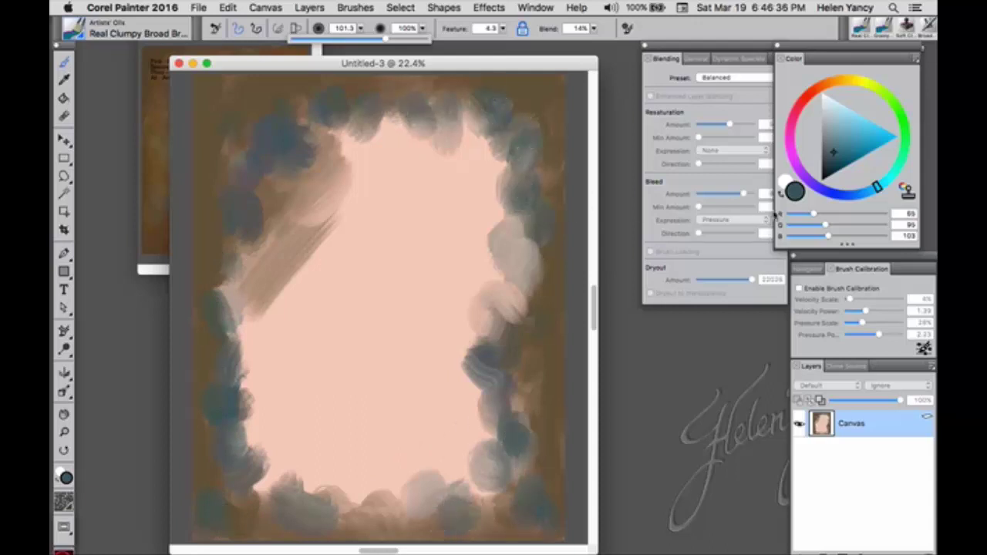
pyautogui.click(843, 130)
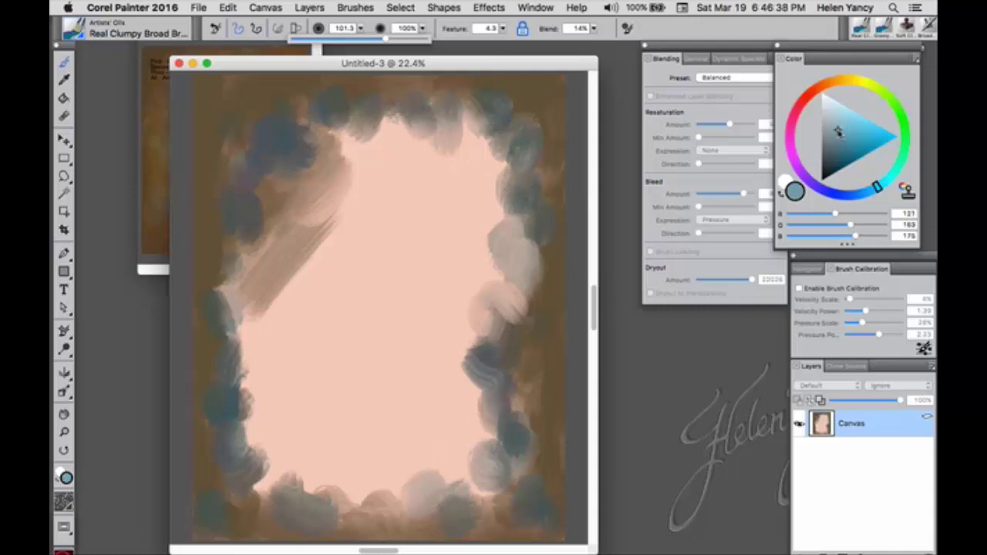
# Dab light blue-grey along the upper right, right side and top of the pink area
pyautogui.moveTo(459, 129)
pyautogui.mouseDown()
pyautogui.moveTo(473, 165)
pyautogui.moveTo(500, 175)
pyautogui.moveTo(502, 141)
pyautogui.moveTo(456, 122)
pyautogui.moveTo(448, 181)
pyautogui.moveTo(371, 145)
pyautogui.moveTo(330, 161)
pyautogui.moveTo(372, 187)
pyautogui.moveTo(360, 125)
pyautogui.moveTo(378, 138)
pyautogui.moveTo(404, 121)
pyautogui.moveTo(338, 157)
pyautogui.moveTo(333, 179)
pyautogui.moveTo(298, 185)
pyautogui.moveTo(249, 217)
pyautogui.moveTo(228, 282)
pyautogui.moveTo(213, 266)
pyautogui.moveTo(253, 230)
pyautogui.moveTo(262, 147)
pyautogui.mouseUp()
pyautogui.moveTo(530, 248)
pyautogui.mouseDown()
pyautogui.moveTo(504, 342)
pyautogui.moveTo(479, 369)
pyautogui.moveTo(519, 361)
pyautogui.moveTo(506, 440)
pyautogui.moveTo(409, 485)
pyautogui.moveTo(335, 497)
pyautogui.moveTo(253, 463)
pyautogui.moveTo(261, 437)
pyautogui.moveTo(245, 349)
pyautogui.moveTo(256, 265)
pyautogui.mouseUp()
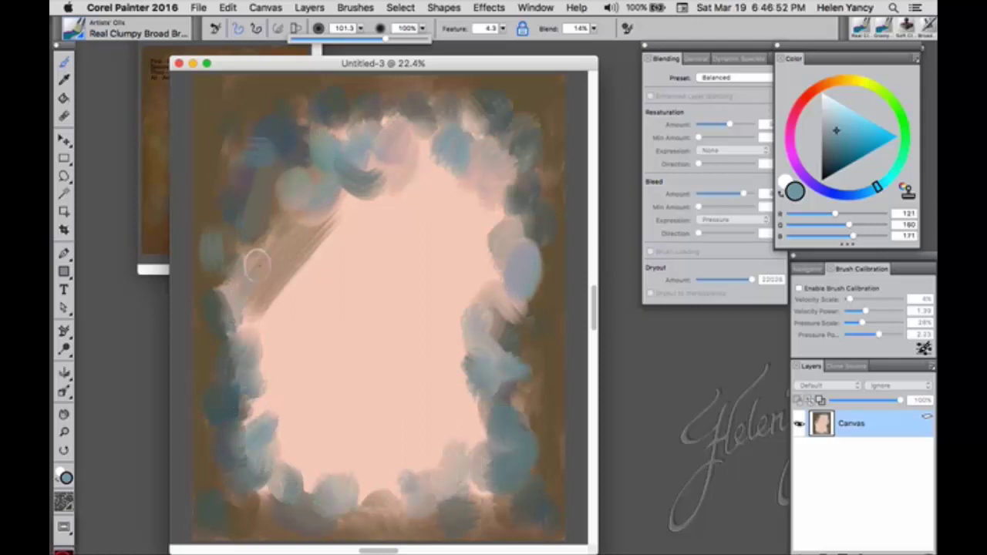
pyautogui.moveTo(268, 215)
pyautogui.mouseDown()
pyautogui.moveTo(419, 192)
pyautogui.moveTo(463, 198)
pyautogui.moveTo(485, 248)
pyautogui.mouseUp()
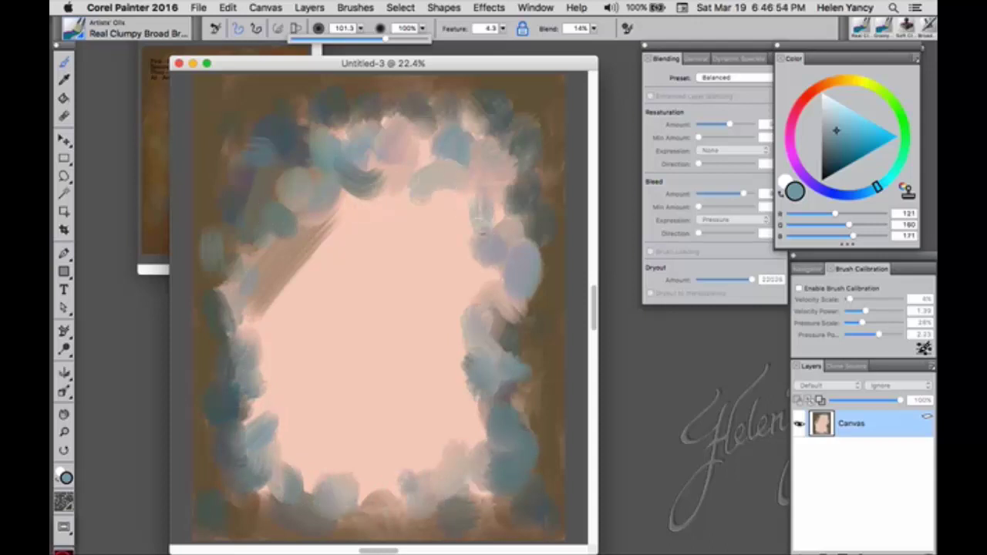
# Scatter pale grey-pink dabs across the upper centre and lower left of the canvas
pyautogui.click(829, 124)
pyautogui.moveTo(328, 309)
pyautogui.mouseDown()
pyautogui.moveTo(350, 240)
pyautogui.moveTo(383, 245)
pyautogui.moveTo(334, 217)
pyautogui.moveTo(352, 207)
pyautogui.moveTo(439, 250)
pyautogui.moveTo(448, 266)
pyautogui.moveTo(307, 264)
pyautogui.moveTo(317, 293)
pyautogui.moveTo(309, 311)
pyautogui.moveTo(338, 327)
pyautogui.moveTo(363, 302)
pyautogui.moveTo(358, 310)
pyautogui.moveTo(388, 318)
pyautogui.moveTo(435, 312)
pyautogui.moveTo(438, 267)
pyautogui.moveTo(465, 290)
pyautogui.moveTo(436, 352)
pyautogui.moveTo(358, 366)
pyautogui.mouseUp()
pyautogui.moveTo(296, 333)
pyautogui.mouseDown()
pyautogui.moveTo(292, 397)
pyautogui.moveTo(305, 387)
pyautogui.moveTo(319, 457)
pyautogui.moveTo(316, 428)
pyautogui.mouseUp()
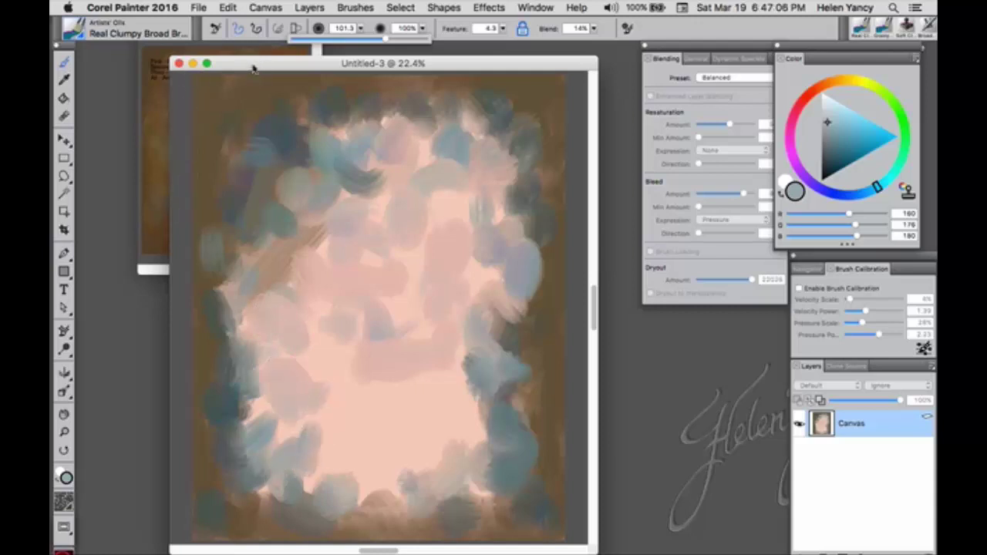
pyautogui.moveTo(253, 70); pyautogui.dragTo(267, 102)
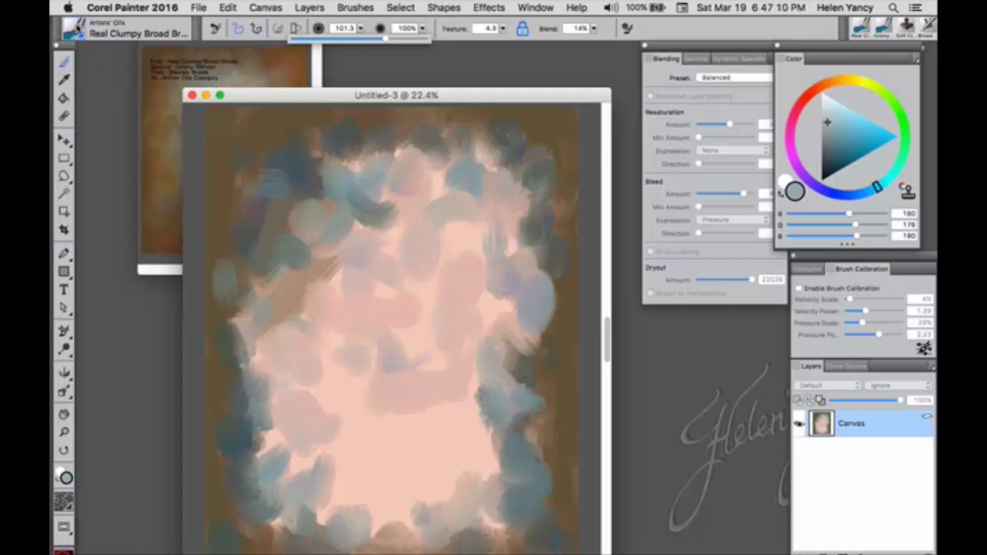
# Switch to the Artists' Oils Grainy Blender and enlarge it to about 120
pyautogui.click(79, 27)
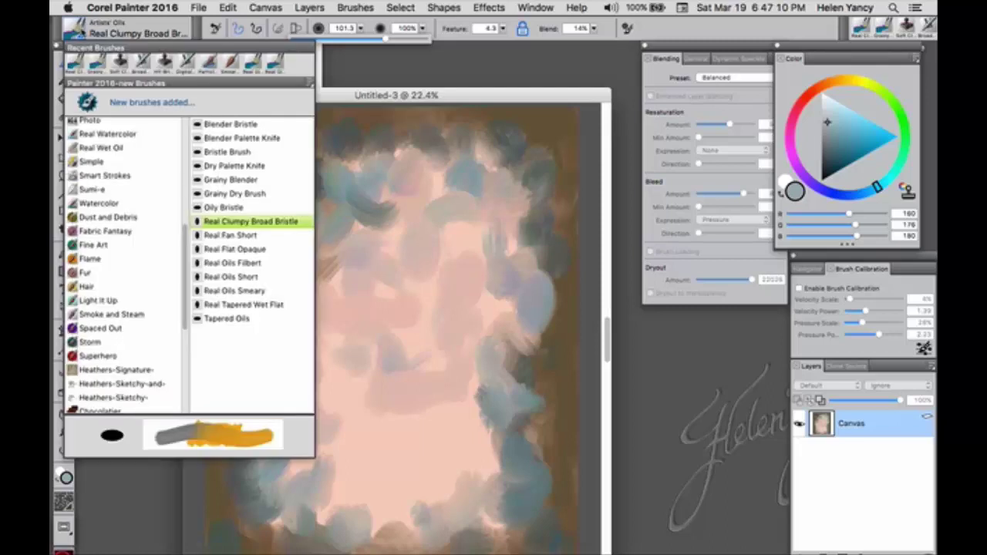
pyautogui.click(243, 180)
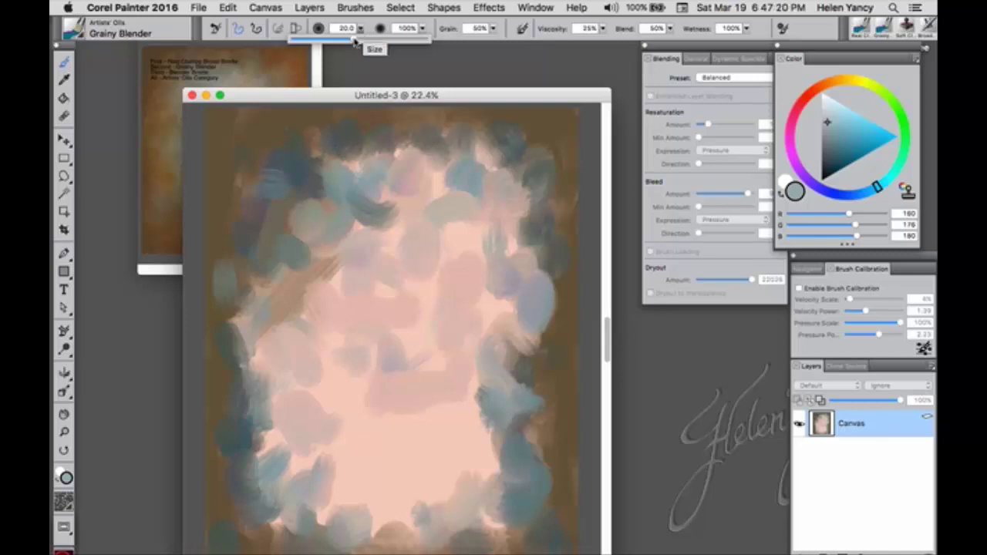
pyautogui.moveTo(355, 41); pyautogui.dragTo(365, 42)
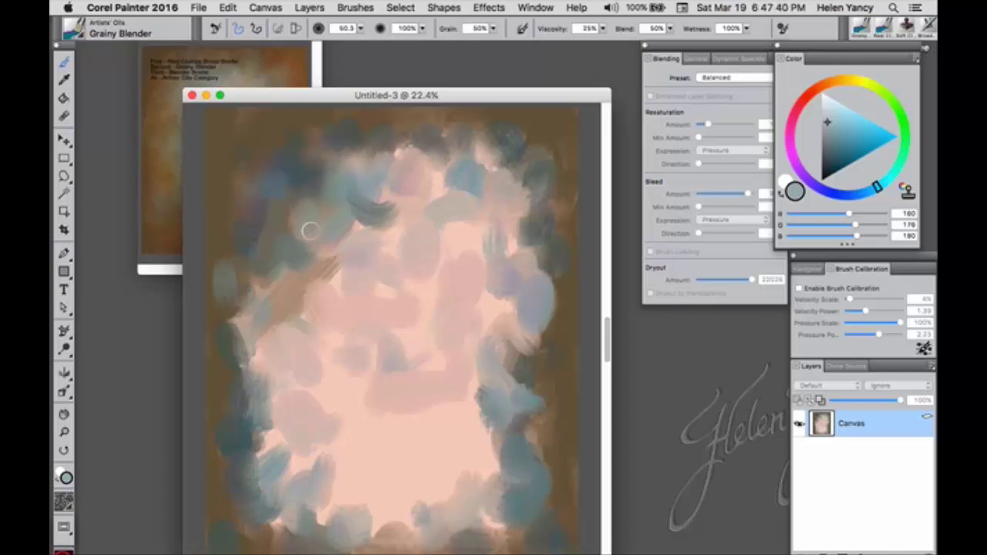
pyautogui.moveTo(332, 208)
pyautogui.keyDown('alt'); pyautogui.keyDown('super'); pyautogui.mouseDown()
pyautogui.moveTo(350, 209)
pyautogui.moveTo(344, 221)
pyautogui.mouseUp(); pyautogui.keyUp('super'); pyautogui.keyUp('alt')
# Scrub-blend the streaks along the top edge, upper corners and the teal lower-left edge
pyautogui.moveTo(290, 250)
pyautogui.mouseDown()
pyautogui.moveTo(232, 205)
pyautogui.moveTo(260, 180)
pyautogui.moveTo(298, 201)
pyautogui.moveTo(308, 174)
pyautogui.moveTo(339, 189)
pyautogui.moveTo(334, 167)
pyautogui.moveTo(250, 137)
pyautogui.moveTo(259, 133)
pyautogui.moveTo(231, 171)
pyautogui.moveTo(249, 212)
pyautogui.moveTo(276, 223)
pyautogui.moveTo(304, 180)
pyautogui.moveTo(325, 173)
pyautogui.moveTo(269, 154)
pyautogui.moveTo(270, 307)
pyautogui.moveTo(320, 301)
pyautogui.moveTo(293, 353)
pyautogui.moveTo(232, 377)
pyautogui.moveTo(252, 380)
pyautogui.moveTo(267, 360)
pyautogui.moveTo(266, 383)
pyautogui.moveTo(258, 359)
pyautogui.moveTo(245, 357)
pyautogui.moveTo(245, 272)
pyautogui.moveTo(233, 252)
pyautogui.moveTo(258, 315)
pyautogui.moveTo(258, 369)
pyautogui.moveTo(226, 338)
pyautogui.moveTo(257, 310)
pyautogui.moveTo(247, 241)
pyautogui.mouseUp()
pyautogui.moveTo(329, 254)
pyautogui.mouseDown()
pyautogui.moveTo(369, 185)
pyautogui.moveTo(384, 228)
pyautogui.moveTo(386, 165)
pyautogui.moveTo(434, 175)
pyautogui.moveTo(357, 138)
pyautogui.moveTo(329, 192)
pyautogui.moveTo(331, 213)
pyautogui.moveTo(260, 165)
pyautogui.moveTo(336, 182)
pyautogui.moveTo(340, 145)
pyautogui.moveTo(390, 170)
pyautogui.moveTo(436, 148)
pyautogui.moveTo(486, 172)
pyautogui.moveTo(565, 112)
pyautogui.moveTo(556, 207)
pyautogui.moveTo(541, 222)
pyautogui.moveTo(474, 205)
pyautogui.moveTo(511, 146)
pyautogui.moveTo(461, 145)
pyautogui.mouseUp()
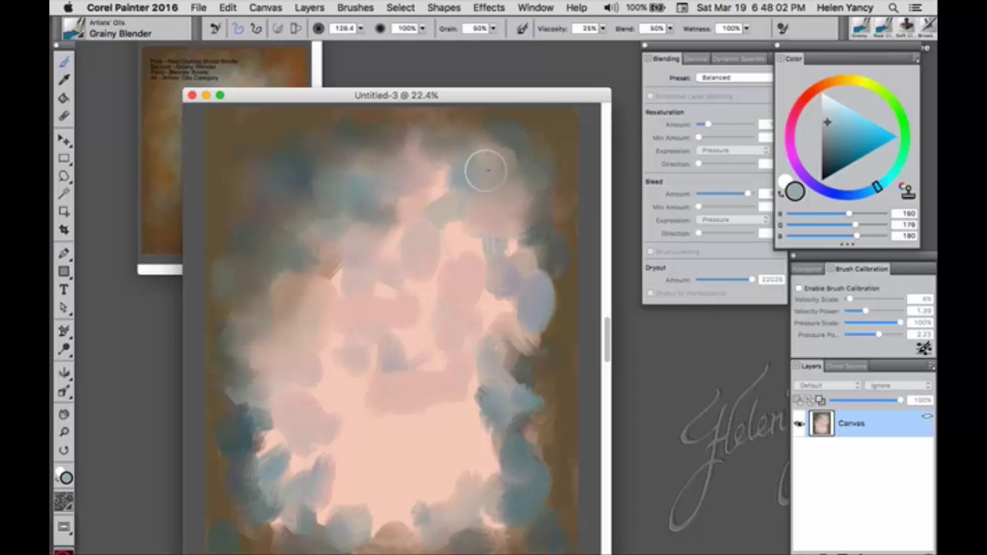
pyautogui.moveTo(424, 196)
pyautogui.mouseDown()
pyautogui.moveTo(434, 127)
pyautogui.moveTo(468, 126)
pyautogui.moveTo(555, 197)
pyautogui.moveTo(528, 176)
pyautogui.moveTo(528, 141)
pyautogui.moveTo(471, 194)
pyautogui.mouseUp()
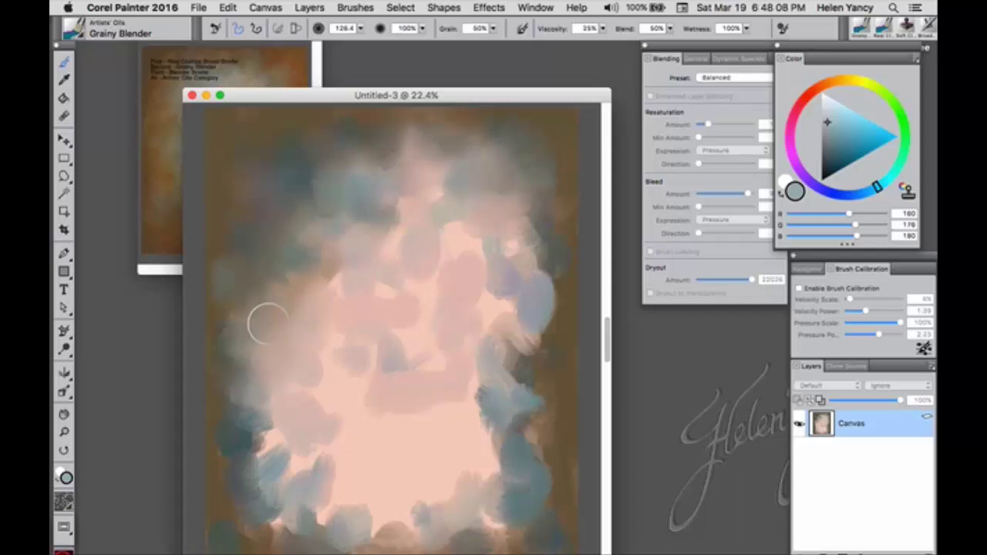
pyautogui.moveTo(267, 322)
pyautogui.mouseDown()
pyautogui.moveTo(232, 368)
pyautogui.moveTo(234, 395)
pyautogui.moveTo(279, 433)
pyautogui.moveTo(244, 439)
pyautogui.moveTo(288, 469)
pyautogui.moveTo(233, 443)
pyautogui.moveTo(249, 467)
pyautogui.moveTo(316, 447)
pyautogui.mouseUp()
pyautogui.moveTo(255, 463); pyautogui.dragTo(247, 491)
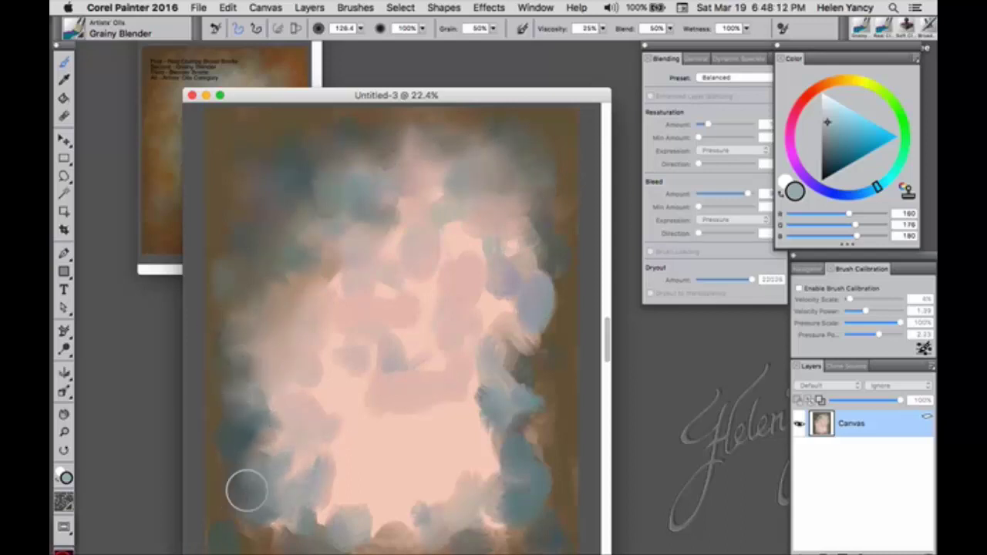
pyautogui.moveTo(272, 536)
pyautogui.mouseDown()
pyautogui.moveTo(270, 507)
pyautogui.moveTo(217, 537)
pyautogui.moveTo(258, 494)
pyautogui.moveTo(231, 477)
pyautogui.moveTo(221, 422)
pyautogui.moveTo(233, 427)
pyautogui.moveTo(254, 394)
pyautogui.moveTo(253, 319)
pyautogui.moveTo(267, 256)
pyautogui.moveTo(217, 265)
pyautogui.moveTo(261, 452)
pyautogui.moveTo(287, 405)
pyautogui.mouseUp()
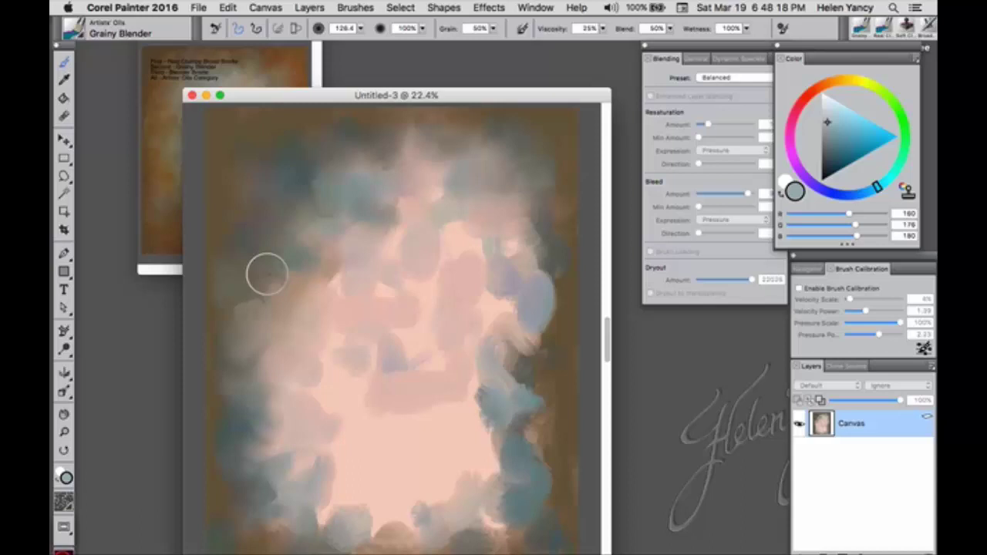
pyautogui.moveTo(267, 274)
pyautogui.mouseDown()
pyautogui.moveTo(248, 395)
pyautogui.moveTo(235, 354)
pyautogui.moveTo(224, 352)
pyautogui.moveTo(232, 357)
pyautogui.moveTo(269, 298)
pyautogui.moveTo(238, 222)
pyautogui.moveTo(245, 418)
pyautogui.moveTo(268, 548)
pyautogui.moveTo(305, 532)
pyautogui.moveTo(295, 485)
pyautogui.moveTo(299, 540)
pyautogui.moveTo(266, 527)
pyautogui.moveTo(365, 517)
pyautogui.moveTo(333, 520)
pyautogui.moveTo(371, 526)
pyautogui.mouseUp()
# Blend the blue-grey paint along the lower-right corner, right edge and bottom of the canvas
pyautogui.moveTo(471, 511)
pyautogui.mouseDown()
pyautogui.moveTo(490, 533)
pyautogui.moveTo(469, 534)
pyautogui.moveTo(515, 533)
pyautogui.moveTo(549, 508)
pyautogui.moveTo(498, 488)
pyautogui.moveTo(464, 457)
pyautogui.moveTo(565, 472)
pyautogui.moveTo(514, 442)
pyautogui.moveTo(534, 481)
pyautogui.moveTo(509, 484)
pyautogui.mouseUp()
pyautogui.moveTo(574, 95); pyautogui.dragTo(568, 44)
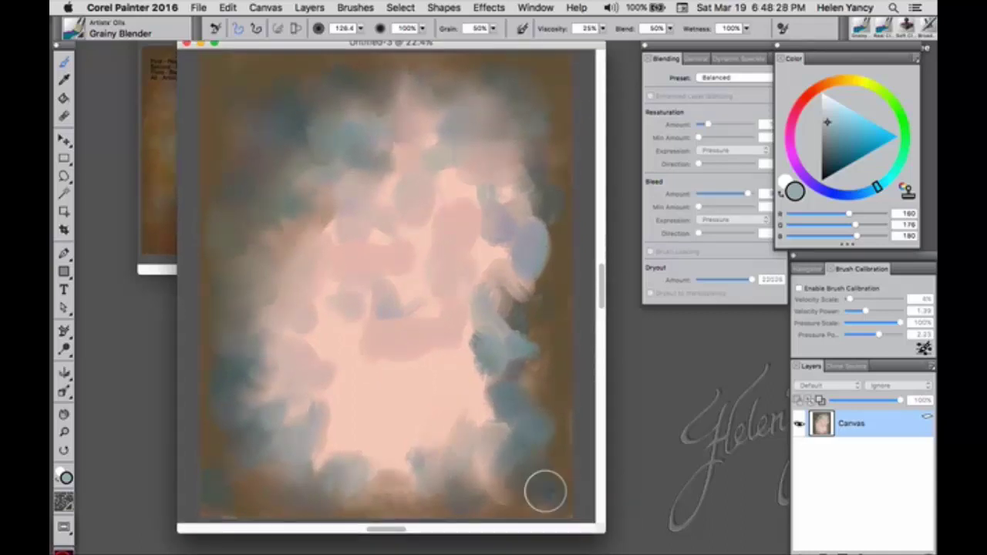
pyautogui.moveTo(544, 489)
pyautogui.mouseDown()
pyautogui.moveTo(526, 440)
pyautogui.moveTo(453, 464)
pyautogui.moveTo(538, 478)
pyautogui.moveTo(560, 497)
pyautogui.moveTo(540, 521)
pyautogui.moveTo(411, 506)
pyautogui.mouseUp()
pyautogui.moveTo(601, 529); pyautogui.dragTo(633, 553)
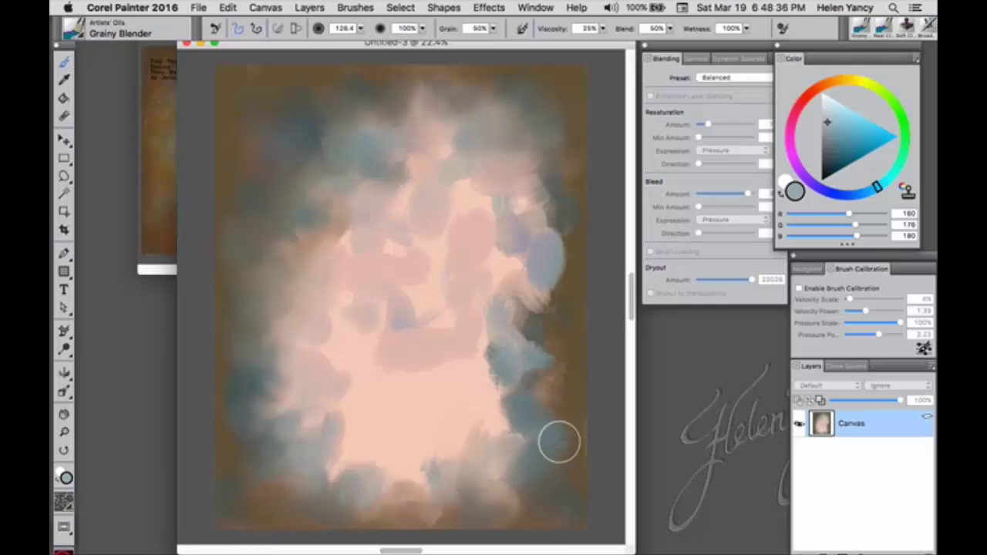
pyautogui.moveTo(567, 349)
pyautogui.mouseDown()
pyautogui.moveTo(544, 223)
pyautogui.moveTo(558, 249)
pyautogui.moveTo(532, 232)
pyautogui.moveTo(551, 199)
pyautogui.moveTo(562, 242)
pyautogui.moveTo(529, 297)
pyautogui.moveTo(539, 205)
pyautogui.mouseUp()
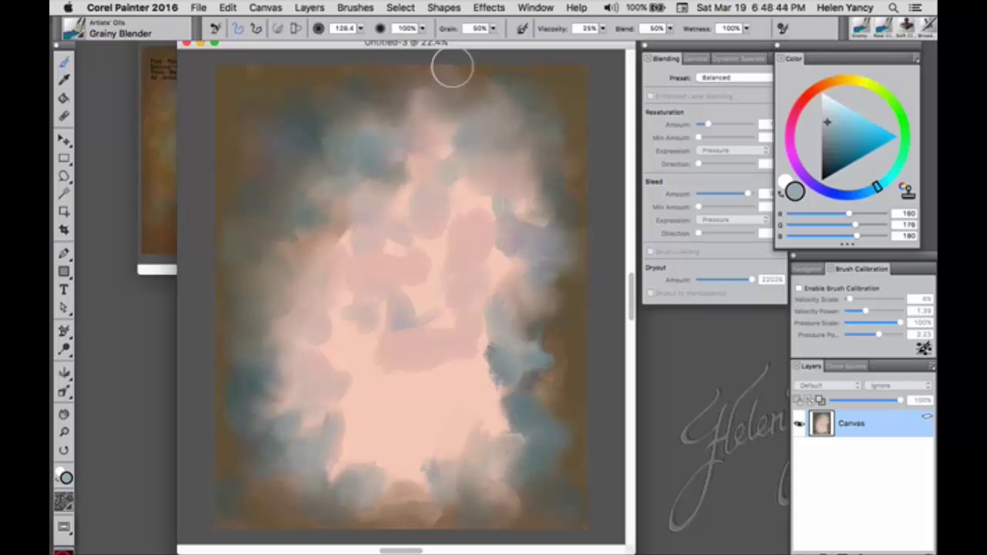
pyautogui.moveTo(537, 258); pyautogui.dragTo(548, 159)
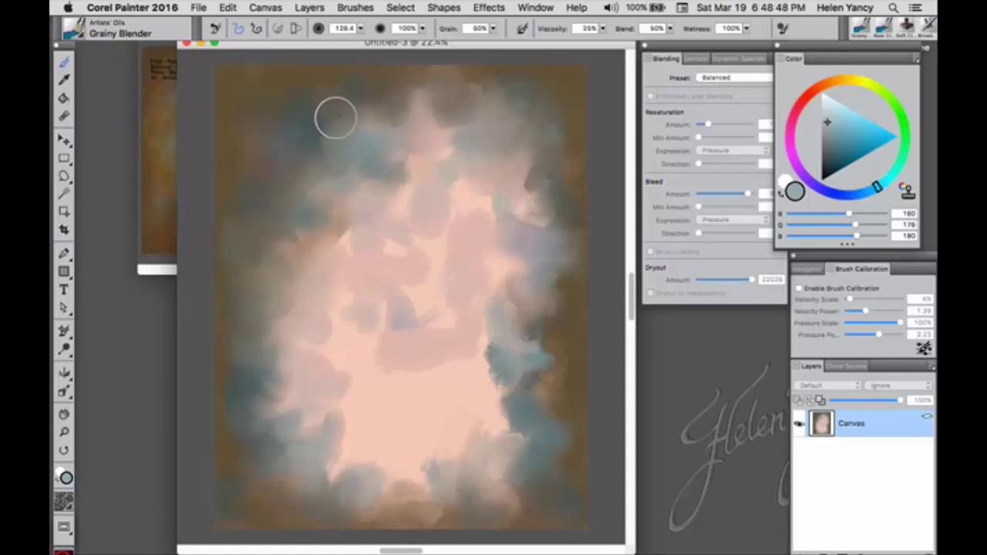
pyautogui.moveTo(552, 303)
pyautogui.mouseDown()
pyautogui.moveTo(511, 357)
pyautogui.moveTo(568, 436)
pyautogui.moveTo(546, 489)
pyautogui.moveTo(489, 475)
pyautogui.moveTo(392, 495)
pyautogui.mouseUp()
pyautogui.moveTo(496, 384)
pyautogui.mouseDown()
pyautogui.moveTo(512, 393)
pyautogui.moveTo(467, 378)
pyautogui.moveTo(531, 414)
pyautogui.moveTo(511, 422)
pyautogui.moveTo(495, 491)
pyautogui.mouseUp()
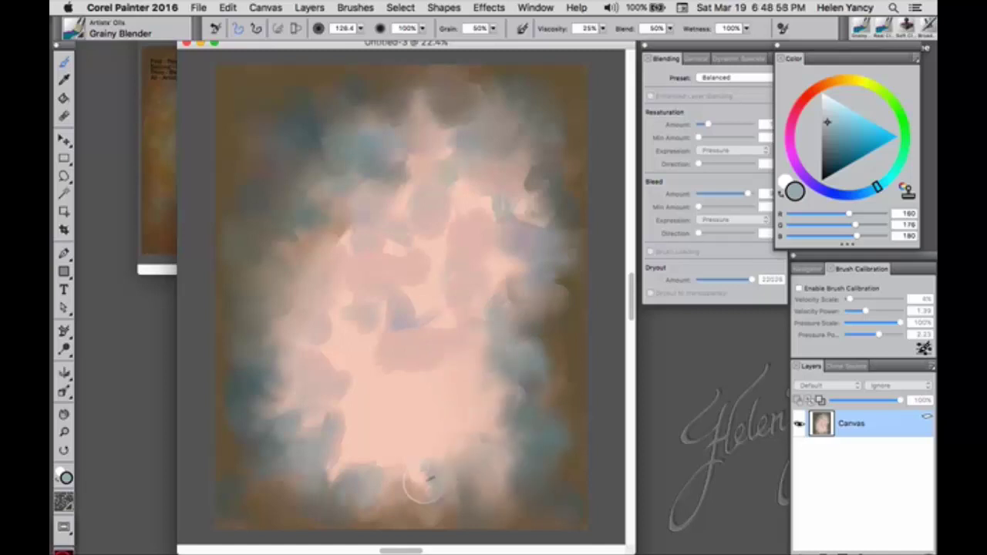
pyautogui.moveTo(425, 480)
pyautogui.mouseDown()
pyautogui.moveTo(371, 455)
pyautogui.moveTo(355, 495)
pyautogui.moveTo(341, 478)
pyautogui.moveTo(320, 481)
pyautogui.moveTo(366, 465)
pyautogui.moveTo(316, 416)
pyautogui.moveTo(305, 443)
pyautogui.moveTo(271, 361)
pyautogui.moveTo(293, 399)
pyautogui.moveTo(350, 434)
pyautogui.moveTo(287, 359)
pyautogui.moveTo(271, 286)
pyautogui.mouseUp()
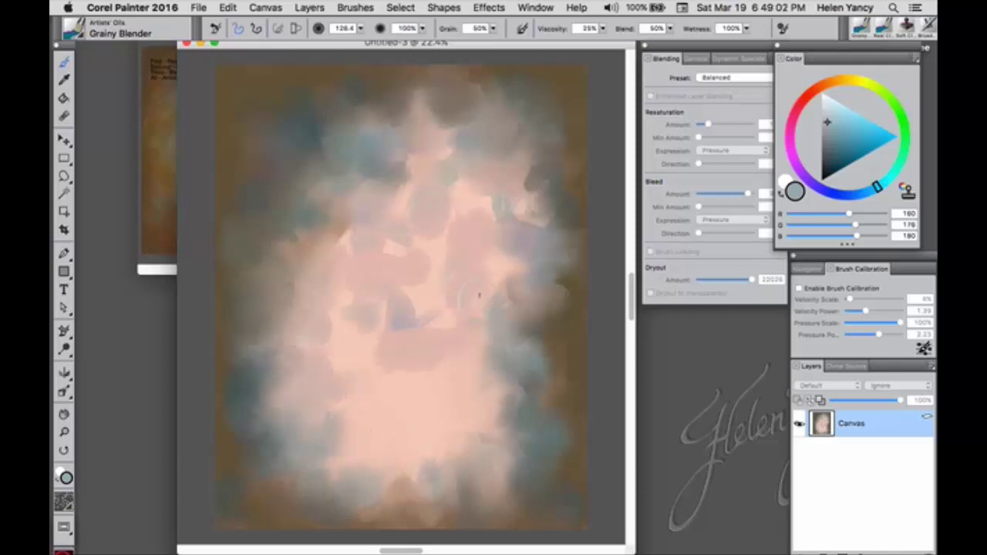
# Blend the upper canvas toward the top centre and sweep the pink centre toward the lower left
pyautogui.moveTo(548, 185)
pyautogui.mouseDown()
pyautogui.moveTo(545, 149)
pyautogui.moveTo(499, 168)
pyautogui.moveTo(489, 104)
pyautogui.moveTo(447, 102)
pyautogui.moveTo(456, 101)
pyautogui.moveTo(432, 120)
pyautogui.moveTo(409, 101)
pyautogui.moveTo(402, 126)
pyautogui.moveTo(466, 98)
pyautogui.moveTo(405, 123)
pyautogui.moveTo(435, 141)
pyautogui.moveTo(396, 140)
pyautogui.moveTo(410, 105)
pyautogui.moveTo(440, 144)
pyautogui.moveTo(448, 180)
pyautogui.moveTo(357, 113)
pyautogui.mouseUp()
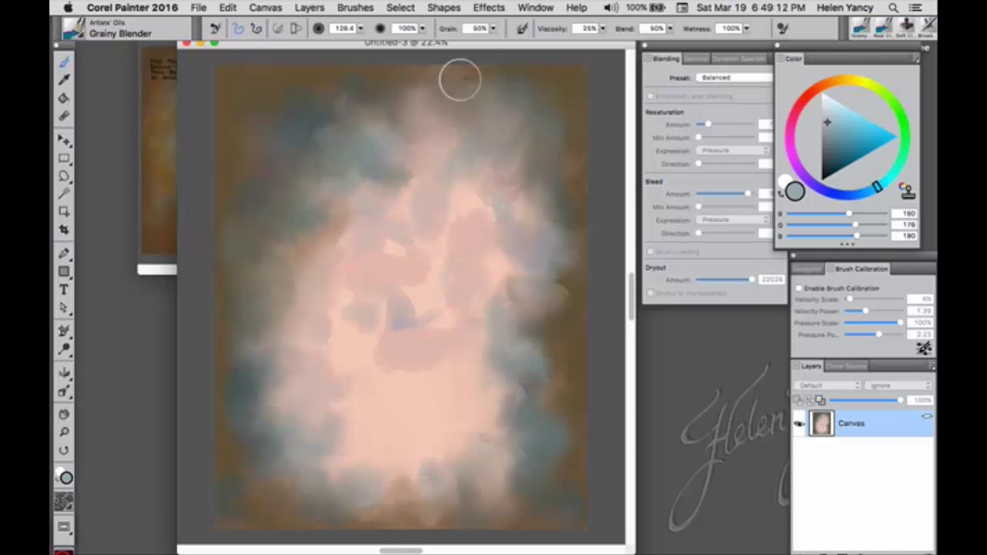
pyautogui.moveTo(572, 288); pyautogui.dragTo(569, 326)
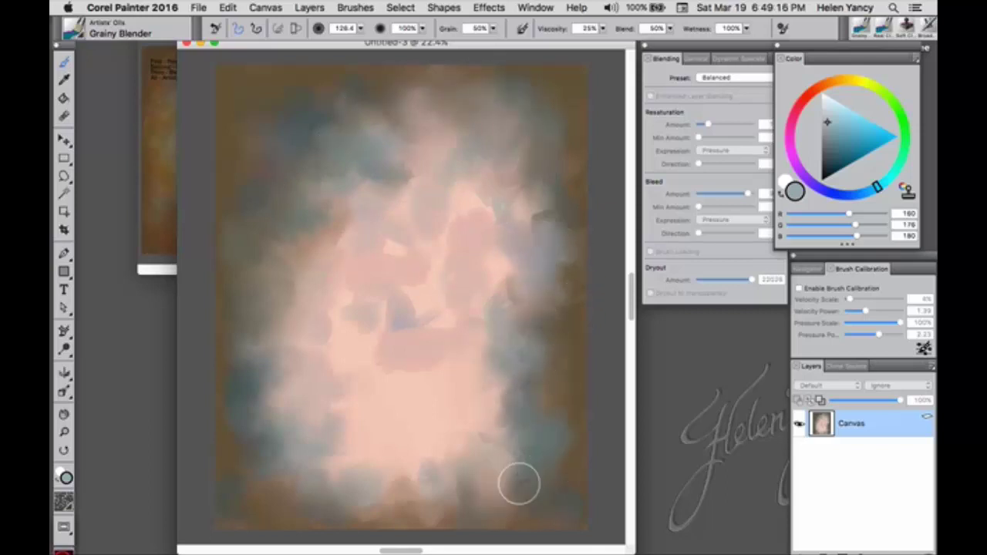
pyautogui.moveTo(401, 484)
pyautogui.mouseDown()
pyautogui.moveTo(353, 517)
pyautogui.moveTo(346, 513)
pyautogui.moveTo(391, 509)
pyautogui.moveTo(381, 473)
pyautogui.moveTo(277, 497)
pyautogui.moveTo(273, 454)
pyautogui.moveTo(256, 451)
pyautogui.moveTo(332, 406)
pyautogui.mouseUp()
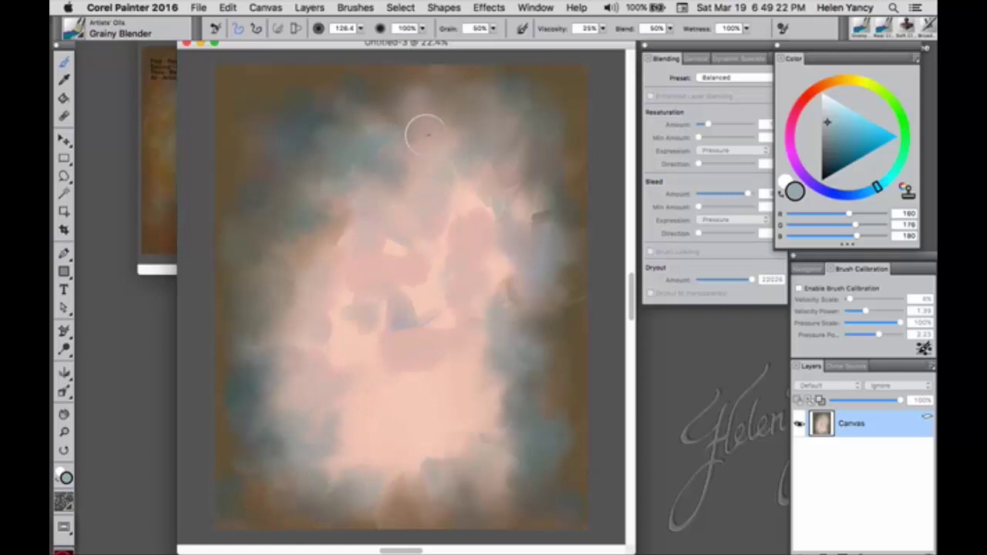
pyautogui.moveTo(425, 135)
pyautogui.mouseDown()
pyautogui.moveTo(389, 190)
pyautogui.moveTo(321, 212)
pyautogui.moveTo(317, 224)
pyautogui.moveTo(325, 146)
pyautogui.moveTo(362, 144)
pyautogui.moveTo(359, 122)
pyautogui.moveTo(431, 224)
pyautogui.moveTo(474, 179)
pyautogui.mouseUp()
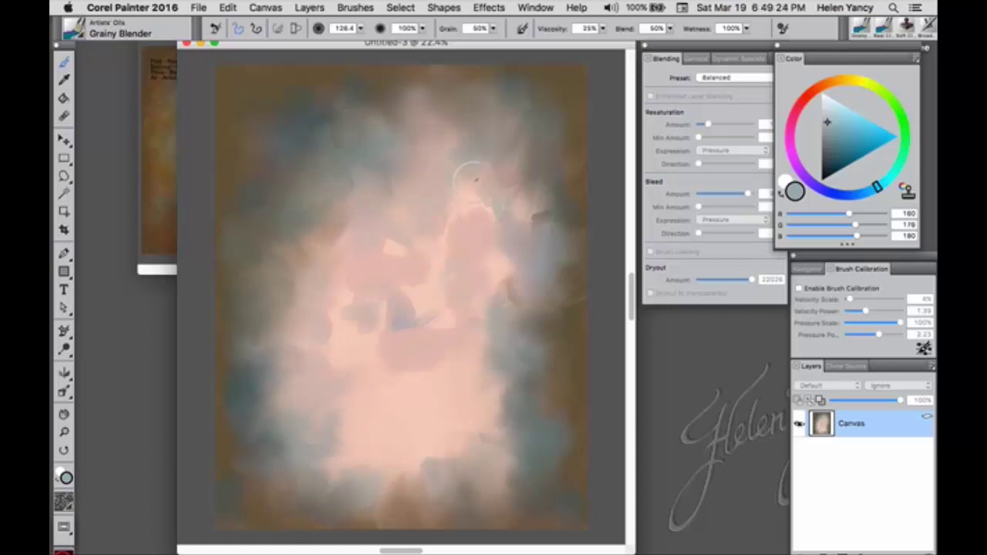
pyautogui.moveTo(523, 239); pyautogui.dragTo(523, 218)
pyautogui.moveTo(451, 146)
pyautogui.mouseDown()
pyautogui.moveTo(340, 149)
pyautogui.moveTo(322, 130)
pyautogui.moveTo(269, 120)
pyautogui.moveTo(367, 153)
pyautogui.moveTo(381, 143)
pyautogui.moveTo(383, 210)
pyautogui.moveTo(315, 223)
pyautogui.mouseUp()
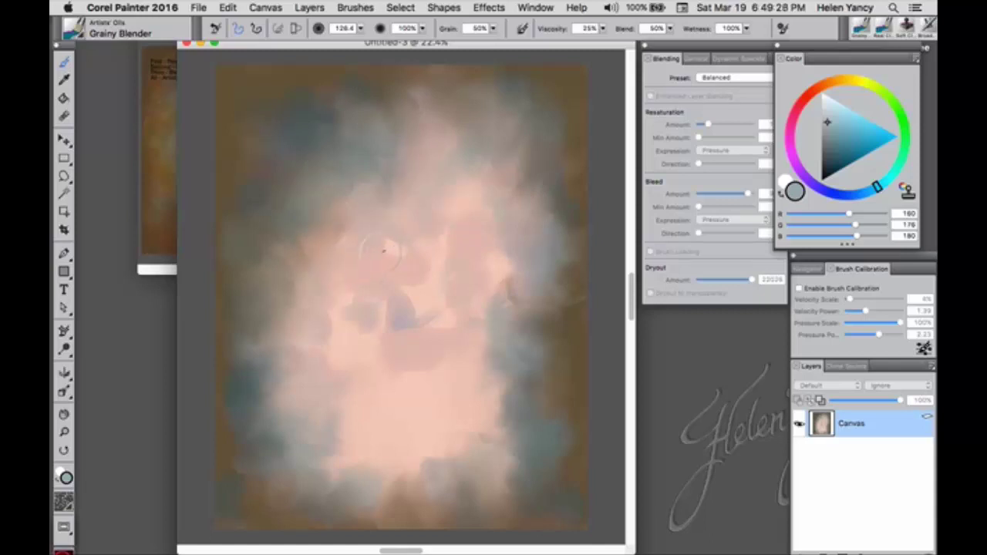
pyautogui.moveTo(380, 250)
pyautogui.mouseDown()
pyautogui.moveTo(327, 226)
pyautogui.moveTo(281, 323)
pyautogui.moveTo(275, 352)
pyautogui.mouseUp()
pyautogui.moveTo(517, 355)
pyautogui.mouseDown()
pyautogui.moveTo(532, 381)
pyautogui.moveTo(553, 342)
pyautogui.moveTo(535, 395)
pyautogui.moveTo(508, 426)
pyautogui.moveTo(487, 410)
pyautogui.moveTo(502, 420)
pyautogui.moveTo(510, 457)
pyautogui.moveTo(496, 480)
pyautogui.moveTo(461, 448)
pyautogui.moveTo(457, 421)
pyautogui.moveTo(420, 482)
pyautogui.moveTo(370, 462)
pyautogui.moveTo(373, 516)
pyautogui.moveTo(395, 515)
pyautogui.moveTo(368, 501)
pyautogui.moveTo(339, 463)
pyautogui.mouseUp()
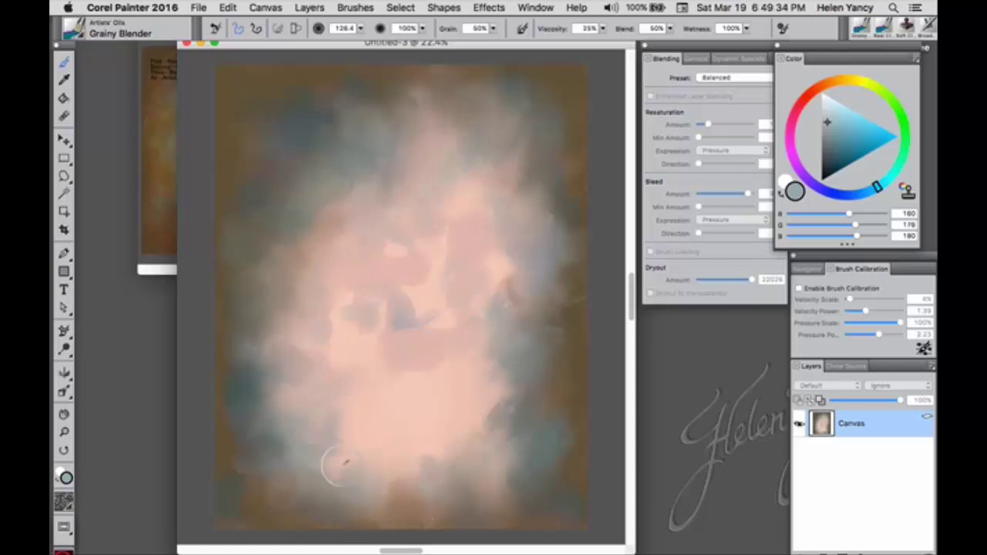
pyautogui.moveTo(339, 411)
pyautogui.mouseDown()
pyautogui.moveTo(241, 471)
pyautogui.moveTo(271, 469)
pyautogui.moveTo(277, 508)
pyautogui.moveTo(241, 503)
pyautogui.moveTo(222, 514)
pyautogui.moveTo(305, 412)
pyautogui.moveTo(240, 411)
pyautogui.moveTo(254, 371)
pyautogui.mouseUp()
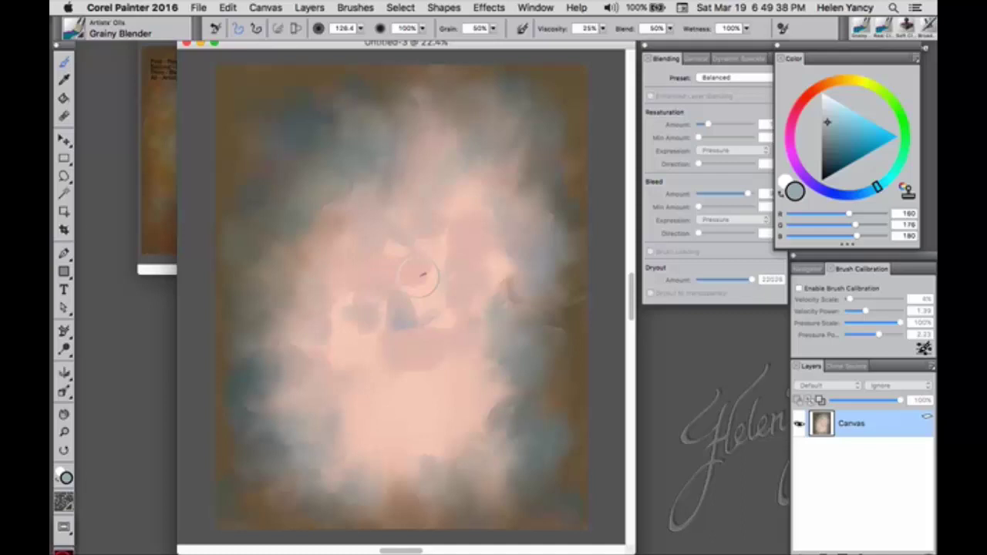
# Blend up the right side and across the top so it turns soft teal-grey
pyautogui.moveTo(524, 283)
pyautogui.mouseDown()
pyautogui.moveTo(516, 170)
pyautogui.moveTo(494, 187)
pyautogui.moveTo(562, 208)
pyautogui.moveTo(526, 231)
pyautogui.moveTo(576, 291)
pyautogui.moveTo(555, 318)
pyautogui.moveTo(520, 261)
pyautogui.moveTo(559, 190)
pyautogui.moveTo(564, 280)
pyautogui.moveTo(549, 320)
pyautogui.moveTo(565, 131)
pyautogui.moveTo(545, 98)
pyautogui.moveTo(430, 82)
pyautogui.moveTo(413, 129)
pyautogui.moveTo(382, 92)
pyautogui.moveTo(346, 93)
pyautogui.moveTo(358, 202)
pyautogui.moveTo(399, 165)
pyautogui.moveTo(423, 116)
pyautogui.moveTo(451, 113)
pyautogui.moveTo(367, 102)
pyautogui.moveTo(357, 139)
pyautogui.moveTo(335, 146)
pyautogui.moveTo(413, 101)
pyautogui.moveTo(444, 136)
pyautogui.moveTo(560, 111)
pyautogui.moveTo(529, 92)
pyautogui.moveTo(492, 91)
pyautogui.moveTo(443, 117)
pyautogui.moveTo(566, 192)
pyautogui.moveTo(532, 197)
pyautogui.moveTo(527, 185)
pyautogui.moveTo(571, 234)
pyautogui.moveTo(578, 202)
pyautogui.moveTo(553, 261)
pyautogui.moveTo(527, 259)
pyautogui.moveTo(564, 312)
pyautogui.moveTo(532, 371)
pyautogui.moveTo(495, 390)
pyautogui.moveTo(554, 379)
pyautogui.moveTo(500, 444)
pyautogui.moveTo(511, 479)
pyautogui.moveTo(475, 405)
pyautogui.moveTo(532, 413)
pyautogui.moveTo(496, 388)
pyautogui.moveTo(494, 374)
pyautogui.moveTo(521, 363)
pyautogui.moveTo(489, 356)
pyautogui.moveTo(517, 366)
pyautogui.moveTo(496, 381)
pyautogui.moveTo(493, 413)
pyautogui.moveTo(460, 456)
pyautogui.moveTo(505, 390)
pyautogui.moveTo(502, 362)
pyautogui.moveTo(537, 419)
pyautogui.moveTo(544, 461)
pyautogui.moveTo(469, 494)
pyautogui.mouseUp()
pyautogui.moveTo(519, 152)
pyautogui.mouseDown()
pyautogui.moveTo(534, 79)
pyautogui.moveTo(504, 106)
pyautogui.moveTo(397, 93)
pyautogui.moveTo(384, 127)
pyautogui.moveTo(443, 101)
pyautogui.moveTo(528, 118)
pyautogui.moveTo(527, 166)
pyautogui.moveTo(569, 160)
pyautogui.moveTo(568, 236)
pyautogui.moveTo(498, 185)
pyautogui.moveTo(538, 144)
pyautogui.moveTo(508, 143)
pyautogui.moveTo(440, 107)
pyautogui.moveTo(341, 99)
pyautogui.moveTo(415, 171)
pyautogui.moveTo(473, 111)
pyautogui.moveTo(417, 85)
pyautogui.moveTo(364, 99)
pyautogui.moveTo(318, 147)
pyautogui.moveTo(274, 151)
pyautogui.moveTo(300, 219)
pyautogui.moveTo(372, 186)
pyautogui.moveTo(282, 191)
pyautogui.mouseUp()
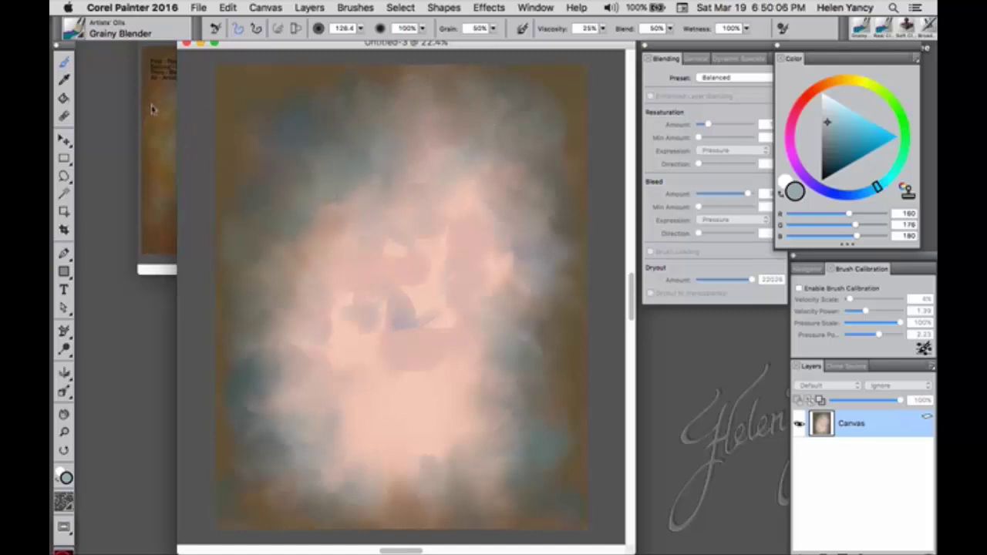
# Return to the Untitled-3 painting and load the Artists' Oils Blender Bristle brush
pyautogui.click(158, 133)
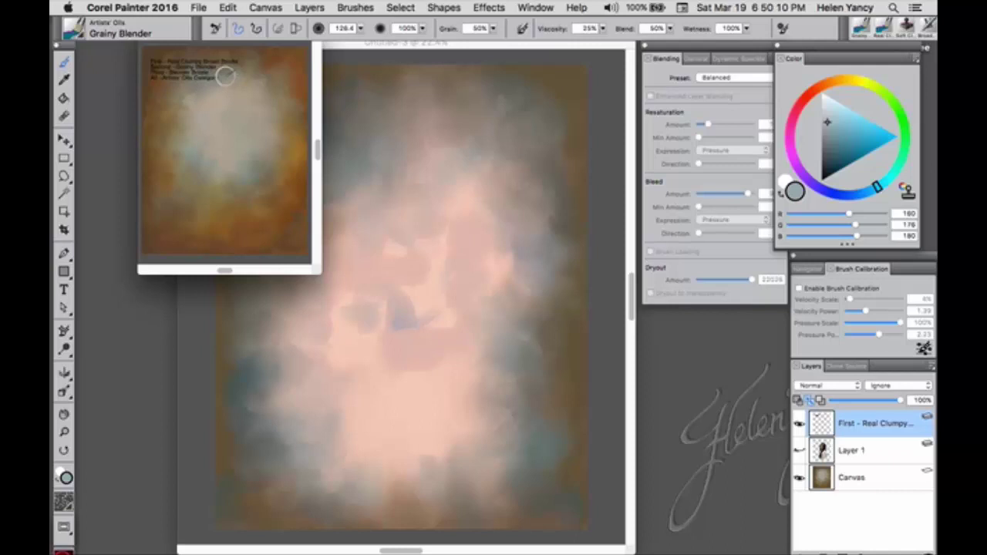
pyautogui.click(374, 42)
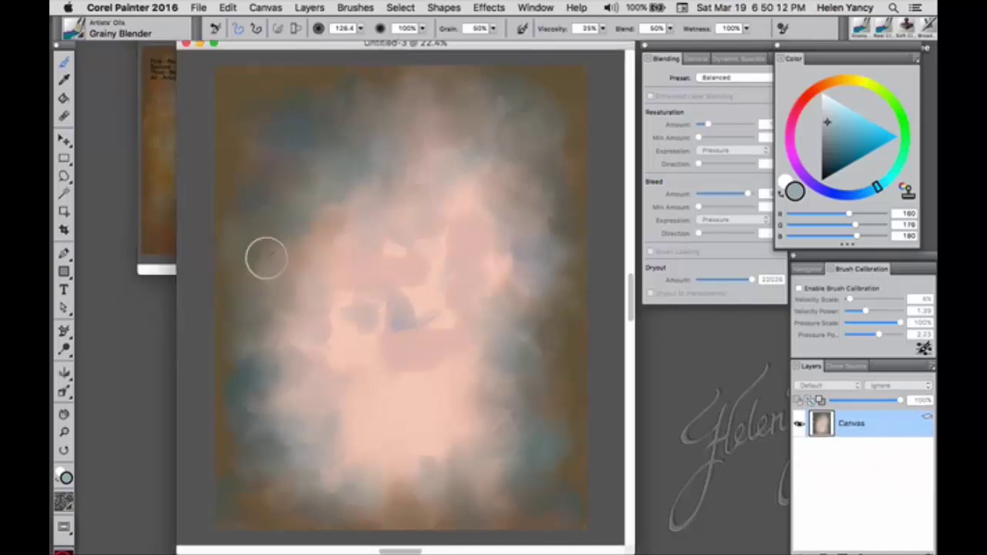
pyautogui.click(80, 32)
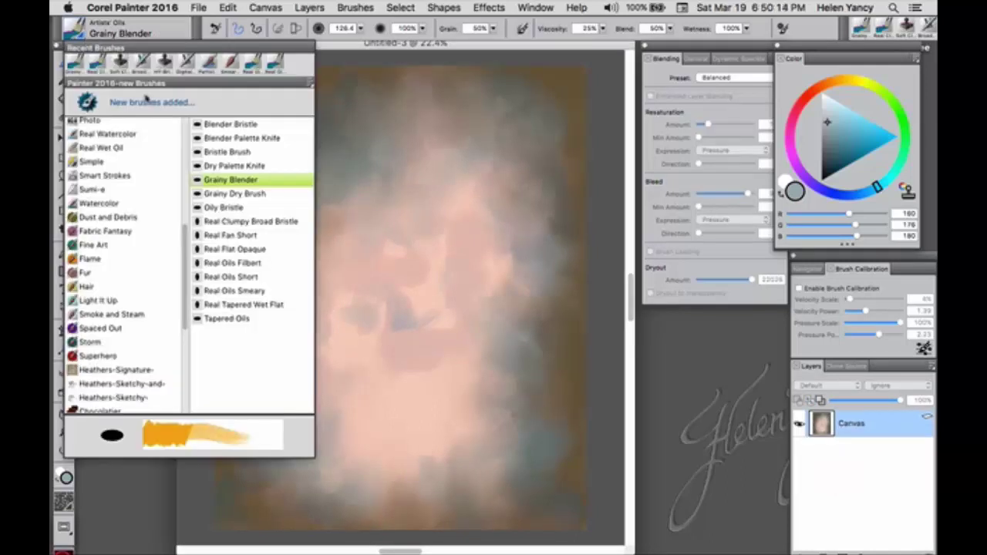
pyautogui.click(230, 124)
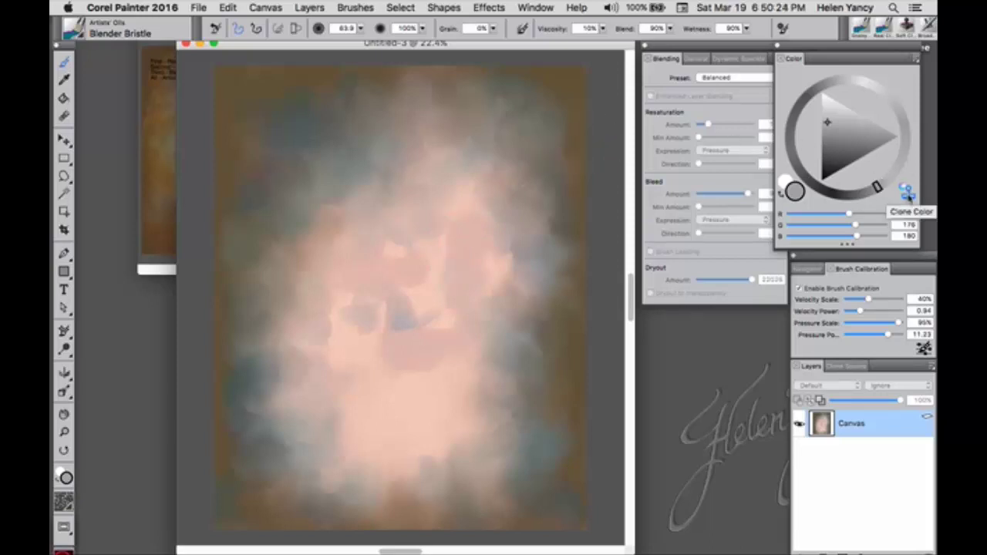
# Turn off Clone Color, reset the Blender Bristle to defaults, and size it to 76.3
pyautogui.click(907, 191)
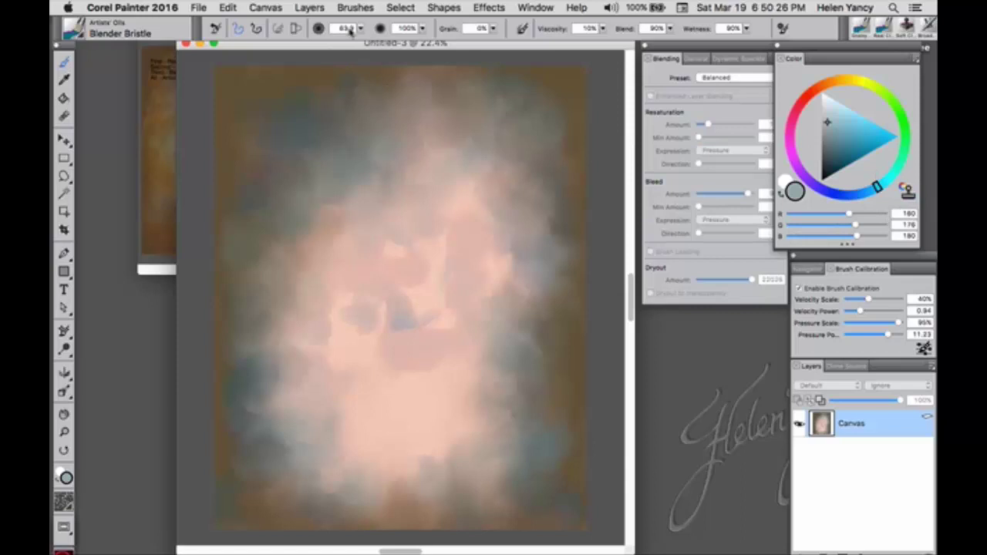
pyautogui.click(216, 30)
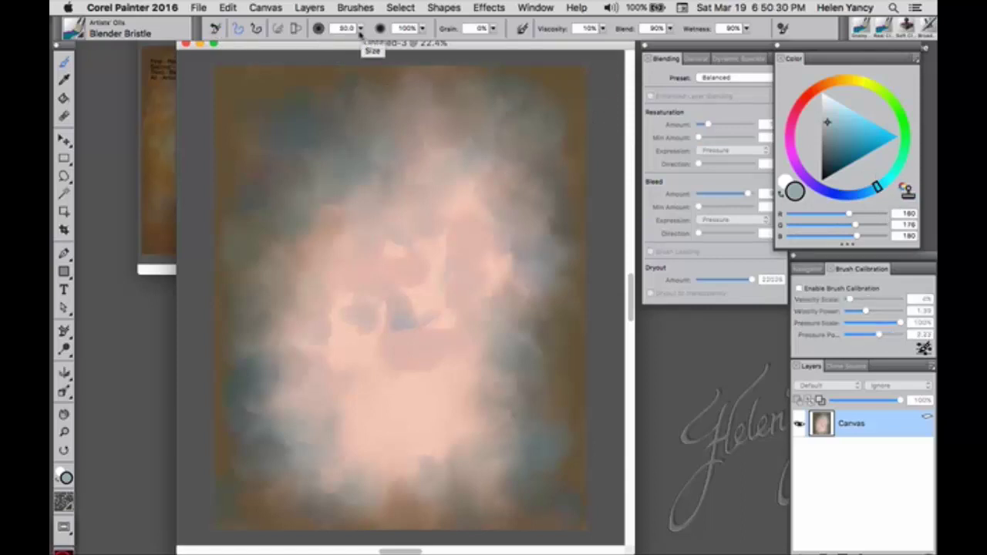
pyautogui.moveTo(360, 28); pyautogui.dragTo(379, 39)
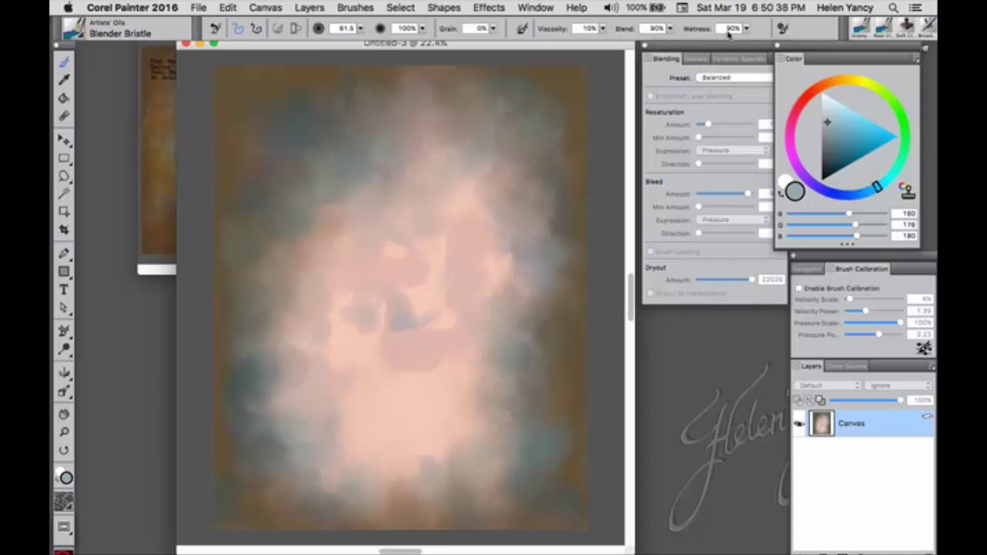
pyautogui.click(494, 28)
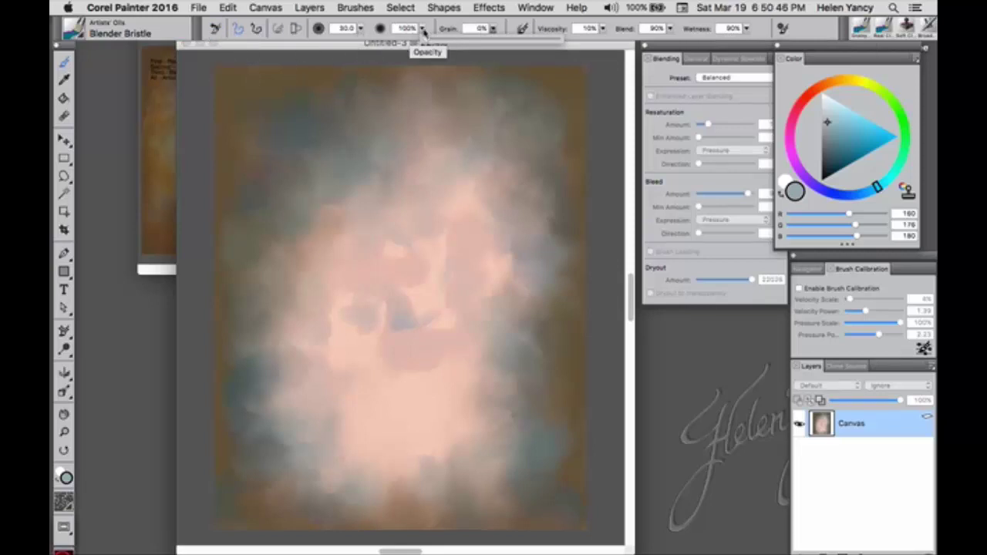
pyautogui.moveTo(360, 29); pyautogui.dragTo(370, 35)
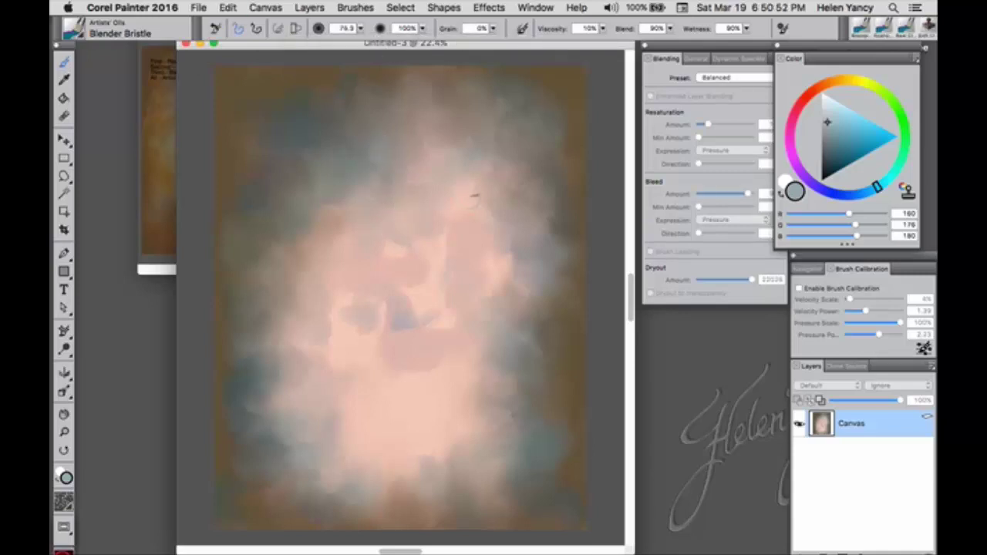
# Sample peach from the painting and dab it into the upper-left pink centre, blending it in
pyautogui.keyDown('alt'); pyautogui.click(447, 210); pyautogui.keyUp('alt')
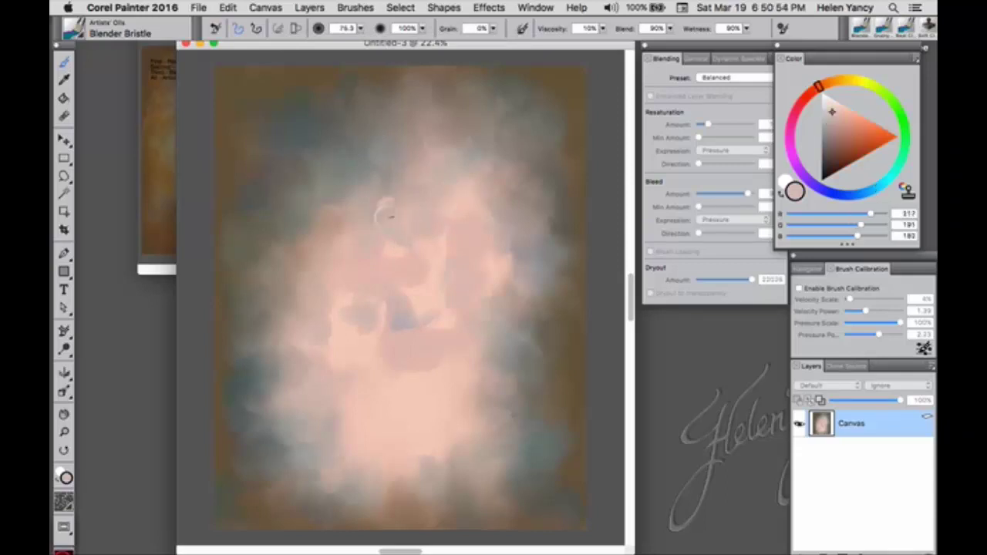
pyautogui.moveTo(360, 209); pyautogui.dragTo(348, 194)
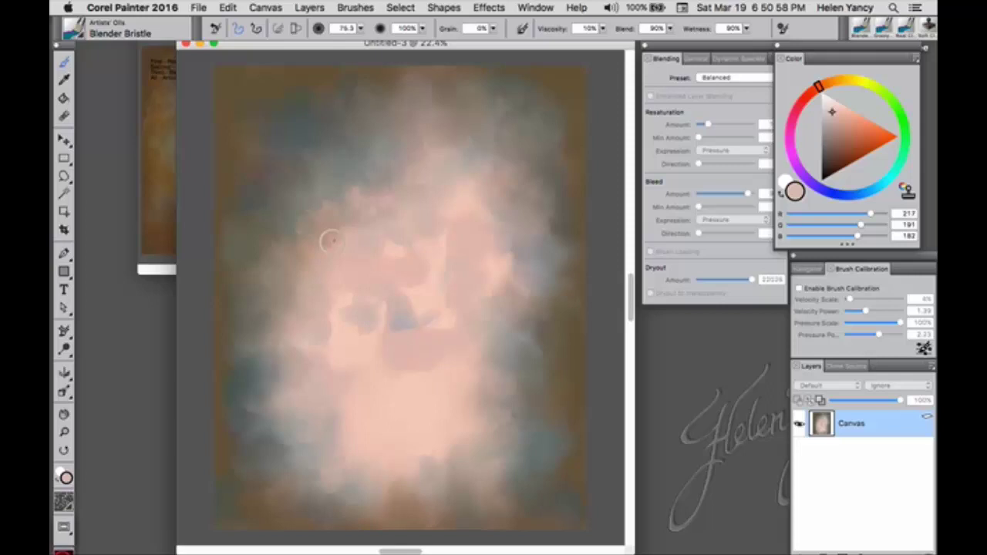
pyautogui.moveTo(342, 217)
pyautogui.mouseDown()
pyautogui.moveTo(318, 216)
pyautogui.moveTo(324, 234)
pyautogui.moveTo(343, 188)
pyautogui.moveTo(364, 200)
pyautogui.moveTo(303, 222)
pyautogui.moveTo(319, 228)
pyautogui.moveTo(316, 202)
pyautogui.moveTo(298, 225)
pyautogui.mouseUp()
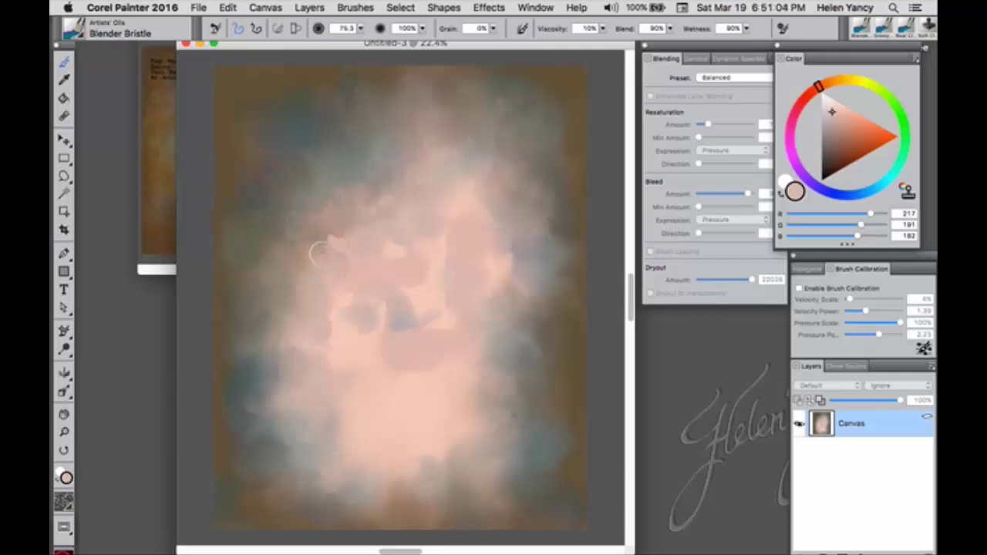
pyautogui.moveTo(311, 245)
pyautogui.mouseDown()
pyautogui.moveTo(300, 222)
pyautogui.moveTo(308, 212)
pyautogui.moveTo(299, 248)
pyautogui.mouseUp()
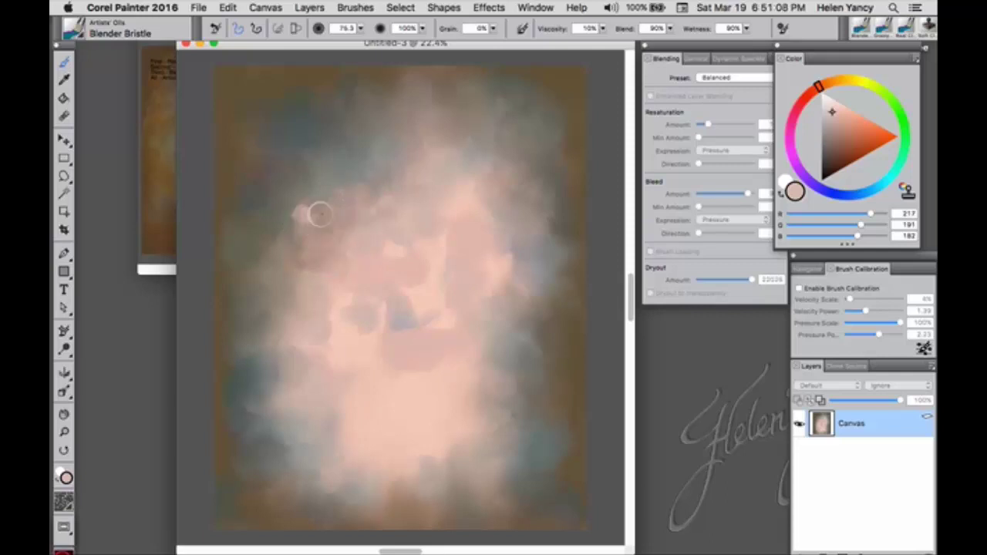
pyautogui.moveTo(320, 214)
pyautogui.mouseDown()
pyautogui.moveTo(293, 251)
pyautogui.moveTo(306, 265)
pyautogui.moveTo(314, 228)
pyautogui.moveTo(303, 202)
pyautogui.moveTo(294, 209)
pyautogui.moveTo(315, 233)
pyautogui.moveTo(333, 199)
pyautogui.moveTo(325, 184)
pyautogui.moveTo(303, 193)
pyautogui.moveTo(293, 182)
pyautogui.moveTo(322, 181)
pyautogui.moveTo(326, 192)
pyautogui.moveTo(299, 175)
pyautogui.moveTo(293, 235)
pyautogui.mouseUp()
pyautogui.moveTo(512, 229)
pyautogui.mouseDown()
pyautogui.moveTo(490, 195)
pyautogui.moveTo(460, 206)
pyautogui.mouseUp()
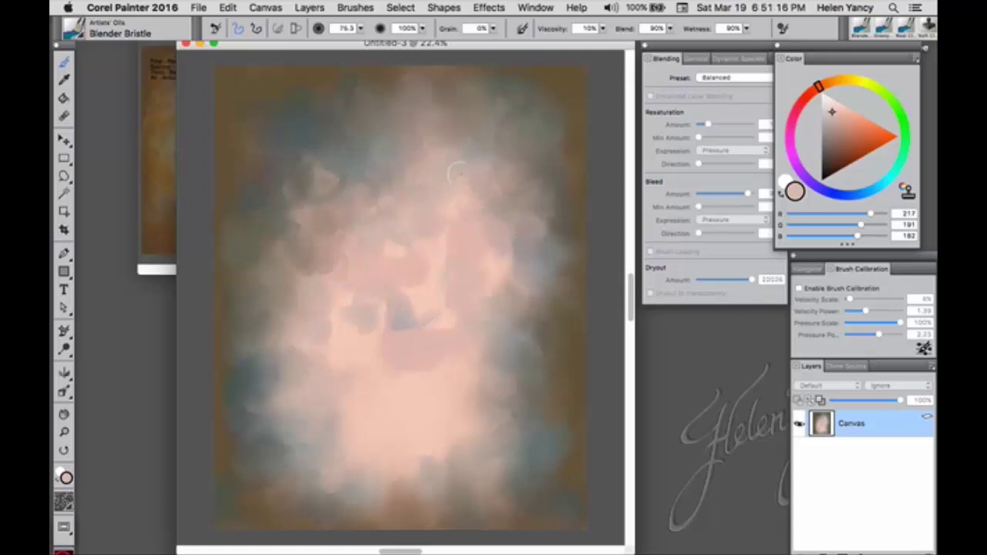
pyautogui.moveTo(355, 183)
pyautogui.mouseDown()
pyautogui.moveTo(319, 193)
pyautogui.moveTo(294, 185)
pyautogui.moveTo(338, 158)
pyautogui.moveTo(290, 180)
pyautogui.moveTo(304, 206)
pyautogui.moveTo(292, 230)
pyautogui.moveTo(276, 228)
pyautogui.moveTo(286, 294)
pyautogui.mouseUp()
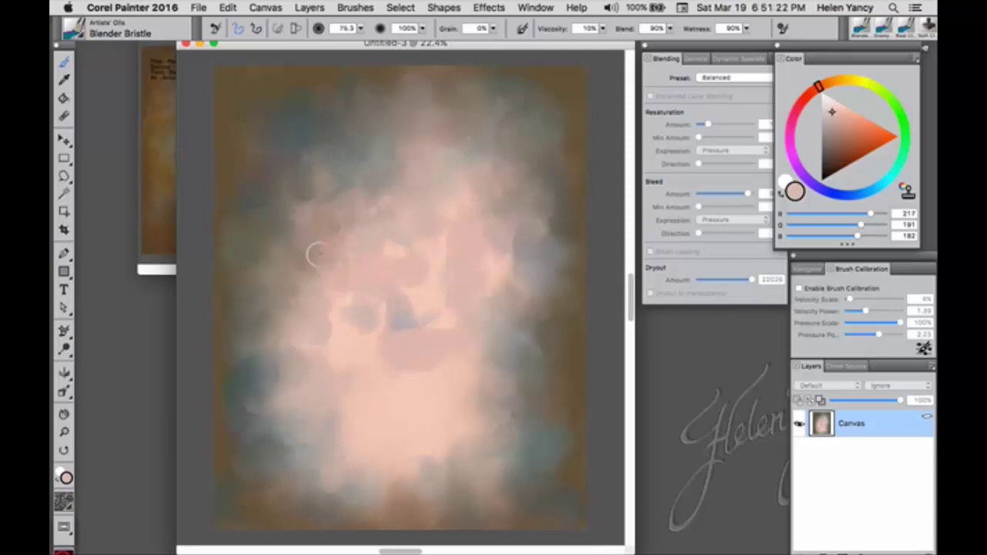
pyautogui.moveTo(345, 222)
pyautogui.mouseDown()
pyautogui.moveTo(315, 189)
pyautogui.moveTo(285, 198)
pyautogui.moveTo(321, 188)
pyautogui.moveTo(319, 158)
pyautogui.moveTo(325, 200)
pyautogui.moveTo(291, 252)
pyautogui.moveTo(312, 273)
pyautogui.mouseUp()
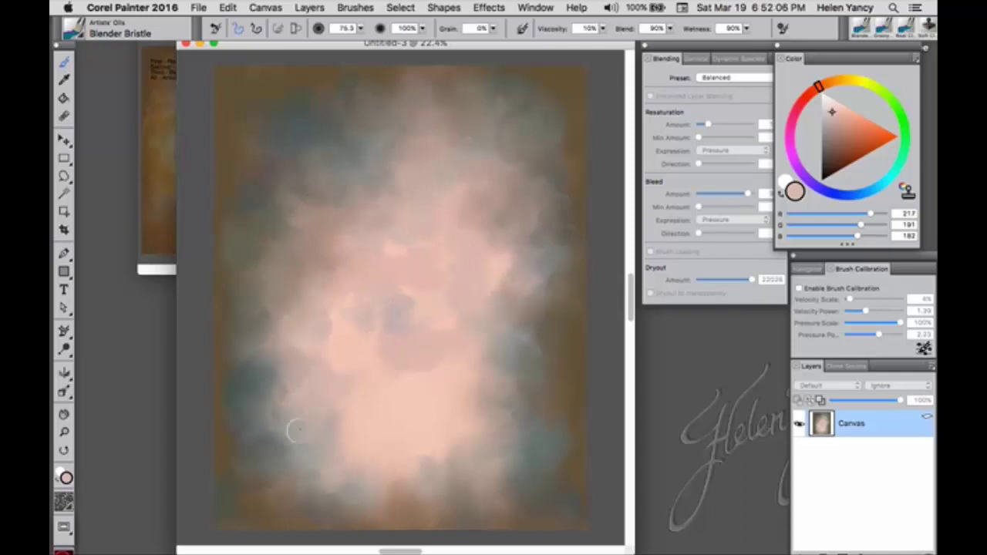
# Soften the lower-left teal patch, then sample a darker grey and stroke it near the right edge
pyautogui.moveTo(266, 373)
pyautogui.mouseDown()
pyautogui.moveTo(284, 434)
pyautogui.moveTo(269, 428)
pyautogui.moveTo(275, 451)
pyautogui.moveTo(313, 435)
pyautogui.moveTo(252, 432)
pyautogui.moveTo(272, 471)
pyautogui.moveTo(235, 441)
pyautogui.moveTo(224, 349)
pyautogui.moveTo(238, 432)
pyautogui.moveTo(283, 437)
pyautogui.moveTo(274, 445)
pyautogui.moveTo(299, 472)
pyautogui.moveTo(235, 499)
pyautogui.moveTo(275, 484)
pyautogui.moveTo(353, 497)
pyautogui.moveTo(255, 499)
pyautogui.moveTo(290, 524)
pyautogui.moveTo(288, 510)
pyautogui.moveTo(351, 493)
pyautogui.moveTo(391, 490)
pyautogui.moveTo(373, 503)
pyautogui.moveTo(320, 506)
pyautogui.moveTo(435, 507)
pyautogui.moveTo(326, 510)
pyautogui.mouseUp()
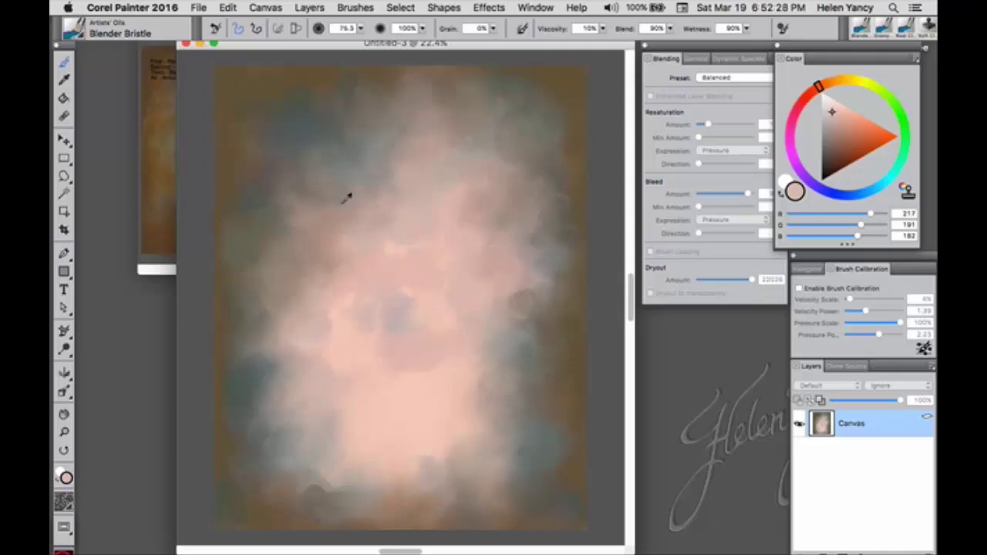
pyautogui.keyDown('alt'); pyautogui.click(343, 190); pyautogui.keyUp('alt')
pyautogui.moveTo(476, 228)
pyautogui.mouseDown()
pyautogui.moveTo(498, 262)
pyautogui.moveTo(493, 290)
pyautogui.moveTo(520, 274)
pyautogui.moveTo(505, 253)
pyautogui.moveTo(516, 235)
pyautogui.moveTo(501, 220)
pyautogui.moveTo(471, 226)
pyautogui.moveTo(484, 244)
pyautogui.moveTo(518, 250)
pyautogui.moveTo(528, 286)
pyautogui.moveTo(508, 293)
pyautogui.moveTo(481, 282)
pyautogui.moveTo(499, 229)
pyautogui.moveTo(495, 204)
pyautogui.moveTo(439, 223)
pyautogui.moveTo(494, 197)
pyautogui.moveTo(486, 159)
pyautogui.moveTo(495, 240)
pyautogui.moveTo(519, 296)
pyautogui.moveTo(502, 336)
pyautogui.moveTo(534, 315)
pyautogui.moveTo(542, 211)
pyautogui.moveTo(530, 172)
pyautogui.moveTo(474, 173)
pyautogui.moveTo(459, 140)
pyautogui.moveTo(519, 216)
pyautogui.moveTo(434, 204)
pyautogui.moveTo(507, 309)
pyautogui.moveTo(525, 300)
pyautogui.moveTo(521, 325)
pyautogui.moveTo(494, 322)
pyautogui.moveTo(559, 312)
pyautogui.moveTo(587, 260)
pyautogui.moveTo(557, 182)
pyautogui.moveTo(537, 207)
pyautogui.moveTo(563, 240)
pyautogui.moveTo(521, 265)
pyautogui.moveTo(529, 166)
pyautogui.moveTo(465, 157)
pyautogui.moveTo(462, 203)
pyautogui.moveTo(485, 232)
pyautogui.moveTo(508, 319)
pyautogui.moveTo(455, 191)
pyautogui.moveTo(422, 55)
pyautogui.moveTo(560, 98)
pyautogui.moveTo(610, 163)
pyautogui.moveTo(575, 353)
pyautogui.moveTo(596, 321)
pyautogui.moveTo(429, 433)
pyautogui.mouseUp()
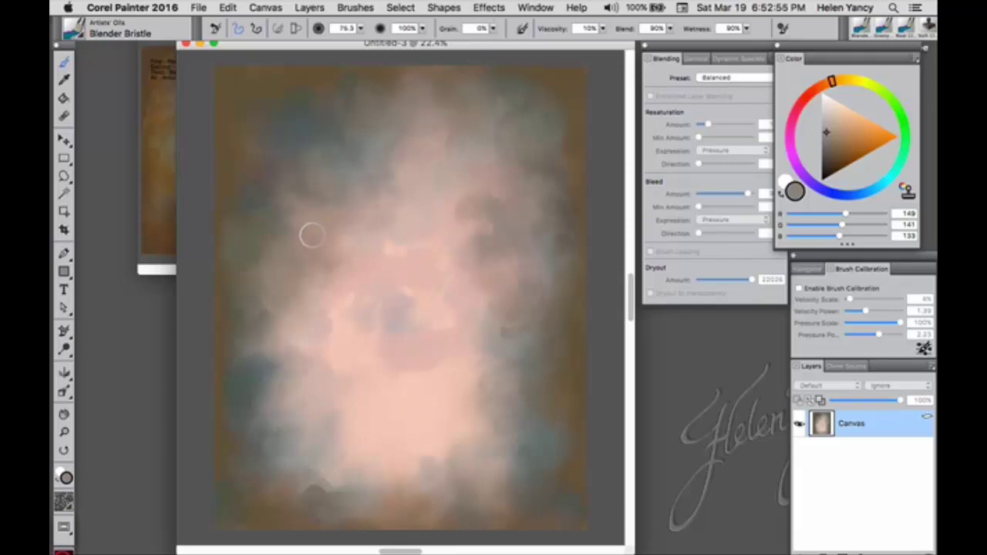
# Save As, replacing Untitled-3 with Bkgd 1_000 to create Bkgd 1_000.psd in Bkgd Demo
pyautogui.press('super+shift+s')
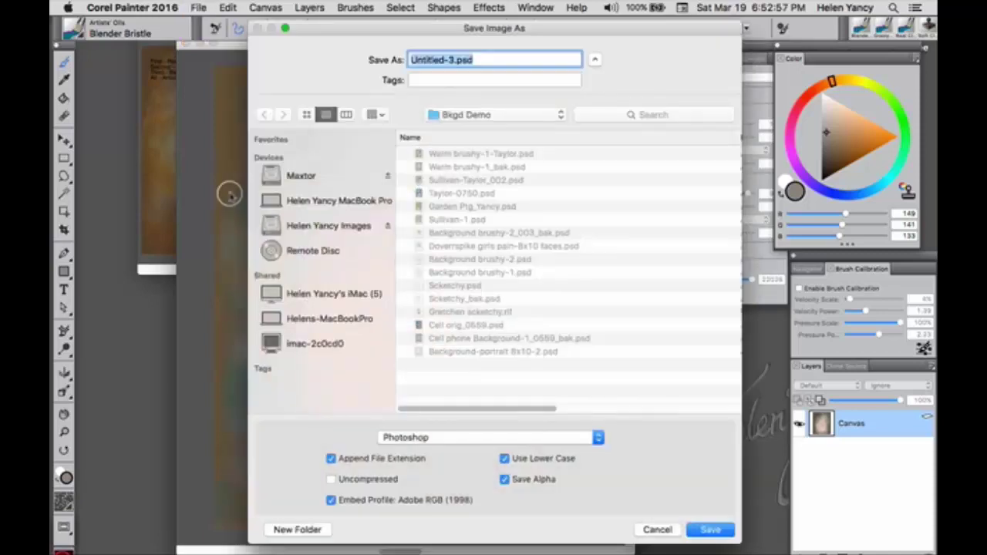
pyautogui.click(452, 62)
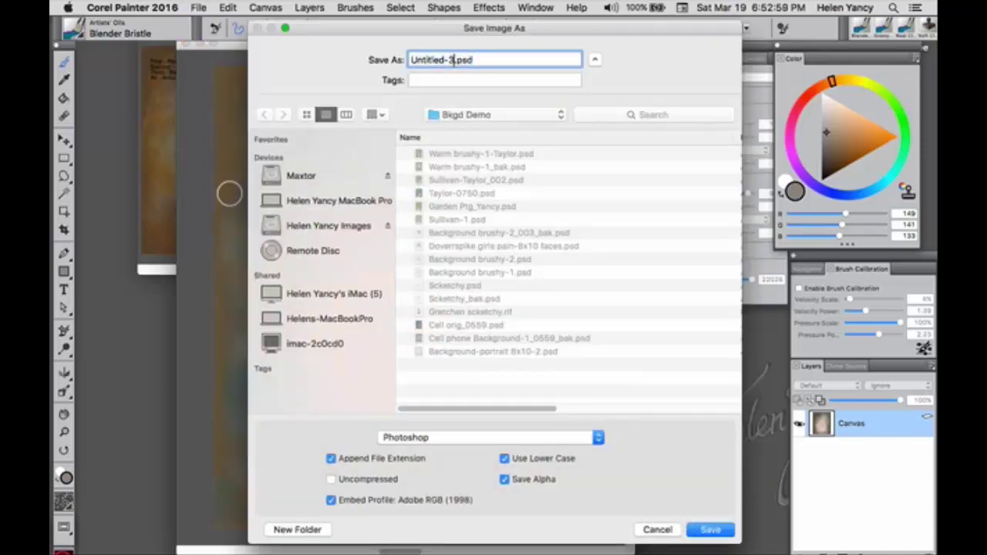
pyautogui.moveTo(453, 62); pyautogui.dragTo(396, 60)
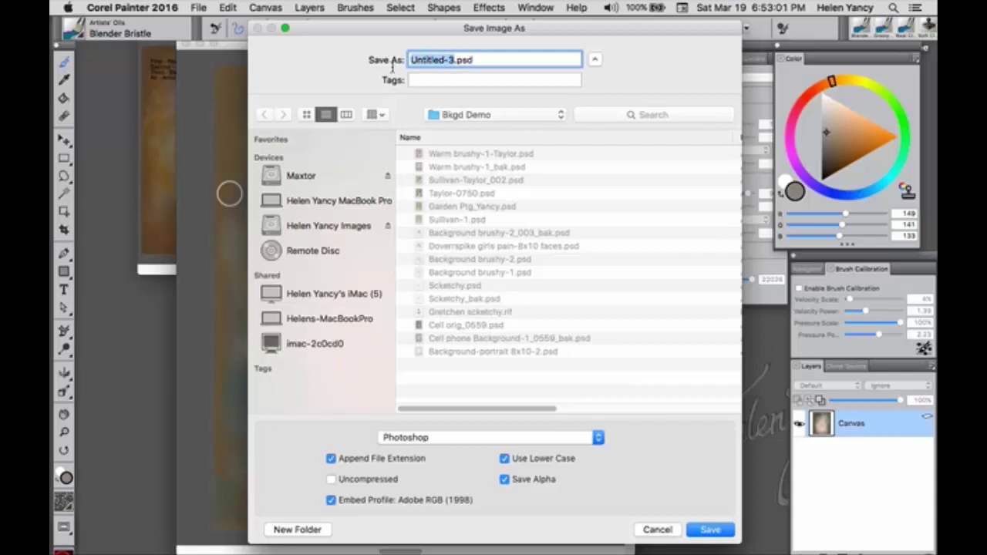
pyautogui.write('B')
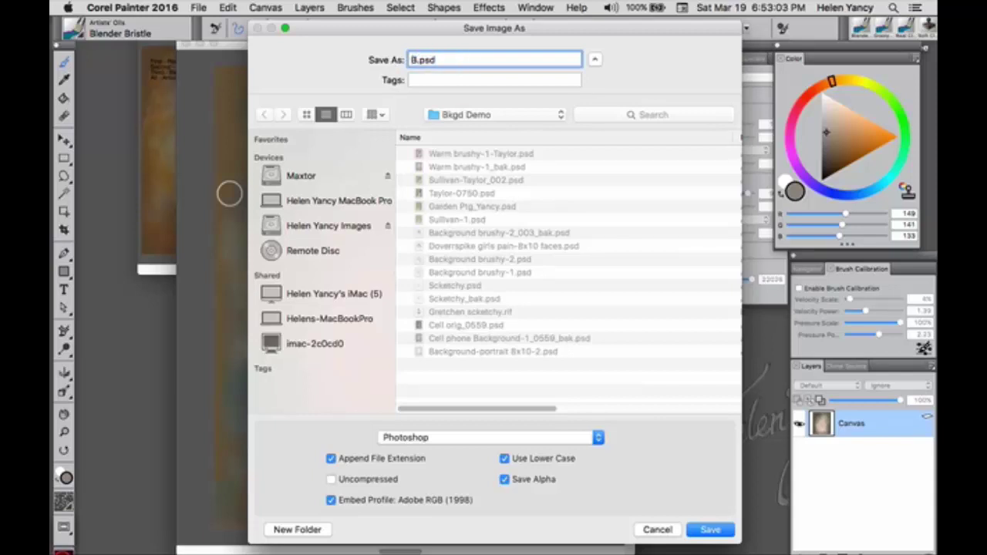
pyautogui.write('kgd 1_000')
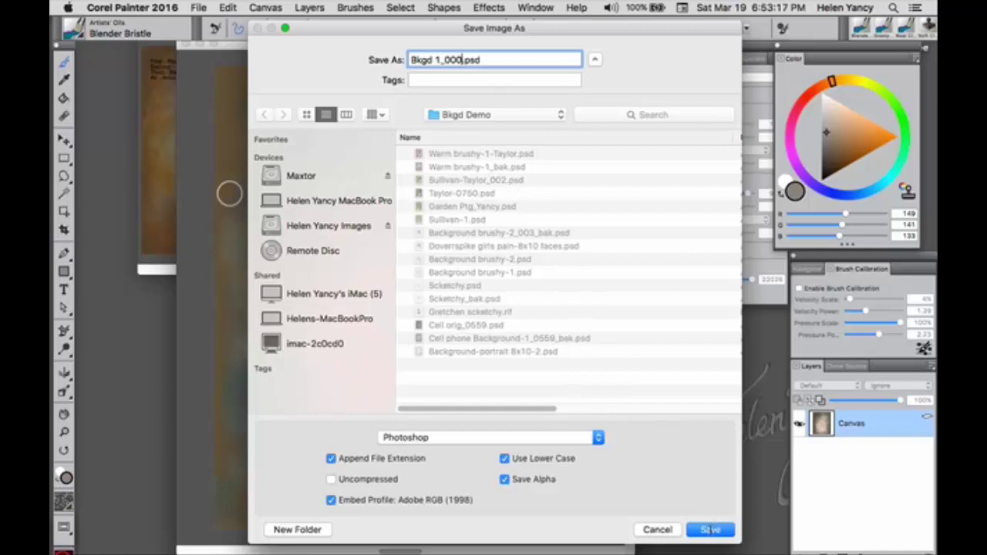
pyautogui.click(708, 528)
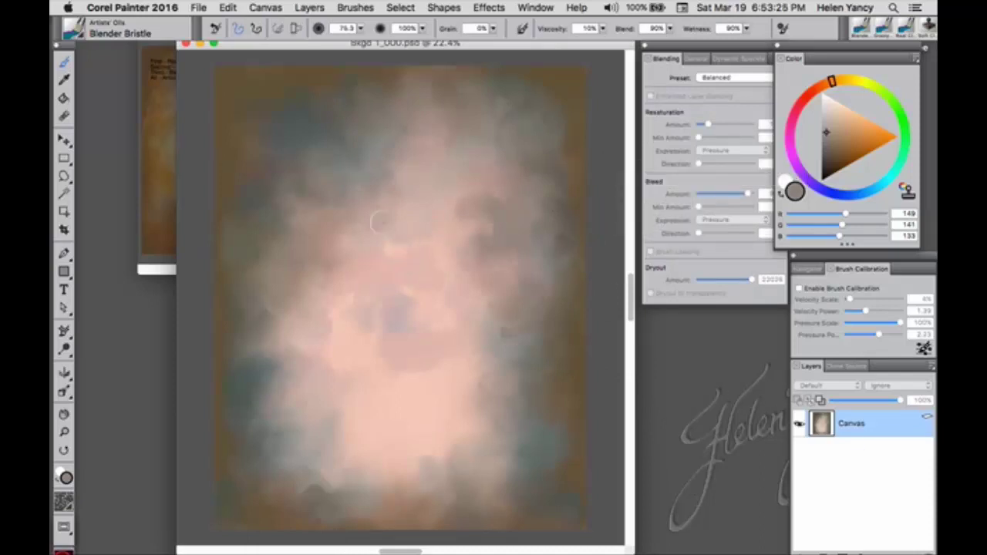
# Apply Adjust Colors with Saturation -139%, Value 6% and Hue Shift -3% to grey the background
pyautogui.click(489, 9)
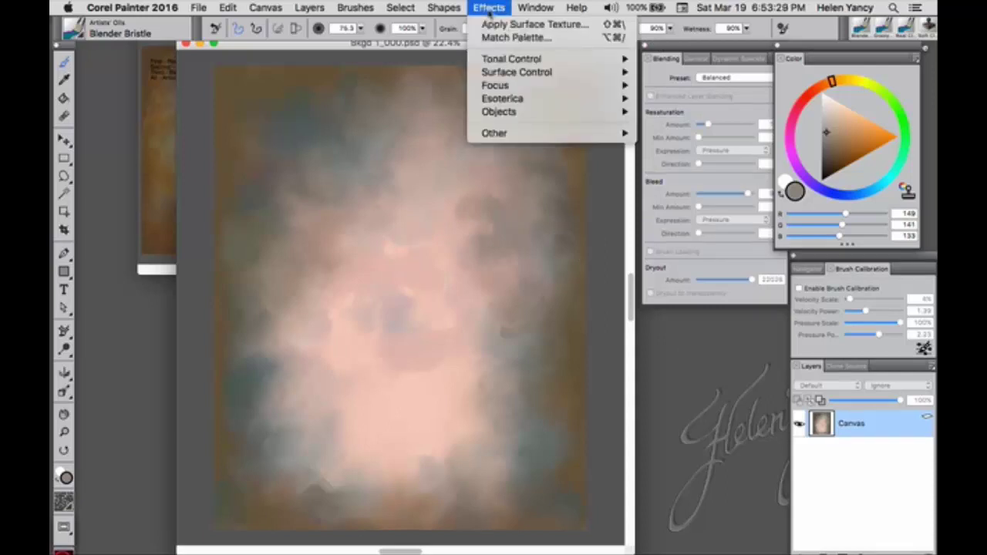
pyautogui.moveTo(501, 61)
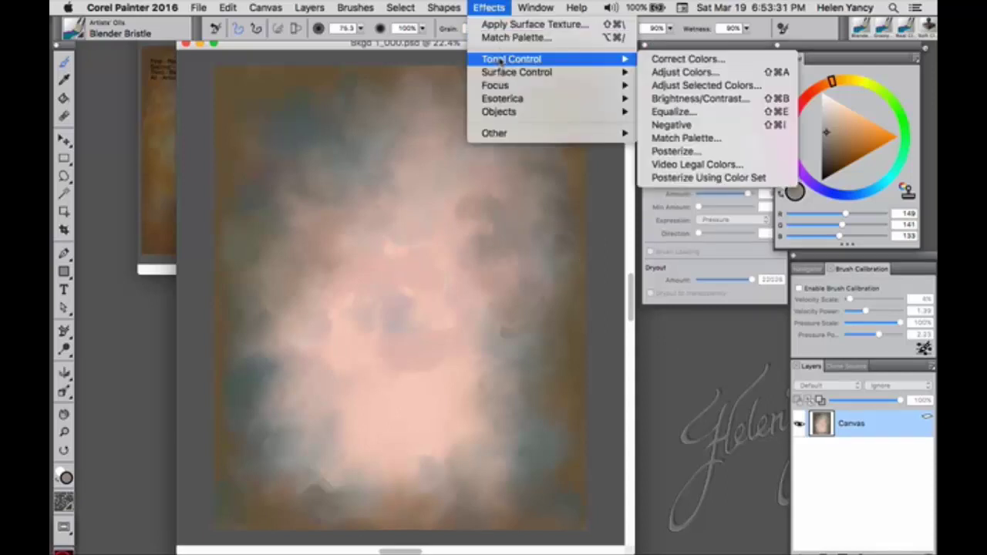
pyautogui.click(701, 74)
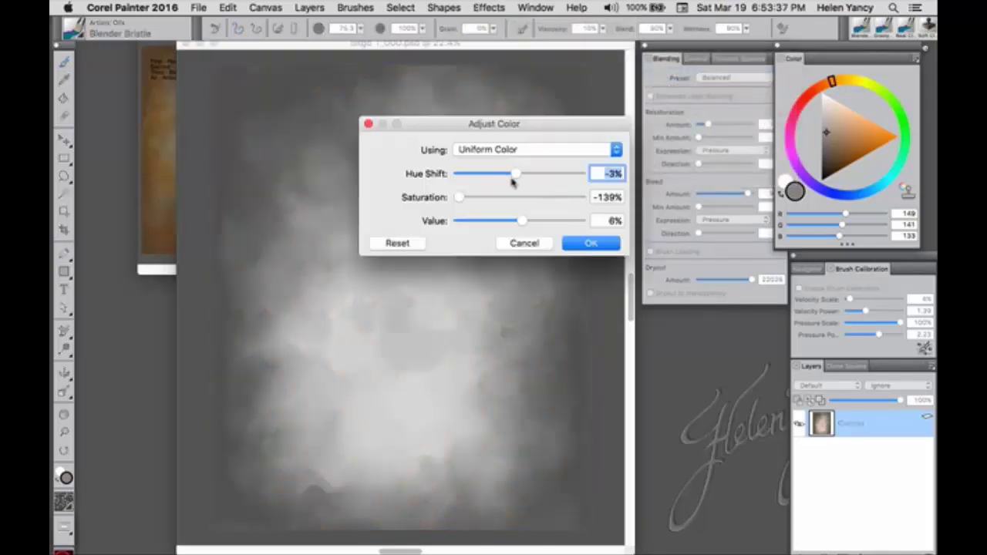
pyautogui.moveTo(541, 129); pyautogui.dragTo(233, 207)
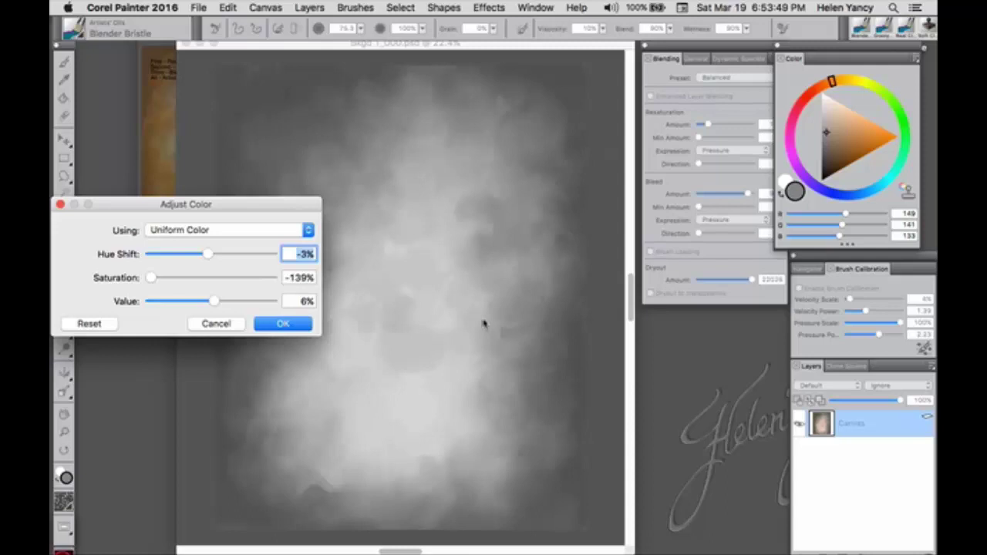
pyautogui.moveTo(293, 206); pyautogui.dragTo(760, 271)
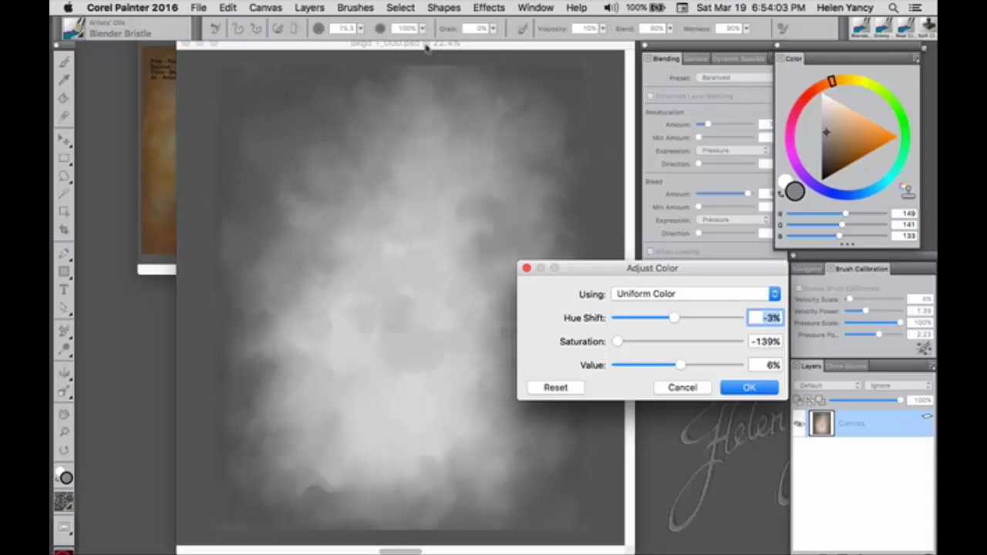
pyautogui.moveTo(726, 268); pyautogui.dragTo(669, 250)
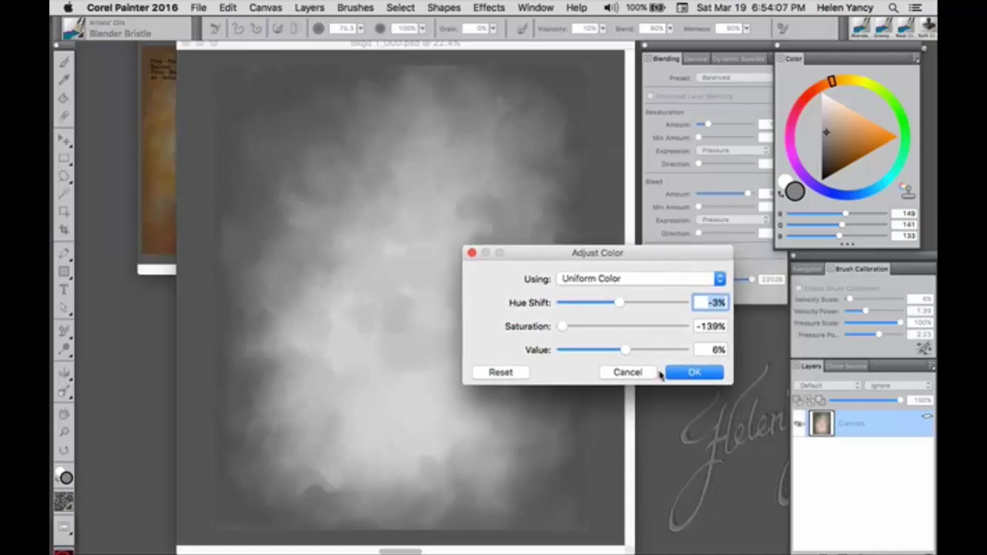
pyautogui.click(693, 372)
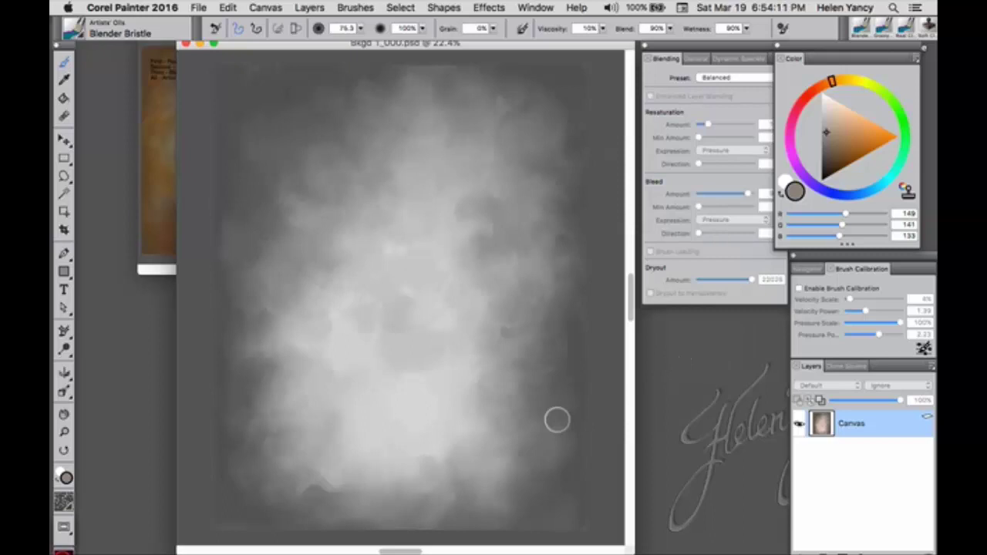
# Iterative-save the grey version as Bkgd 1_001.psd, then undo the desaturation
pyautogui.press('super+alt+s')
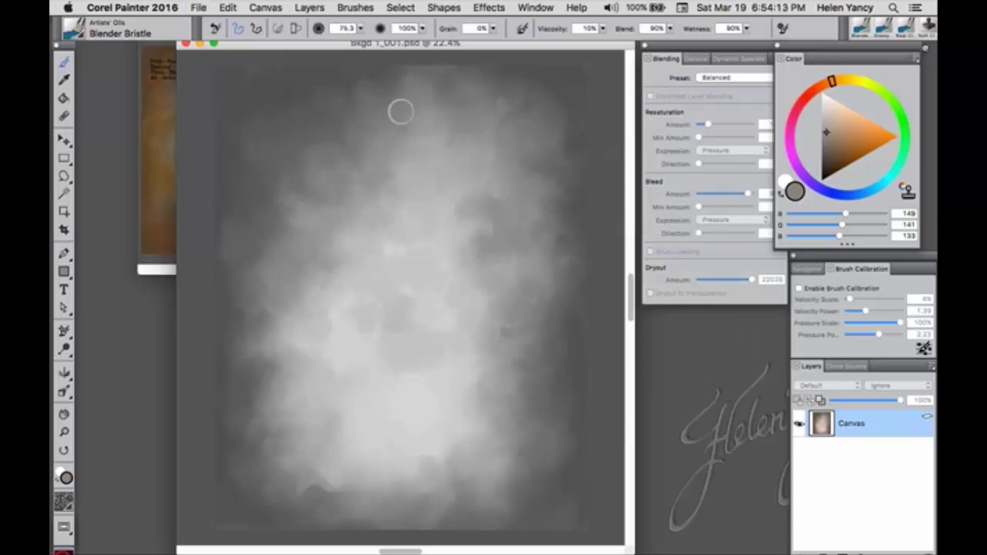
pyautogui.moveTo(502, 44); pyautogui.dragTo(496, 65)
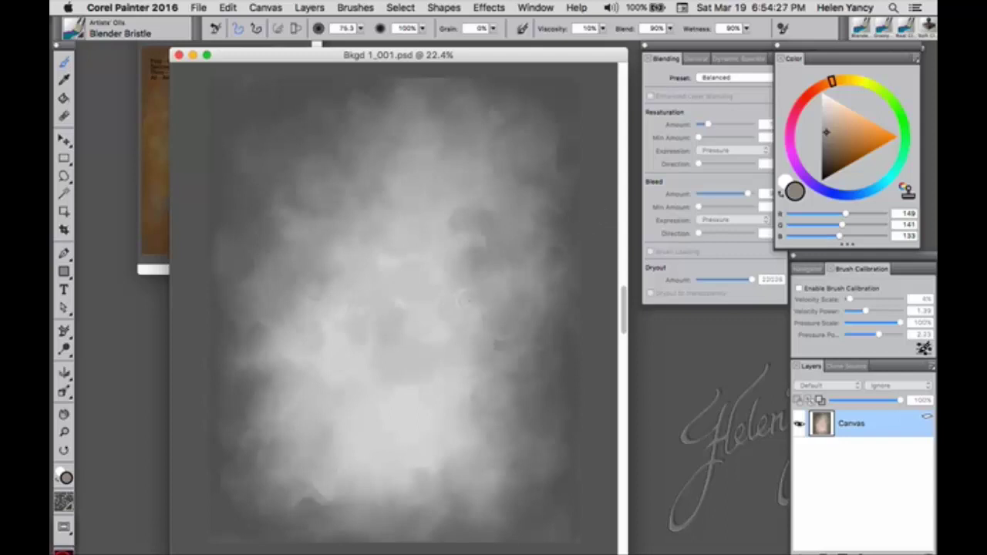
pyautogui.press('super+z')
# Open Adjust Selected Colors and sample the painting's beige tone as the target colour
pyautogui.click(490, 8)
pyautogui.moveTo(502, 57)
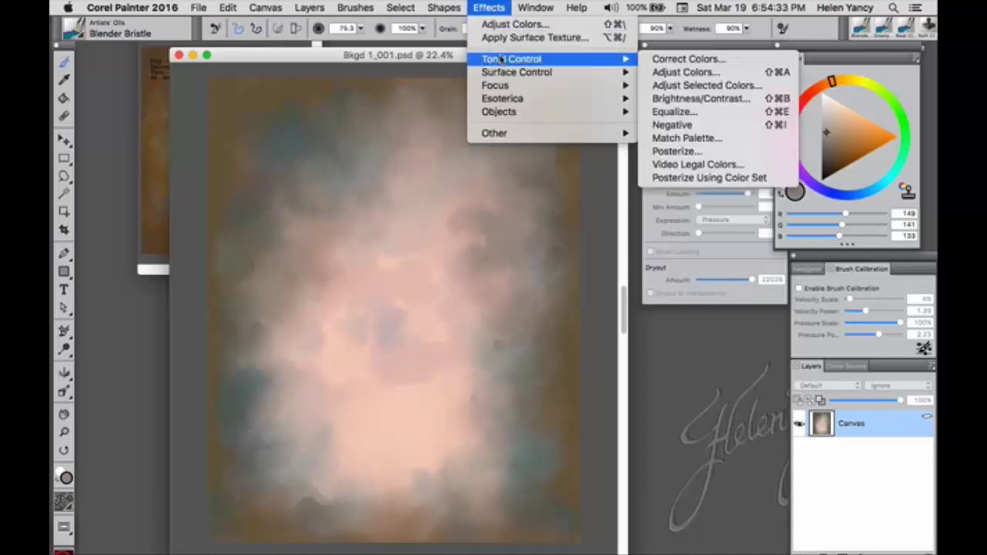
pyautogui.click(701, 86)
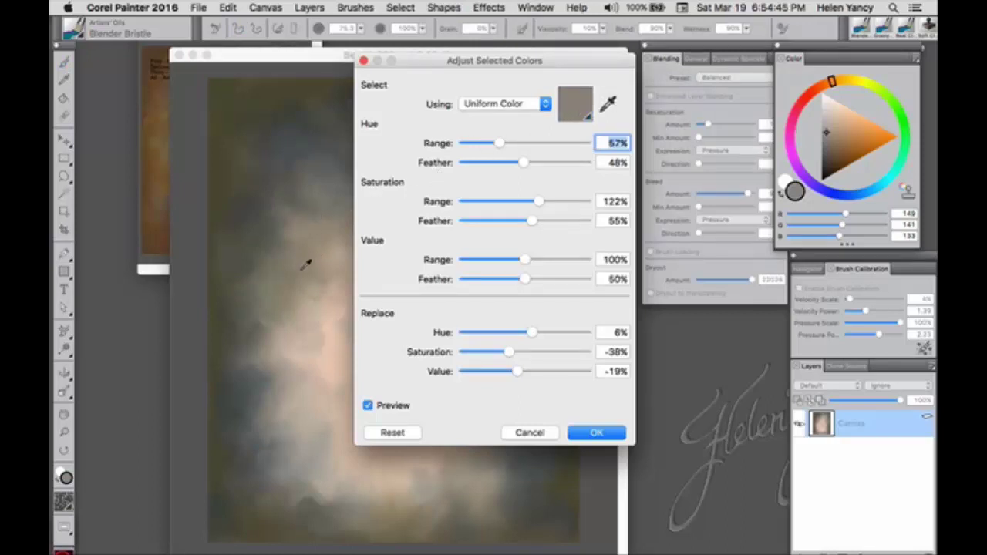
pyautogui.click(336, 322)
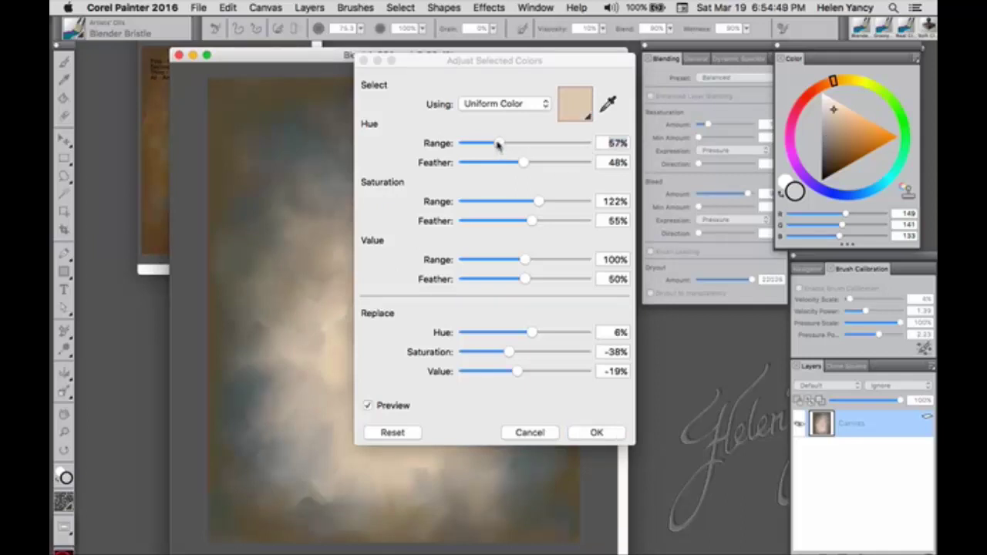
# Set hue range about 54%, saturation feather 61%, value range 69% and replacement hue 15%
pyautogui.click(544, 61)
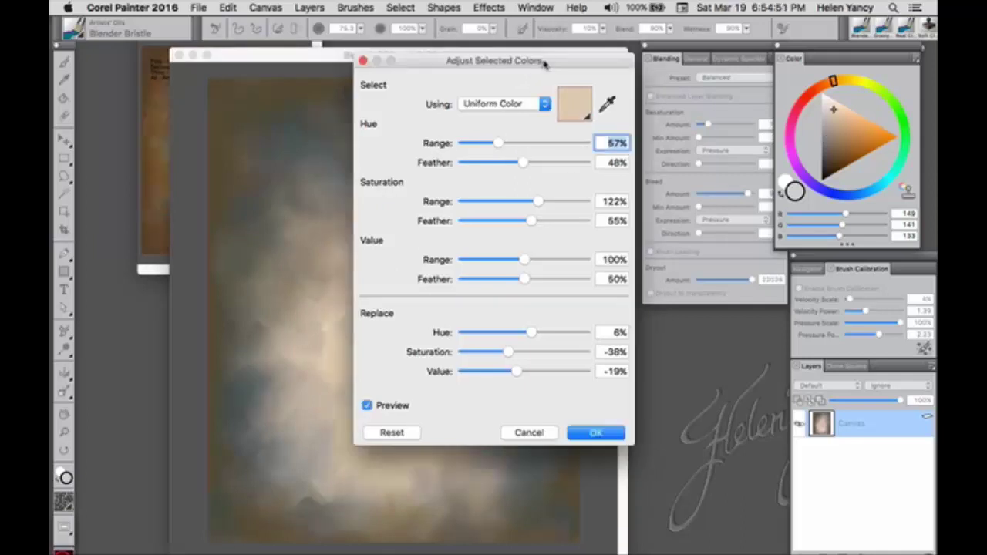
pyautogui.moveTo(543, 61); pyautogui.dragTo(762, 61)
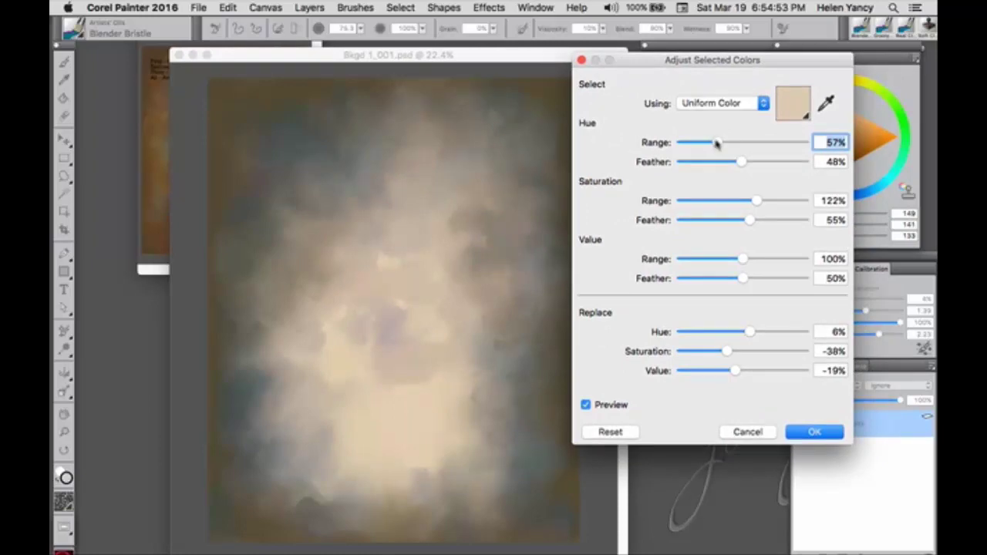
pyautogui.moveTo(715, 143); pyautogui.dragTo(749, 145)
pyautogui.moveTo(751, 143)
pyautogui.mouseDown()
pyautogui.moveTo(717, 144)
pyautogui.moveTo(757, 162)
pyautogui.mouseUp()
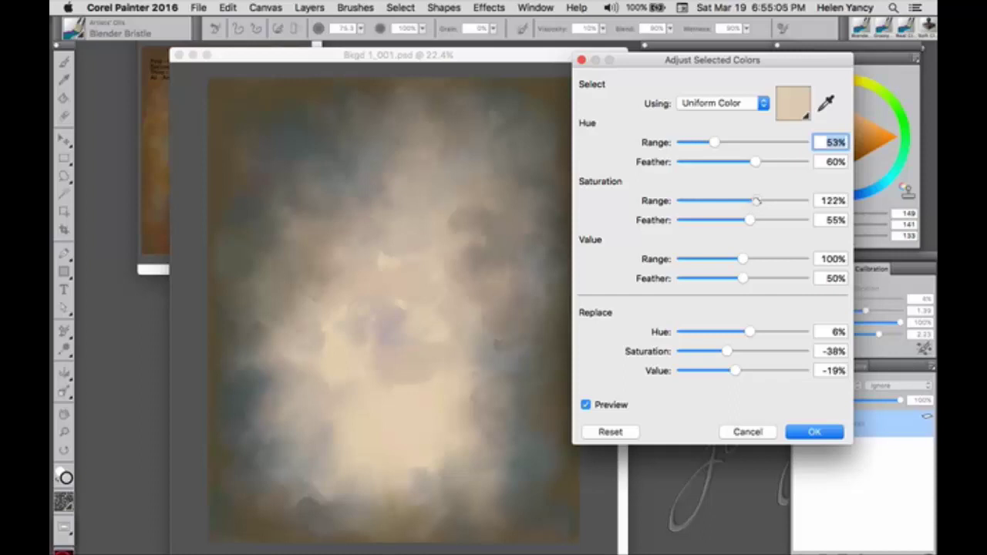
pyautogui.moveTo(750, 220); pyautogui.dragTo(757, 220)
pyautogui.moveTo(741, 259); pyautogui.dragTo(734, 283)
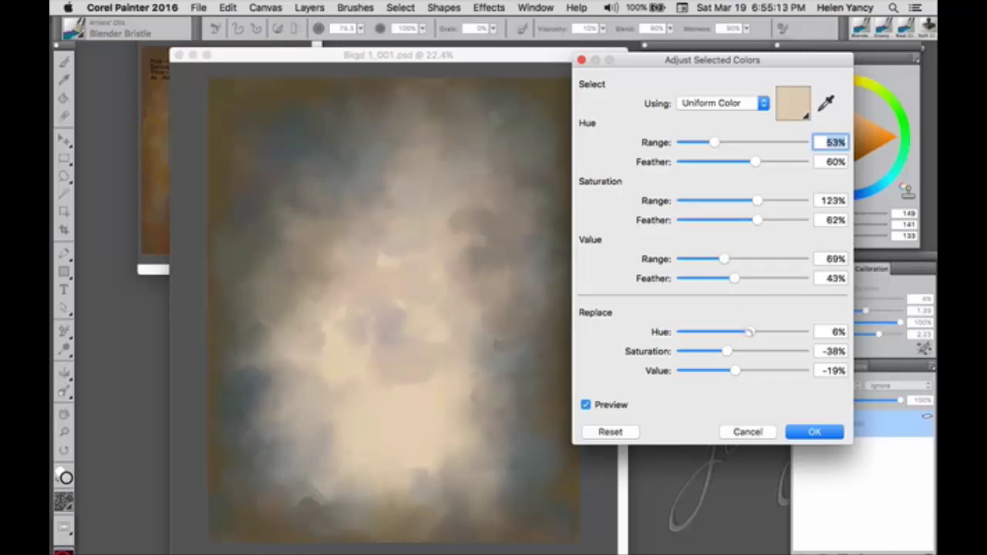
pyautogui.moveTo(748, 332); pyautogui.dragTo(772, 331)
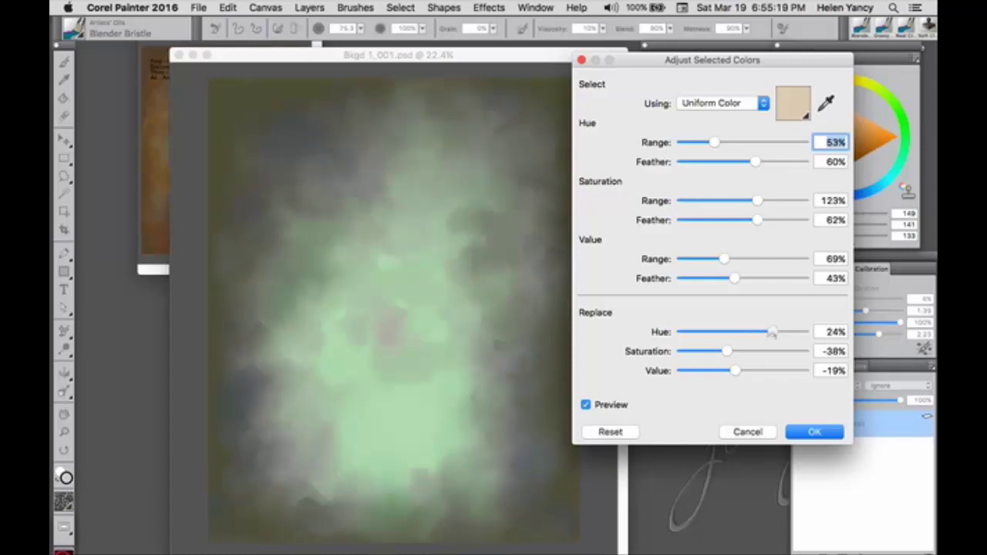
# Set replacement hue -2%, saturation -72% and value -81% for a dusky rose-pink centre
pyautogui.moveTo(770, 332); pyautogui.dragTo(741, 334)
pyautogui.moveTo(739, 332)
pyautogui.mouseDown()
pyautogui.moveTo(728, 331)
pyautogui.moveTo(739, 331)
pyautogui.mouseUp()
pyautogui.moveTo(729, 351); pyautogui.dragTo(707, 371)
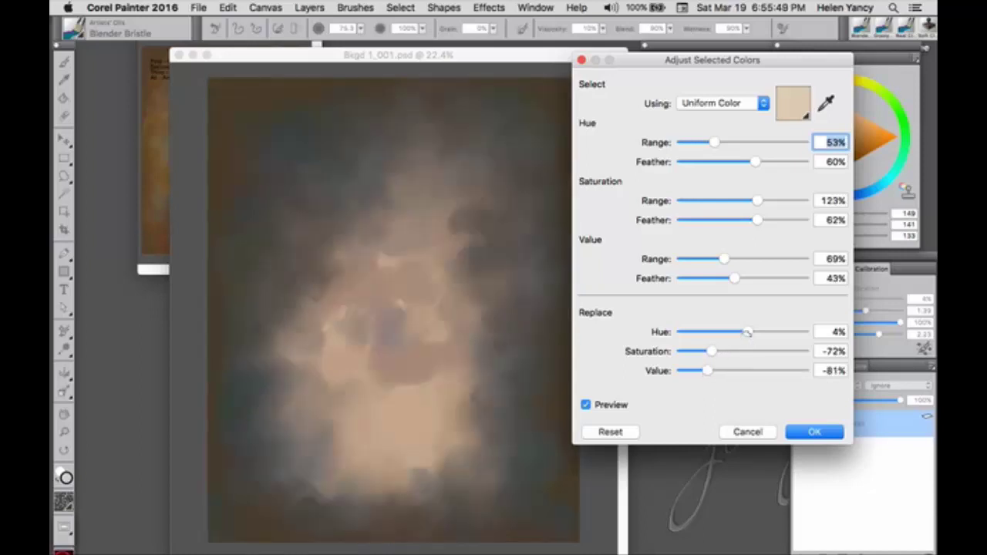
pyautogui.moveTo(746, 331)
pyautogui.mouseDown()
pyautogui.moveTo(757, 332)
pyautogui.moveTo(744, 333)
pyautogui.mouseUp()
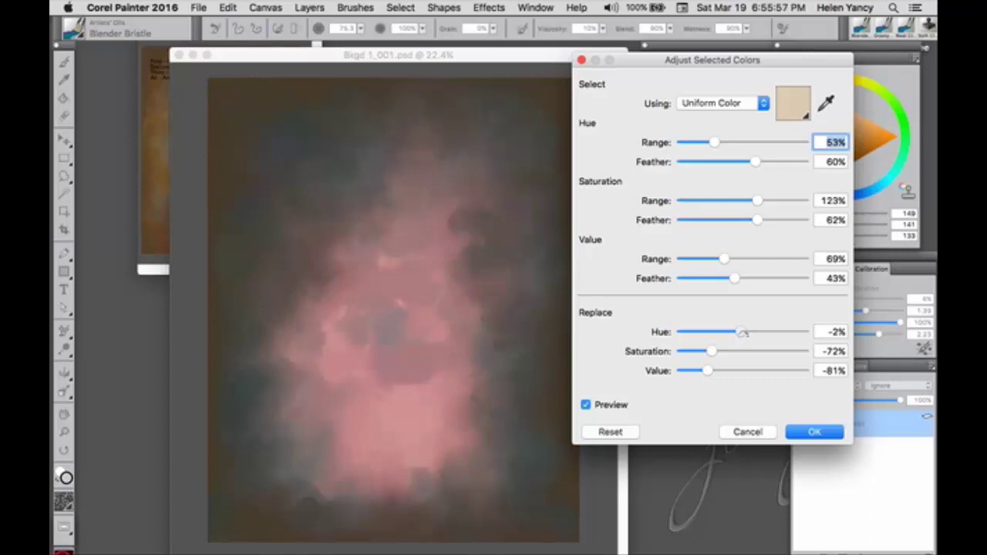
# Base the selection on Paper, darken and pink-shift the replacement, apply it, and inspect close up
pyautogui.click(746, 103)
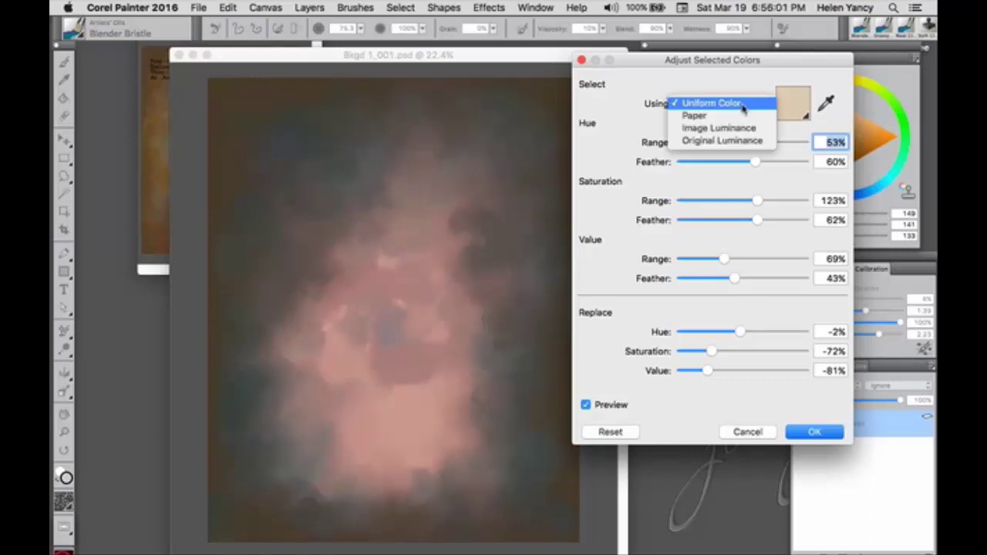
pyautogui.click(742, 115)
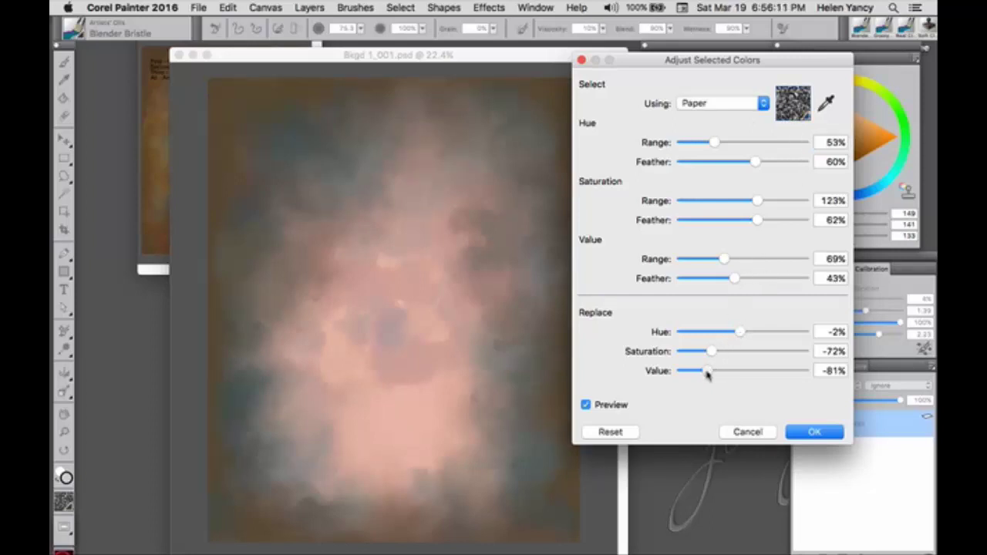
pyautogui.moveTo(708, 370); pyautogui.dragTo(700, 374)
pyautogui.moveTo(739, 332); pyautogui.dragTo(715, 351)
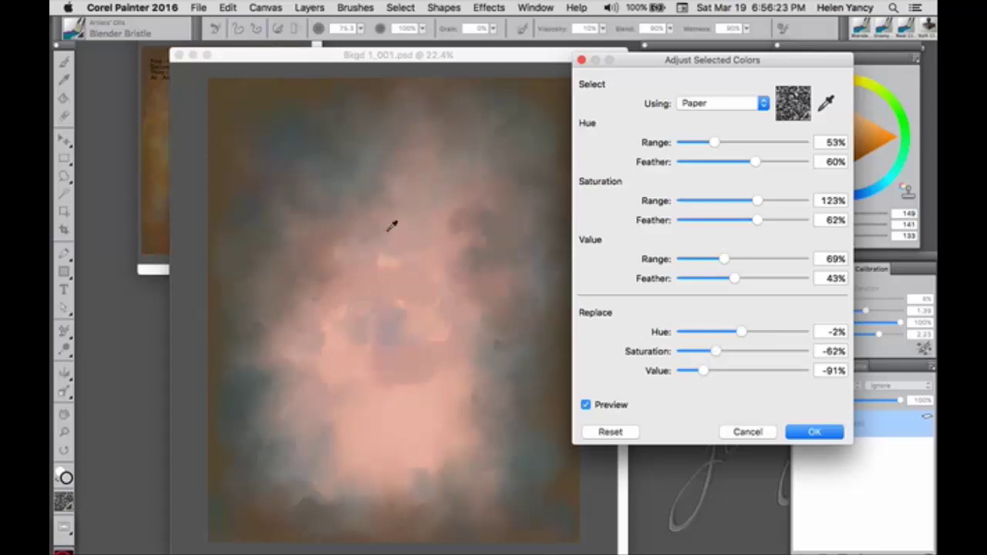
pyautogui.click(460, 73)
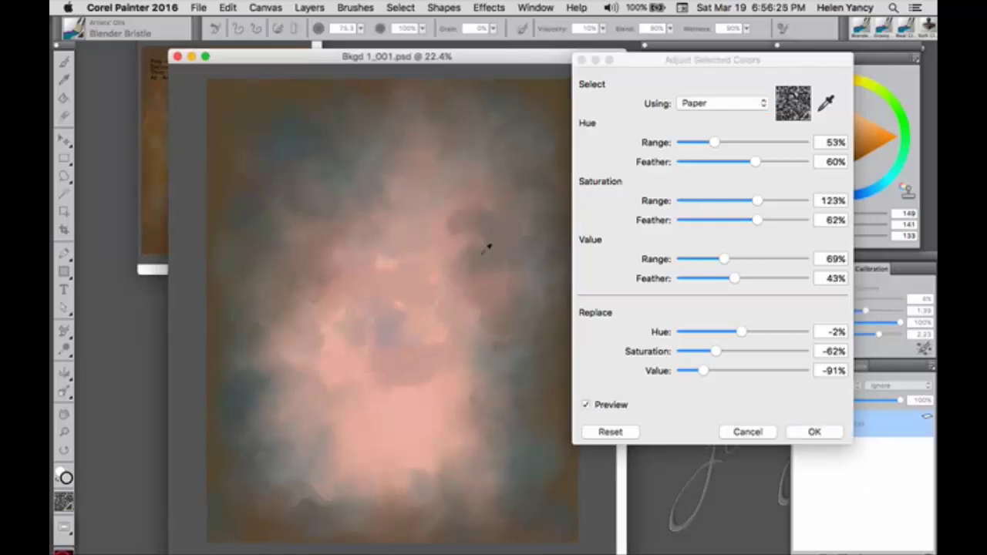
pyautogui.click(814, 431)
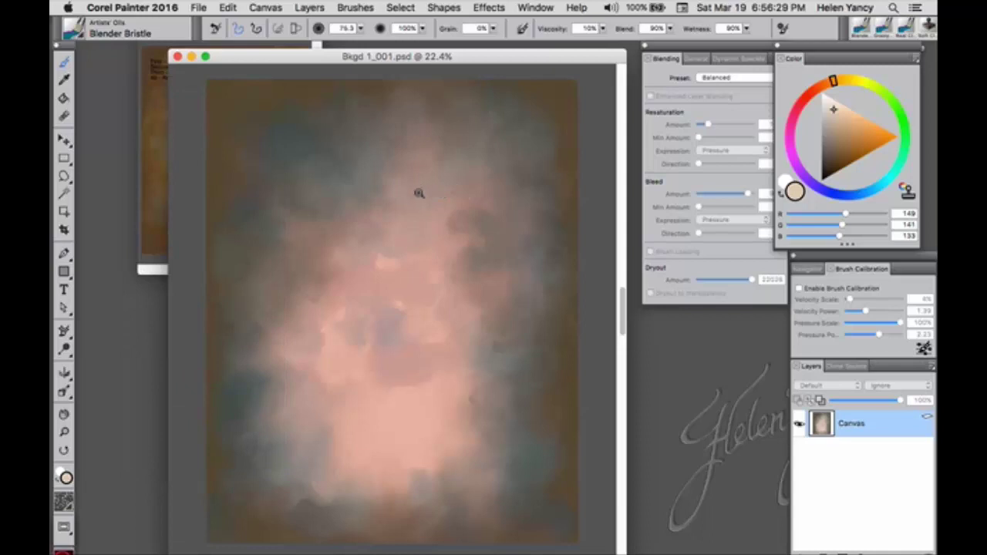
pyautogui.moveTo(418, 193); pyautogui.dragTo(470, 262)
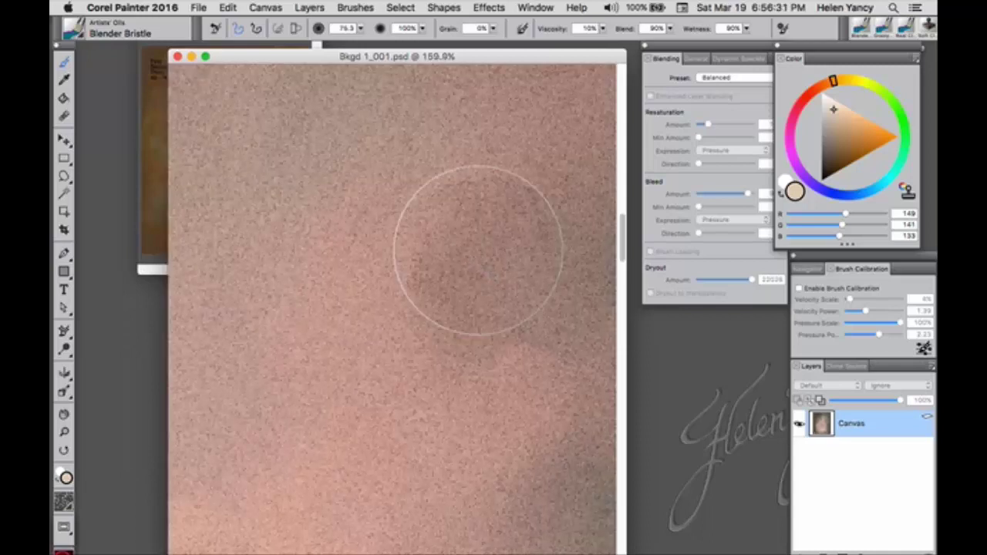
pyautogui.press('super+0')
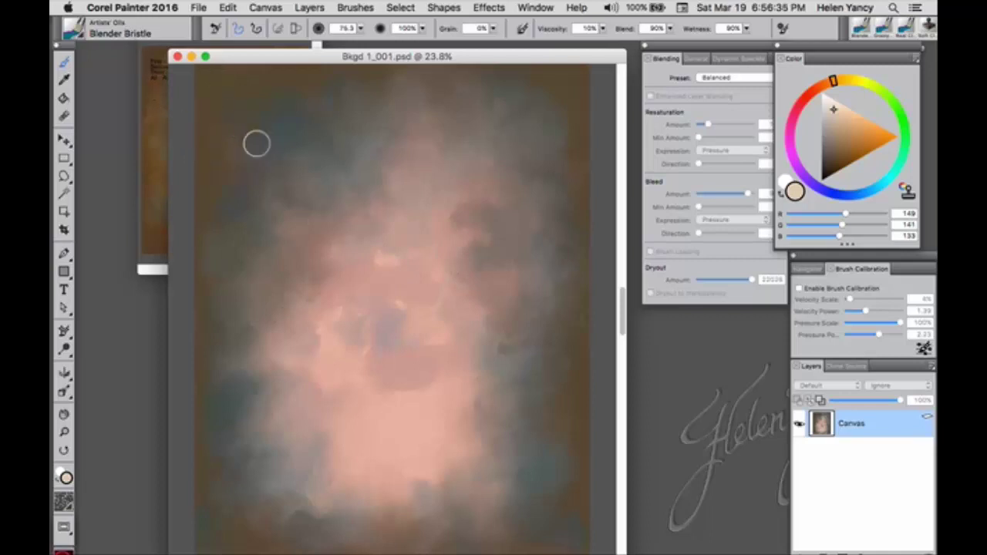
# Fade the colour adjustment to 56% and iteratively save the painting as Bkgd 1_002.psd
pyautogui.click(199, 8)
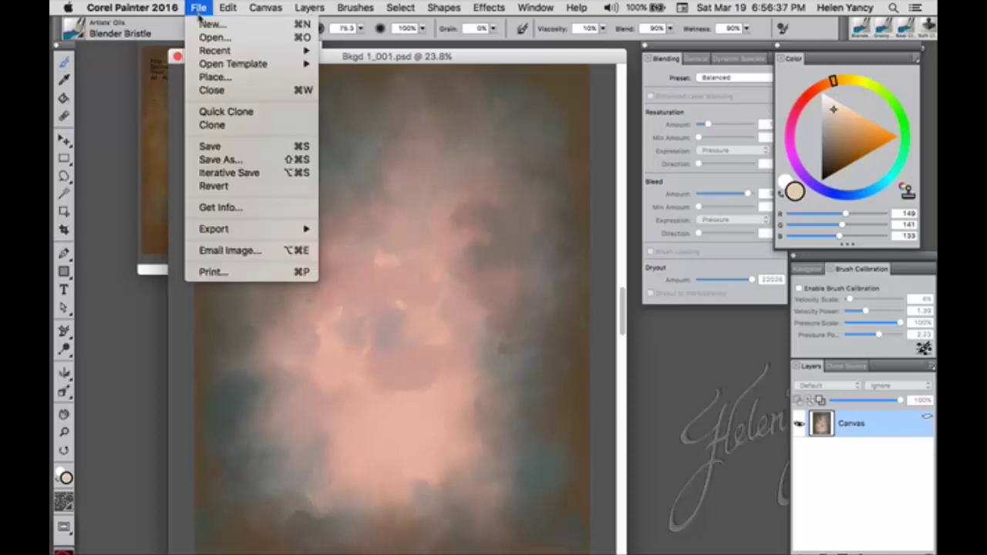
pyautogui.moveTo(224, 9)
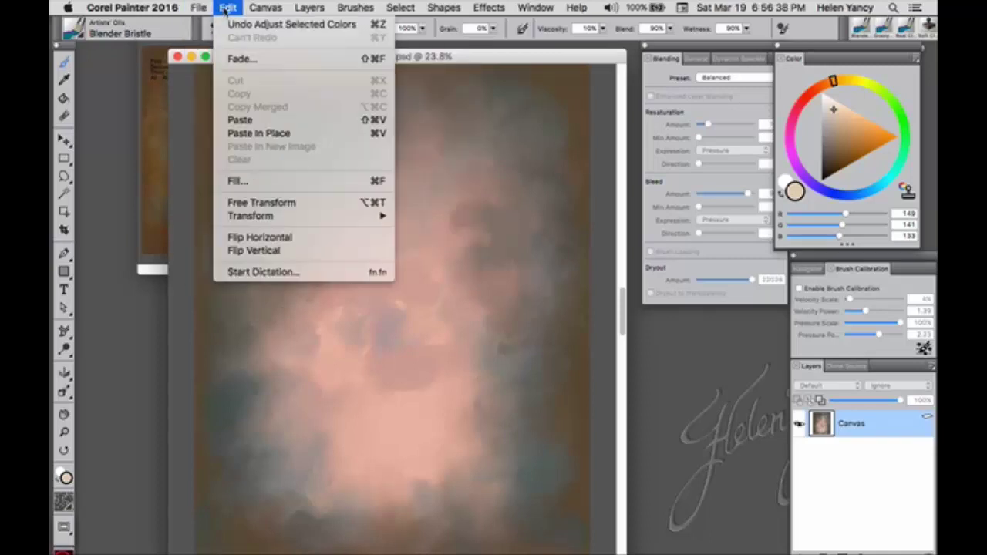
pyautogui.click(239, 58)
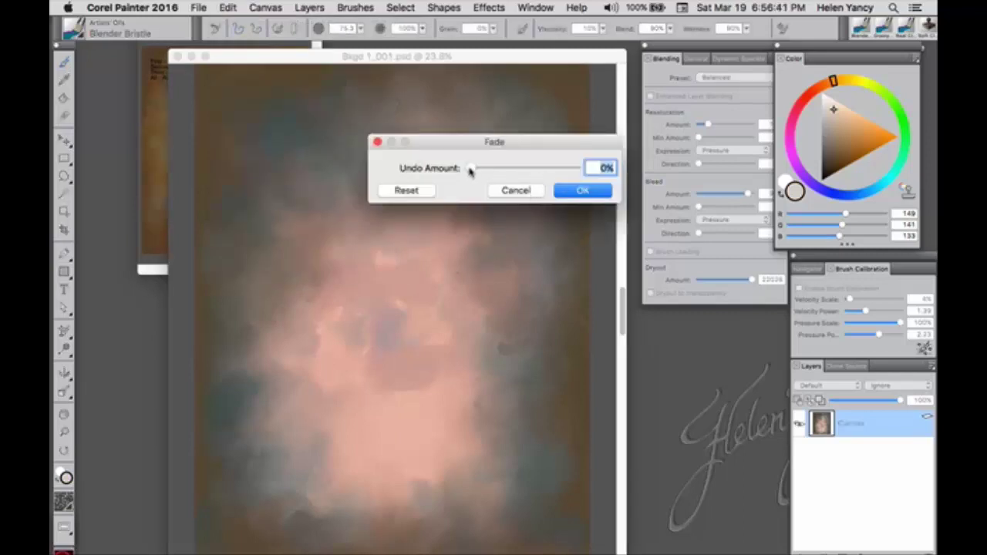
pyautogui.moveTo(468, 170); pyautogui.dragTo(531, 168)
pyautogui.click(582, 190)
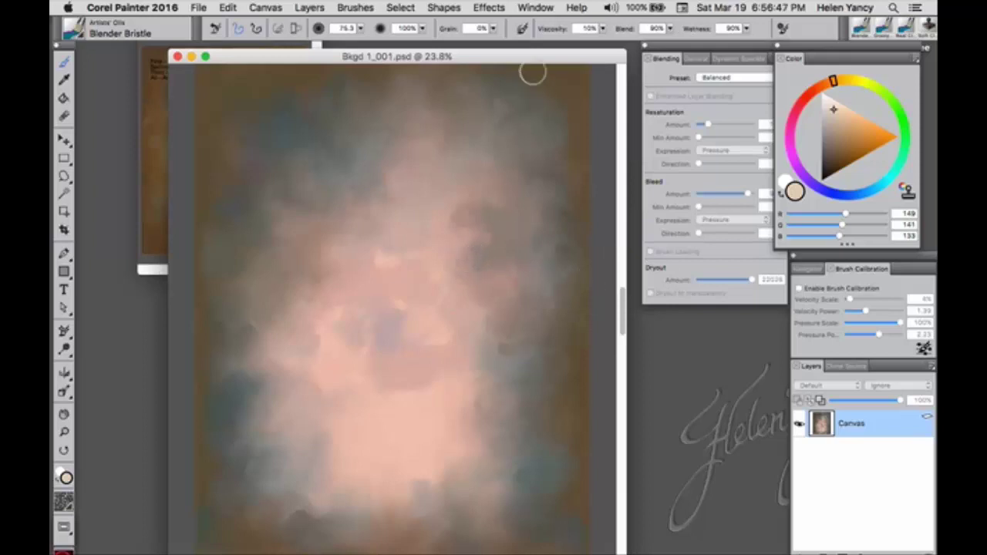
pyautogui.moveTo(532, 62); pyautogui.dragTo(529, 56)
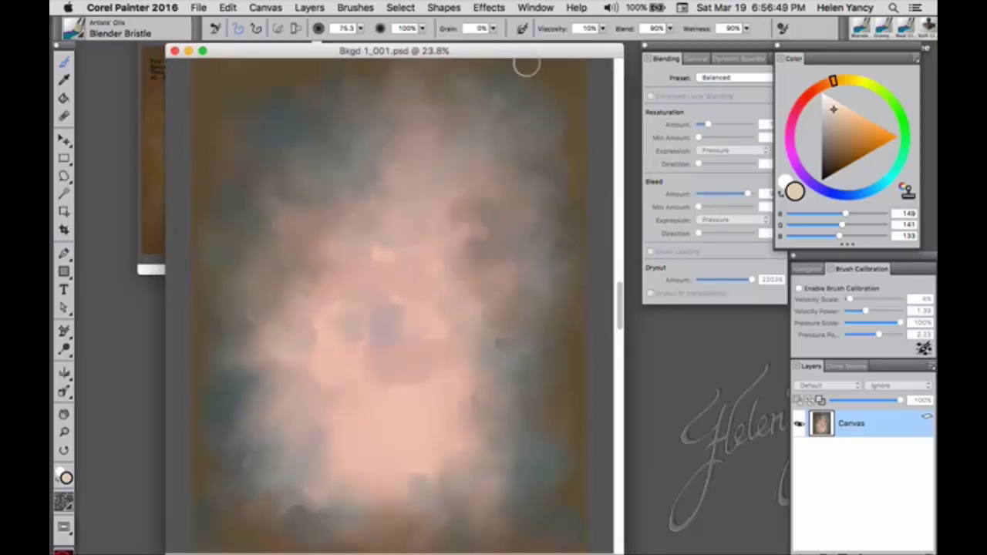
pyautogui.press('super+alt+s')
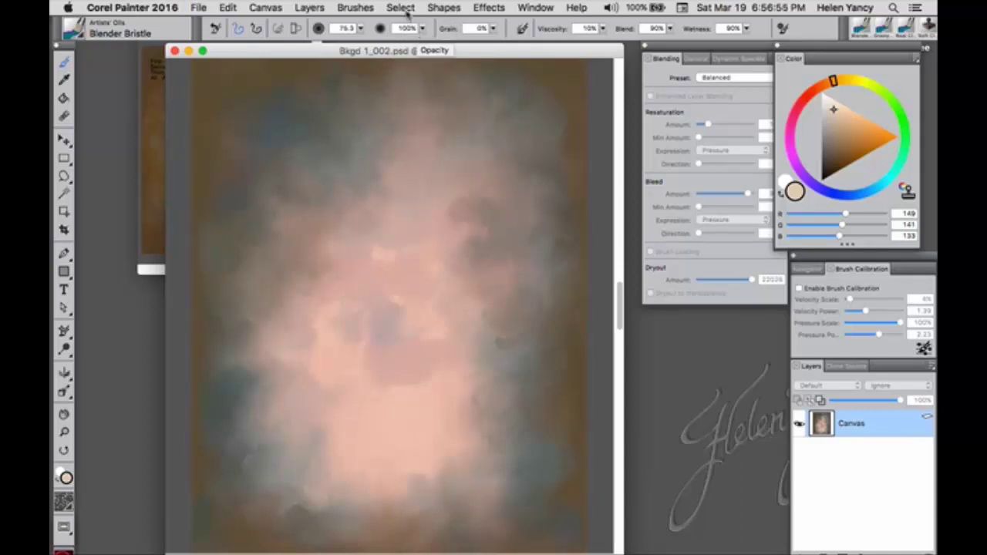
# In Adjust Colors, restore most saturation and darken the value of the whole background, then apply
pyautogui.click(538, 8)
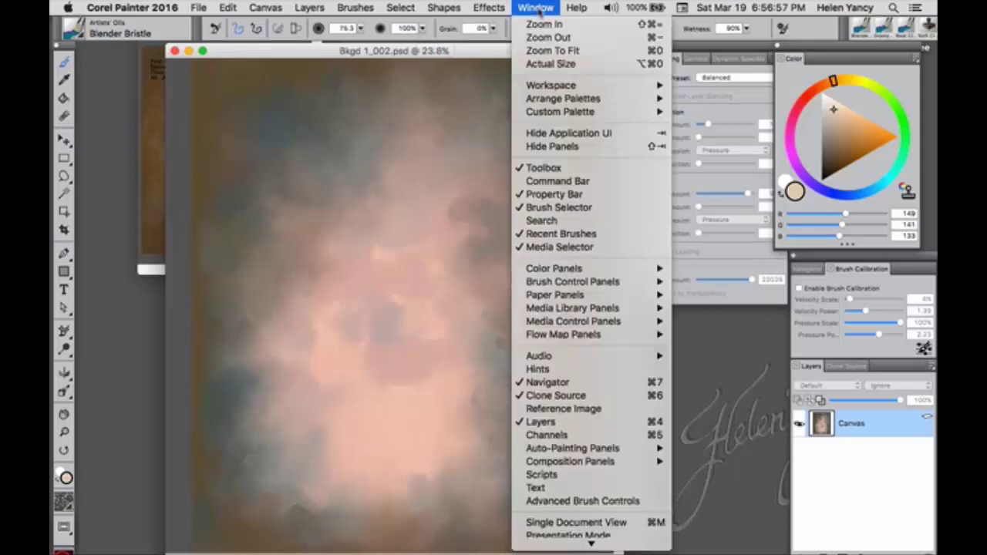
pyautogui.moveTo(500, 8)
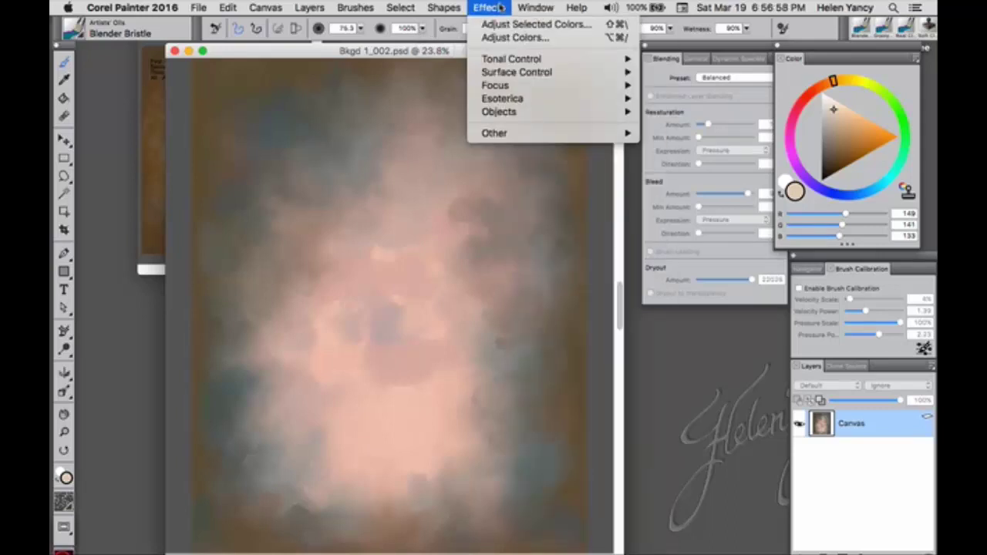
pyautogui.click(532, 39)
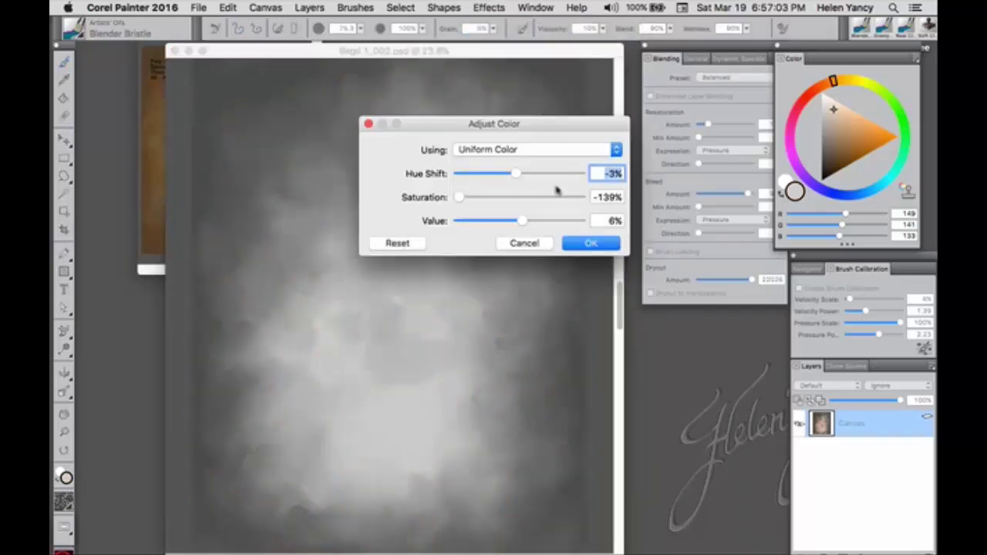
pyautogui.moveTo(527, 123); pyautogui.dragTo(655, 226)
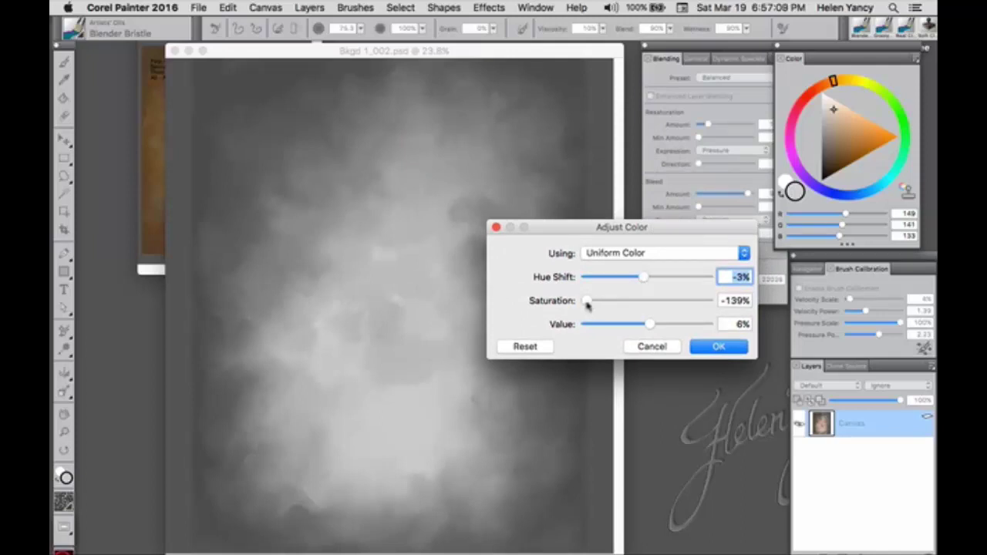
pyautogui.moveTo(587, 301); pyautogui.dragTo(648, 282)
pyautogui.moveTo(646, 324); pyautogui.dragTo(635, 326)
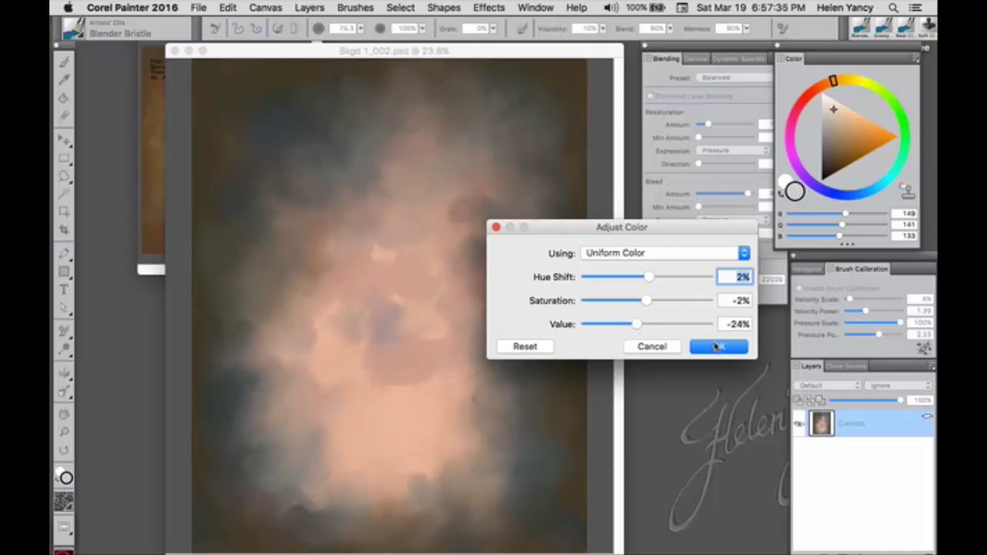
pyautogui.click(717, 347)
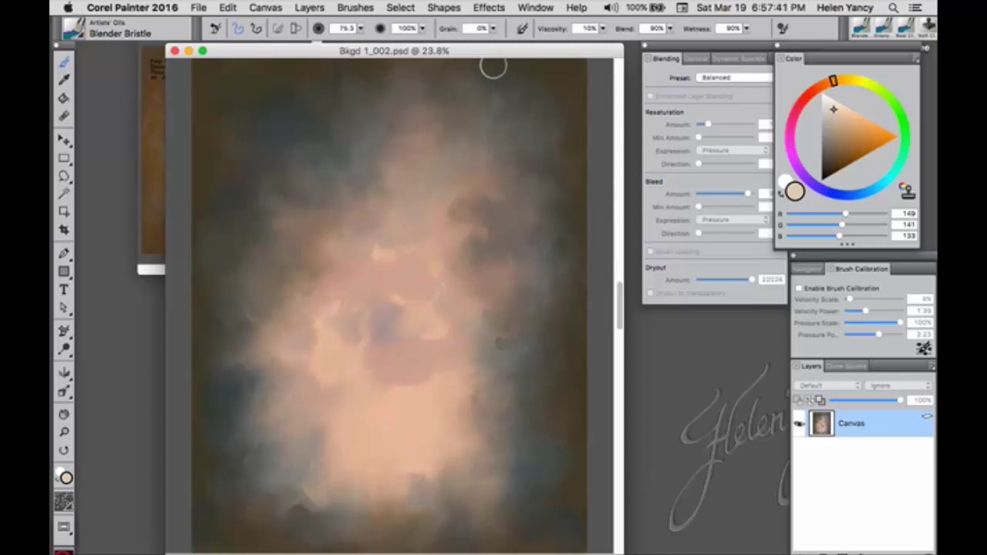
pyautogui.moveTo(496, 52); pyautogui.dragTo(495, 51)
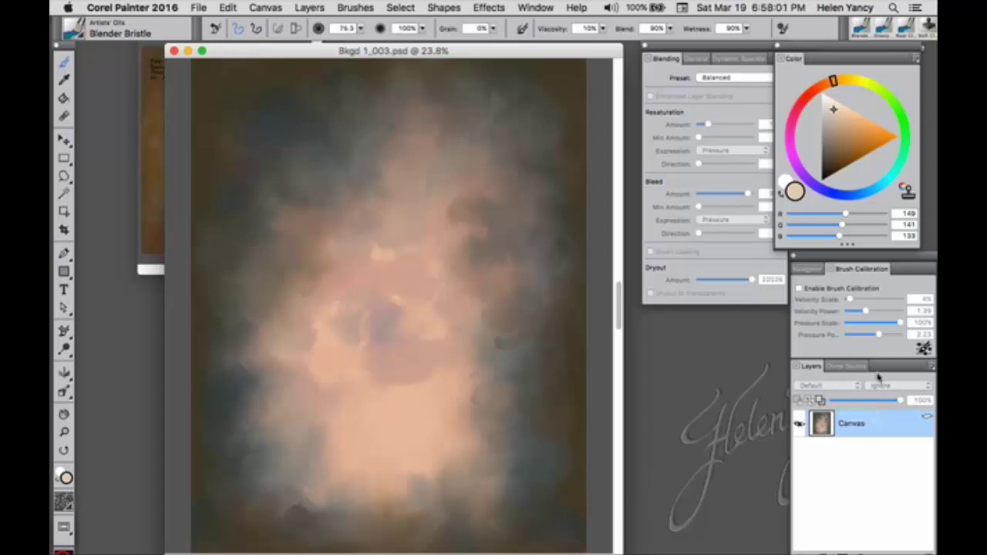
# Add an empty layer and load Taylor-0750.psd as the clone source with Show Source Image on
pyautogui.moveTo(877, 376); pyautogui.dragTo(686, 294)
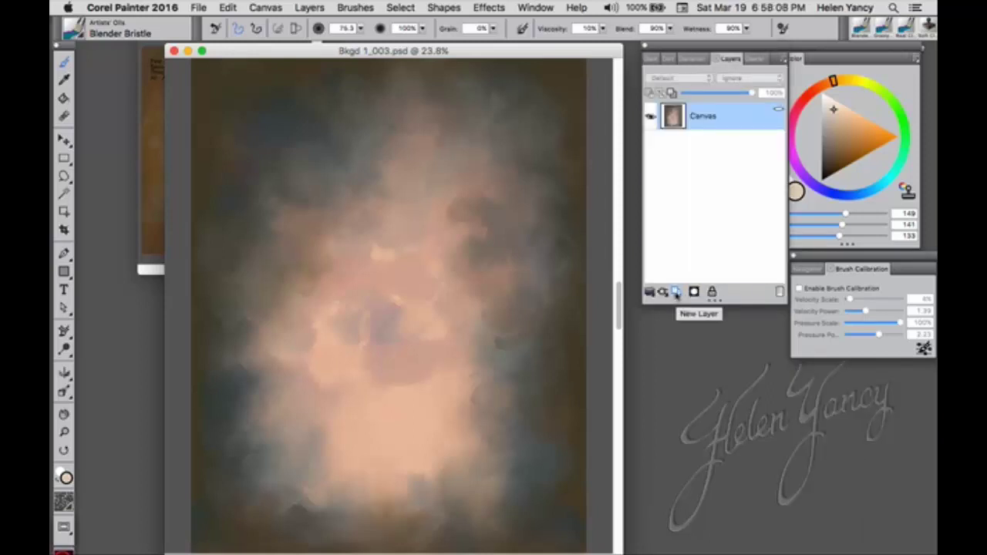
pyautogui.click(676, 293)
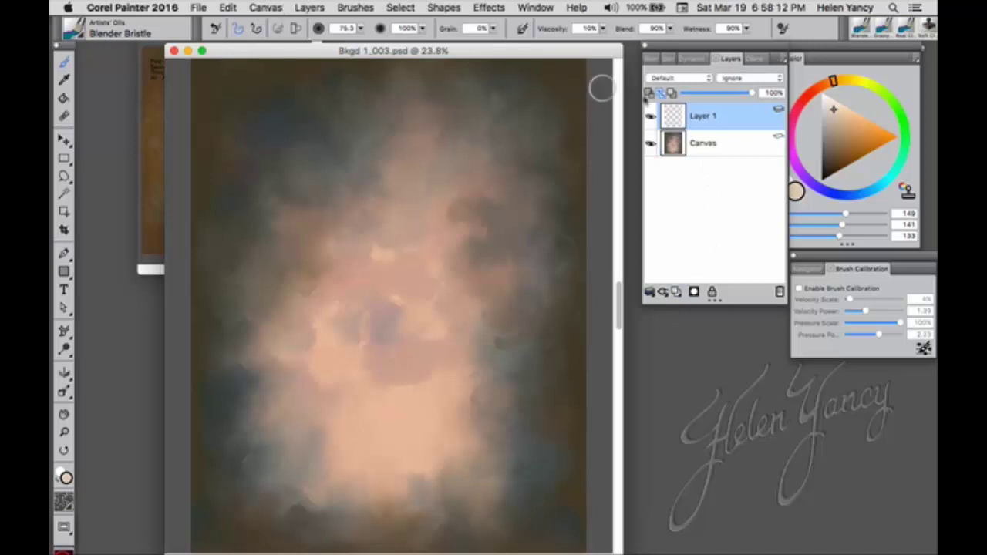
pyautogui.click(754, 60)
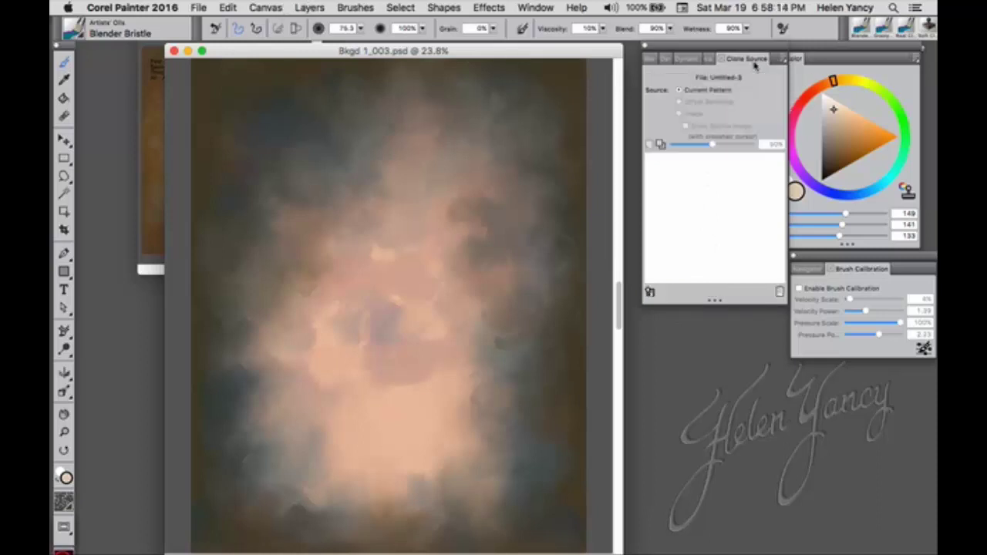
pyautogui.click(649, 292)
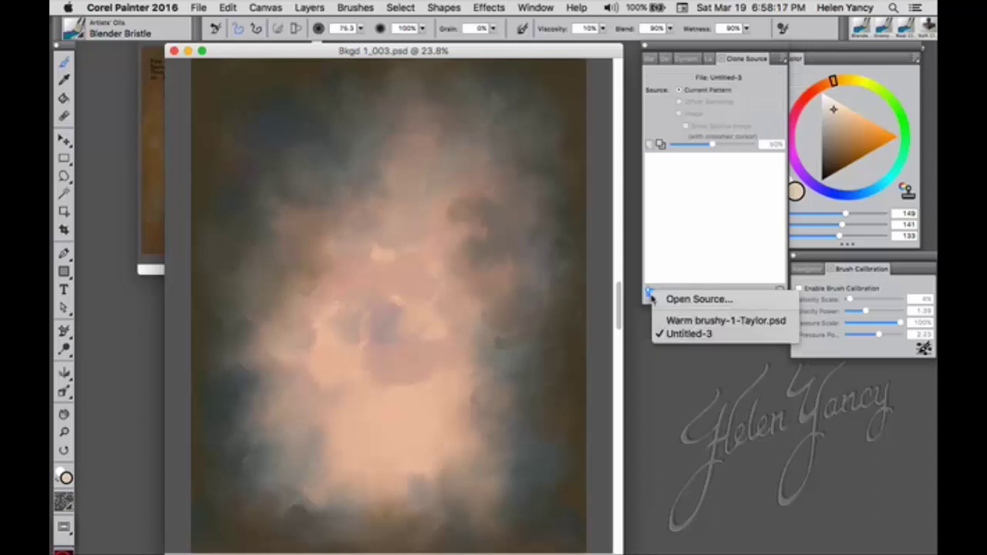
pyautogui.click(694, 300)
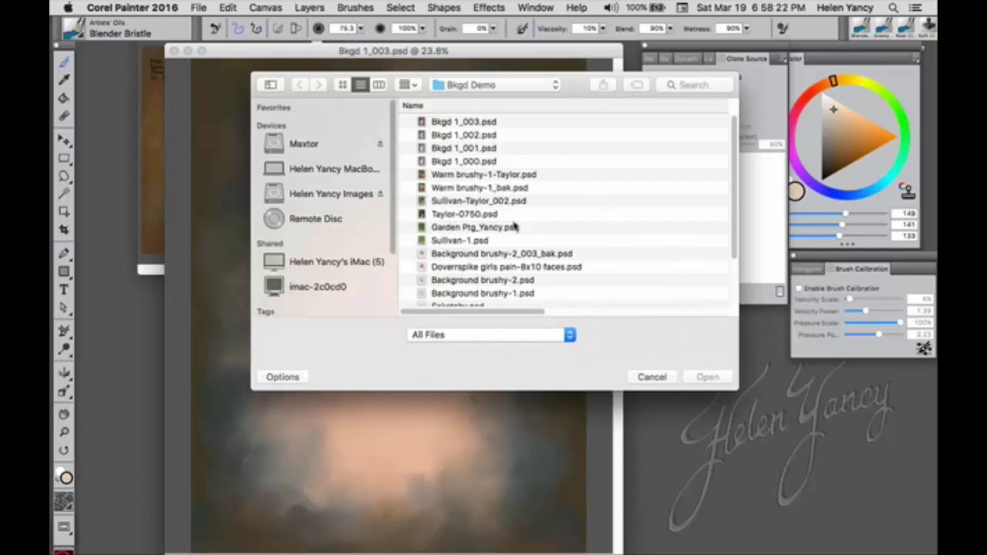
pyautogui.click(484, 216)
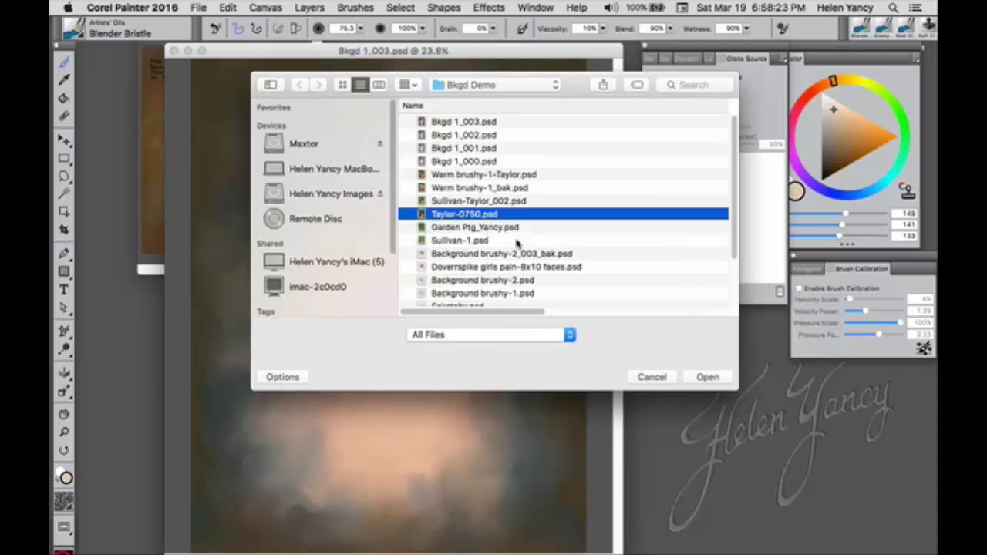
pyautogui.click(704, 378)
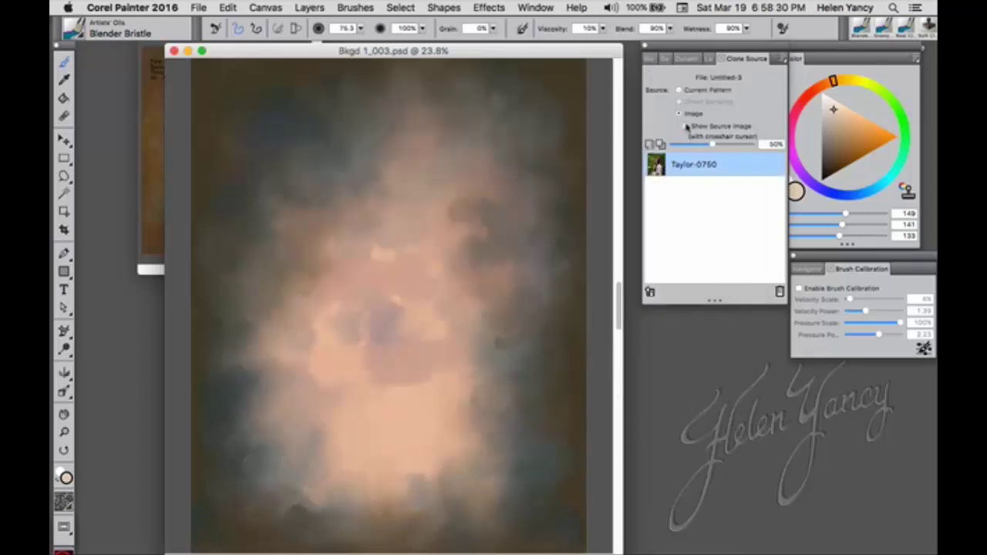
pyautogui.click(686, 127)
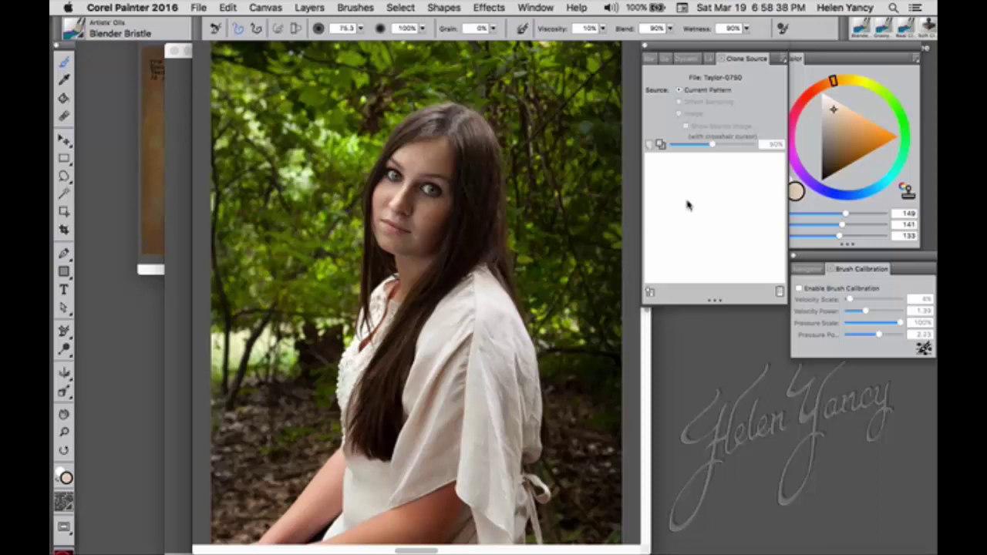
# Hide the palettes, move the source photo window left, zoom it to 10% and shrink it
pyautogui.moveTo(677, 51); pyautogui.dragTo(729, 51)
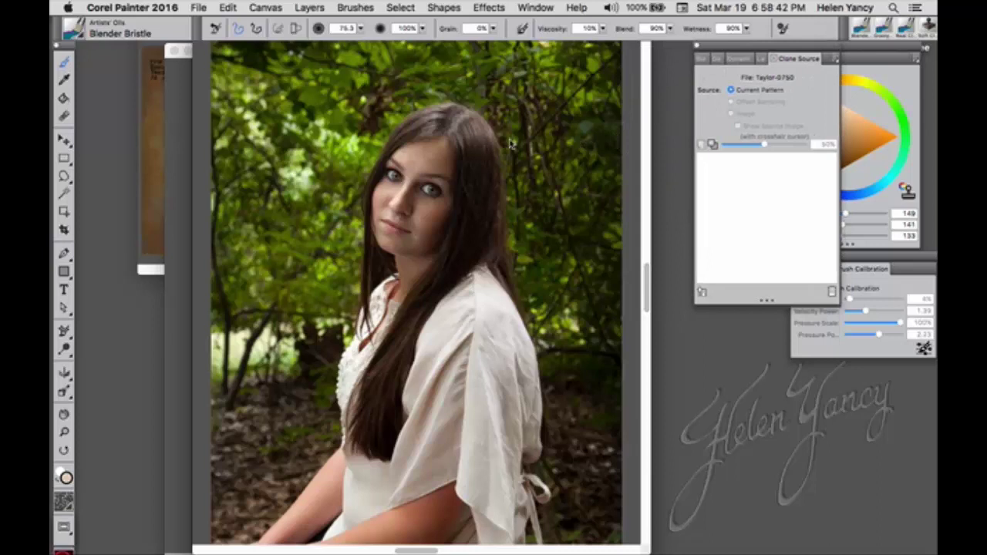
pyautogui.press('Tab')
pyautogui.moveTo(411, 25)
pyautogui.mouseDown()
pyautogui.moveTo(293, 28)
pyautogui.moveTo(277, 42)
pyautogui.mouseUp()
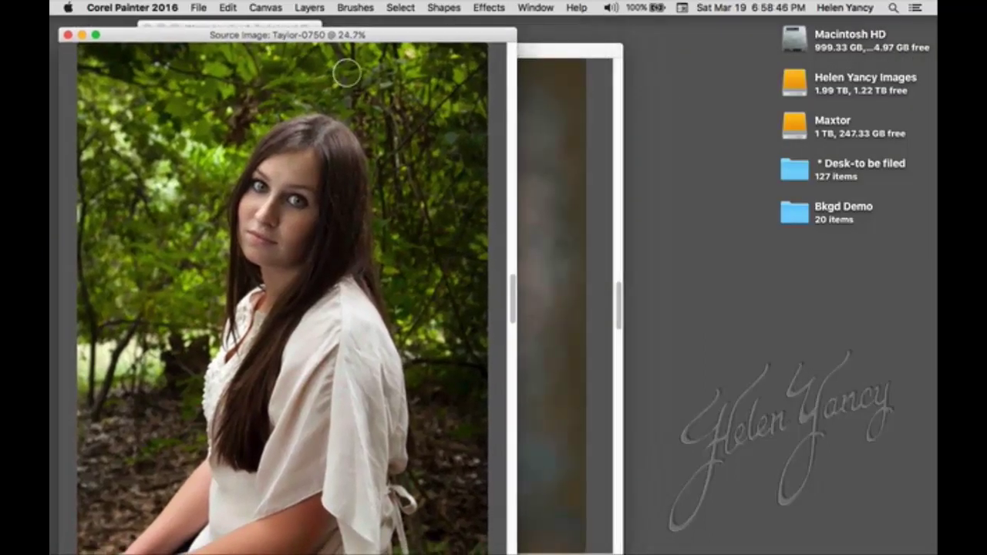
pyautogui.press('super+minus')
pyautogui.press('super+minus')
pyautogui.press('super+minus')
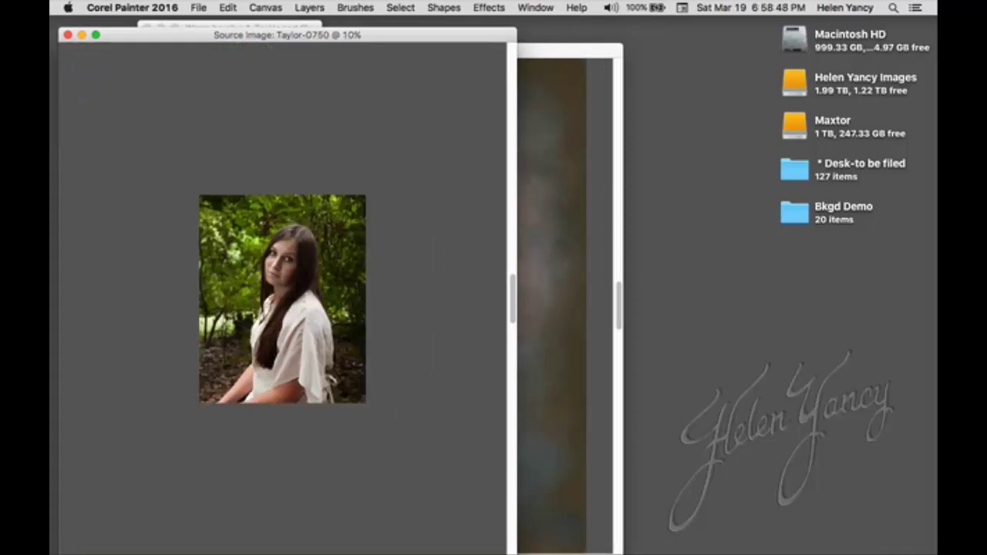
pyautogui.scroll(-5, 511, 539)
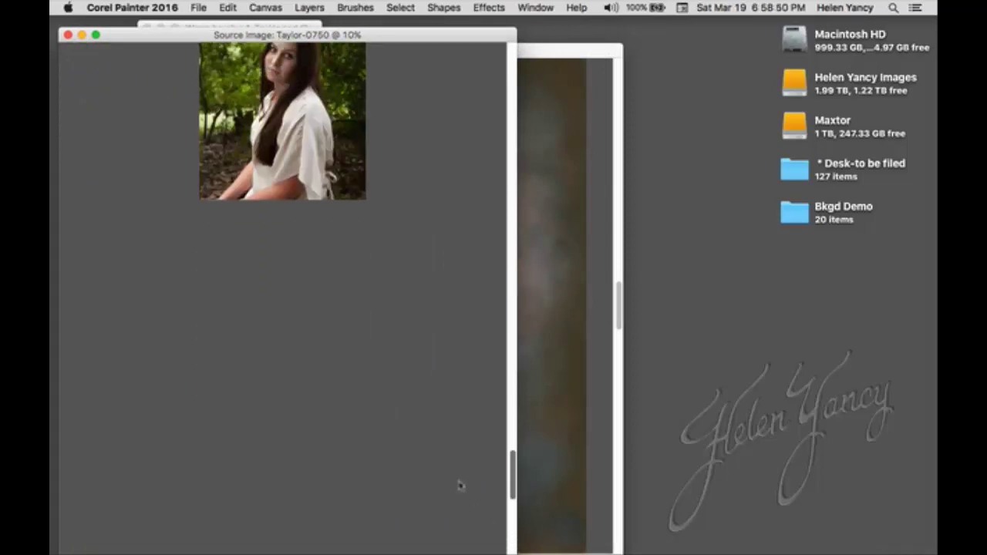
pyautogui.scroll(2, 457, 485)
pyautogui.scroll(2, 396, 416)
pyautogui.press('super+0')
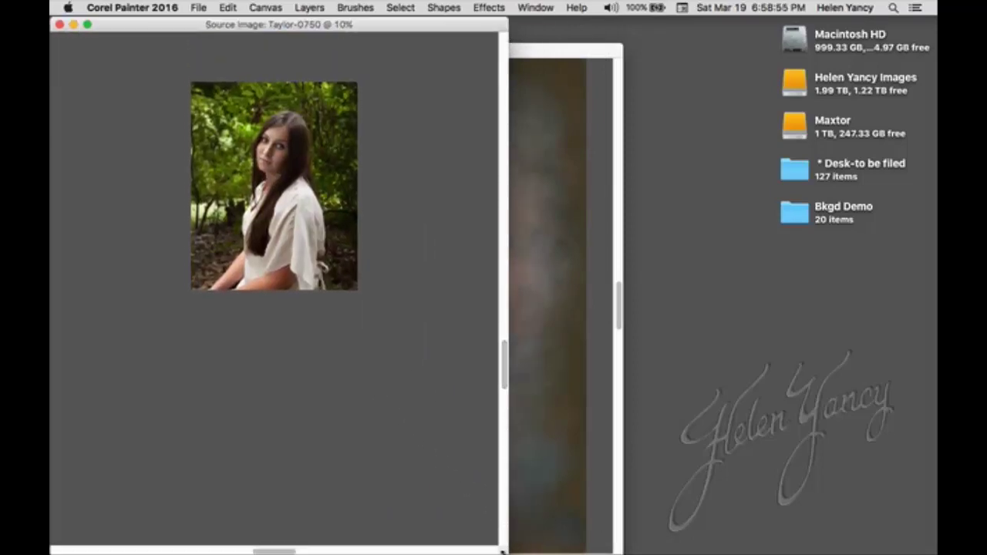
pyautogui.moveTo(371, 409); pyautogui.dragTo(353, 356)
# Dismiss the edit-source notice, fit the photo snugly in its window, bring Bkgd forward, restore panels
pyautogui.click(229, 196)
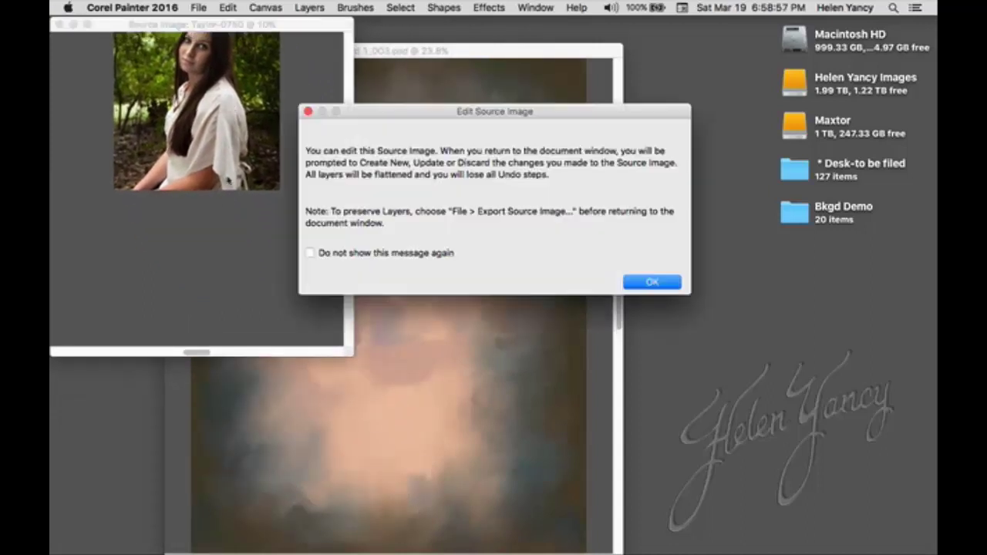
pyautogui.click(663, 283)
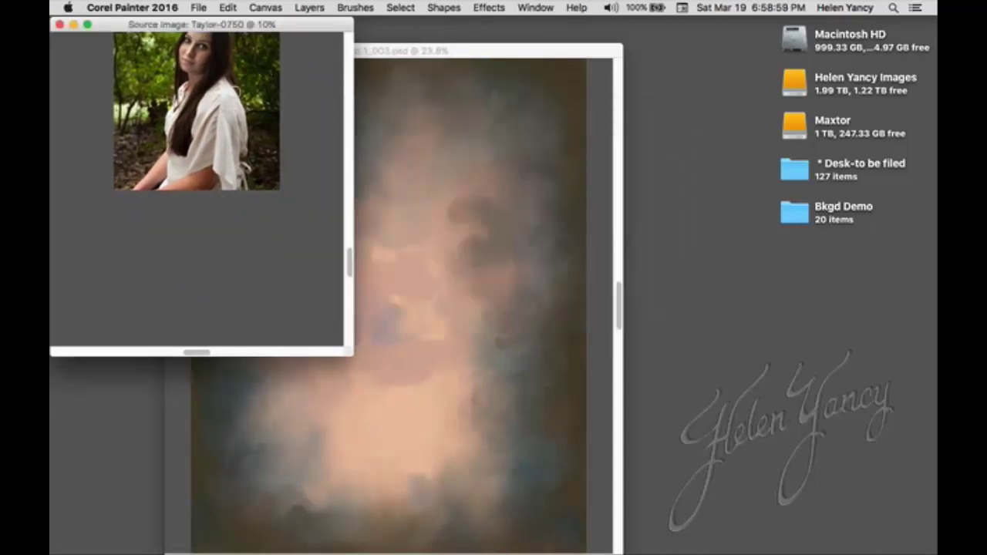
pyautogui.moveTo(224, 90); pyautogui.dragTo(195, 168)
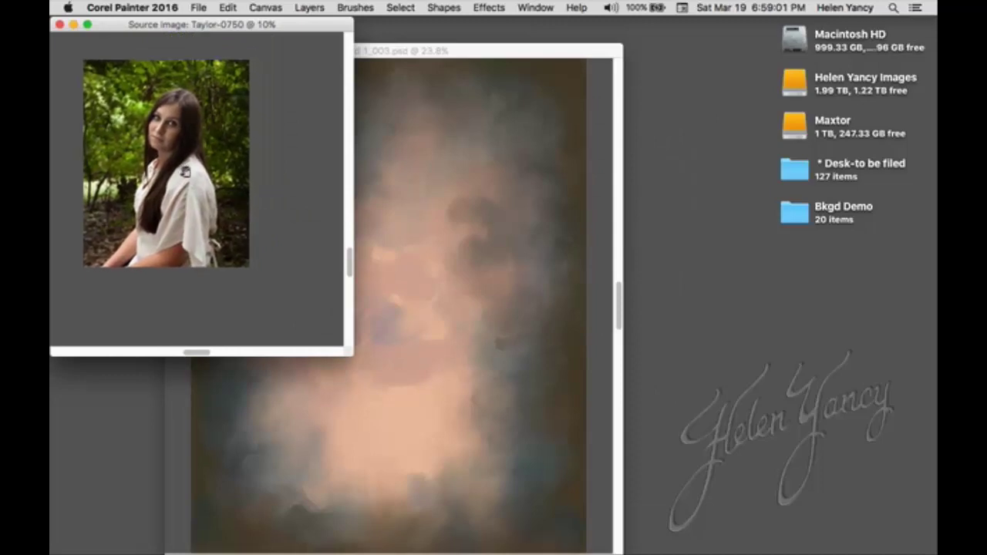
pyautogui.moveTo(348, 352); pyautogui.dragTo(302, 324)
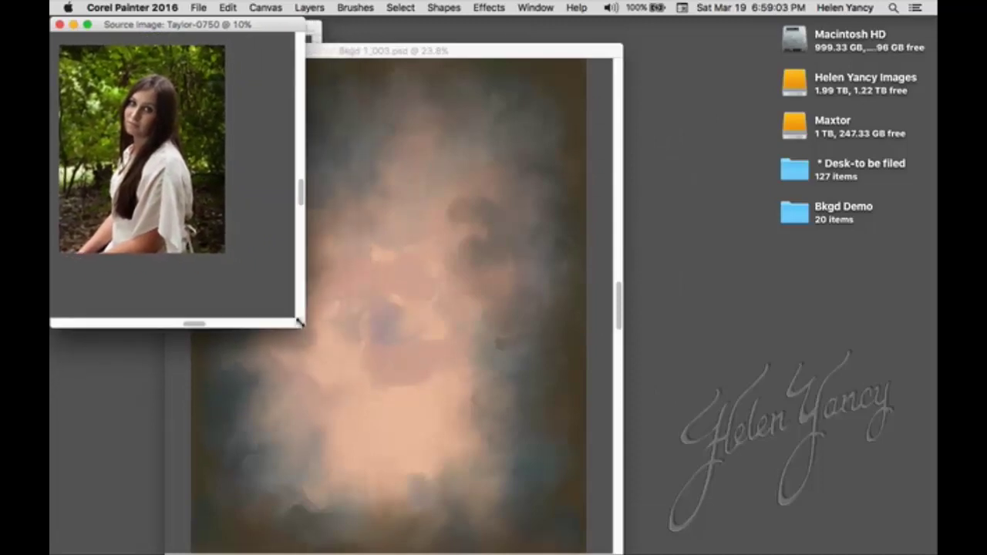
pyautogui.click(372, 60)
pyautogui.moveTo(506, 44); pyautogui.dragTo(517, 32)
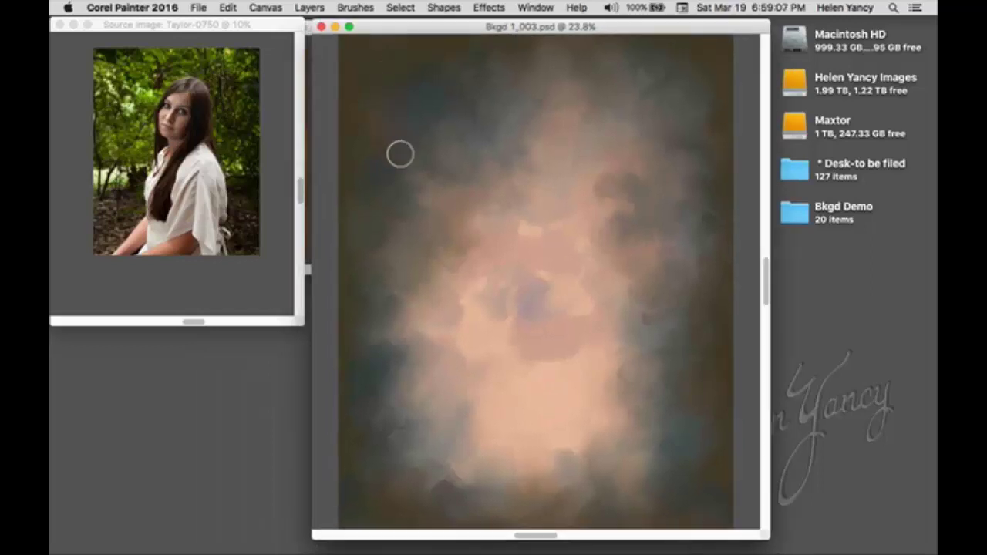
pyautogui.press('Tab')
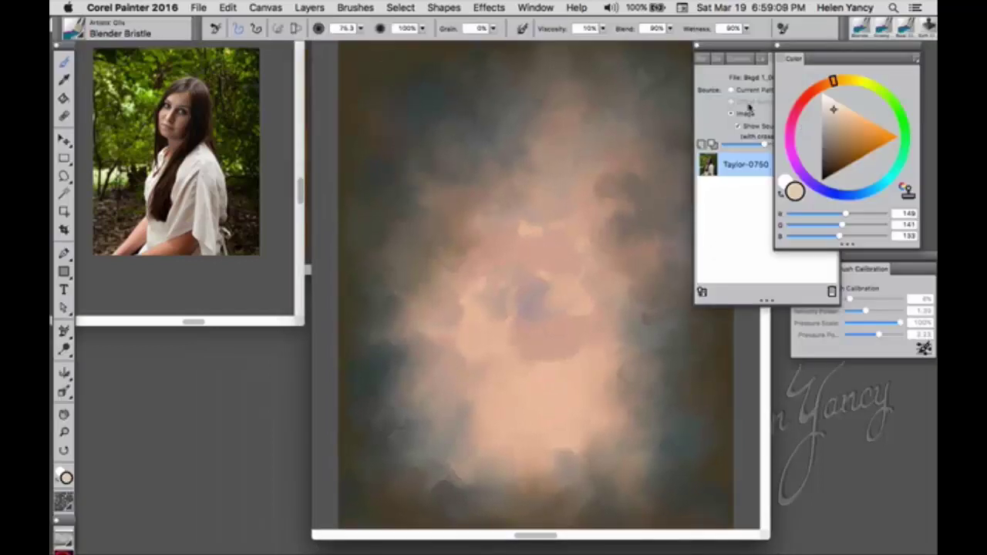
# Load the Soft Cloner 2 brush from the Cloners category of the brush library
pyautogui.click(71, 33)
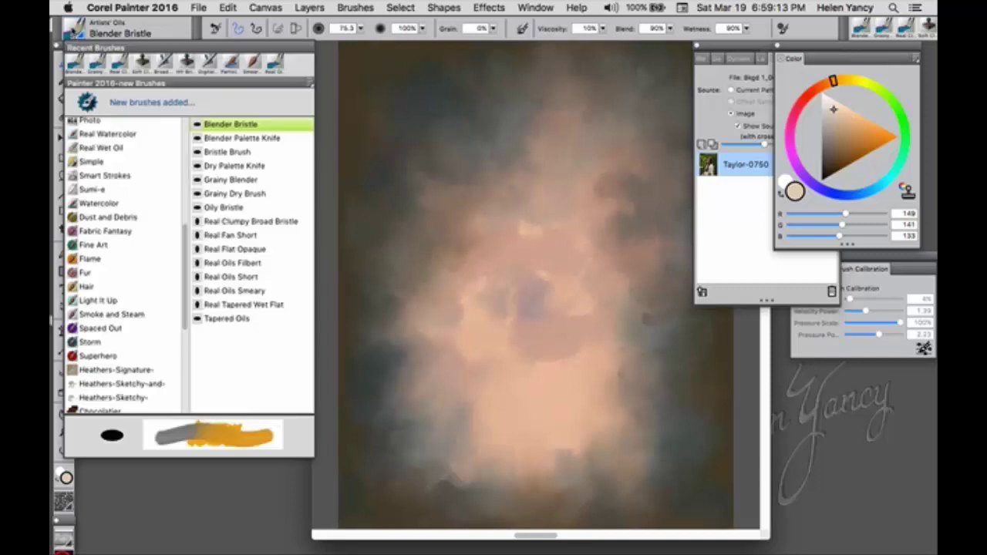
pyautogui.click(73, 32)
pyautogui.click(73, 33)
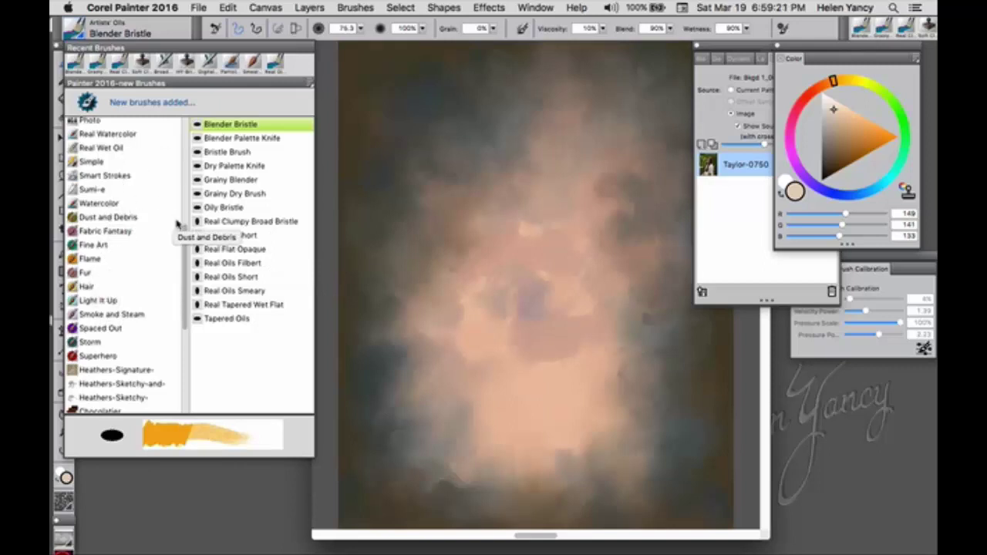
pyautogui.scroll(3, 183, 198)
pyautogui.scroll(6, 176, 158)
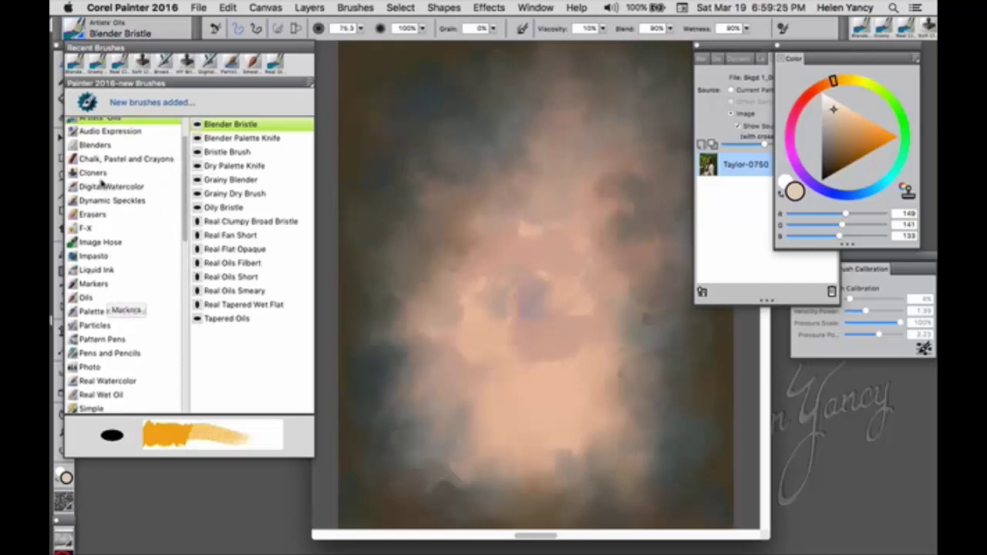
pyautogui.click(96, 173)
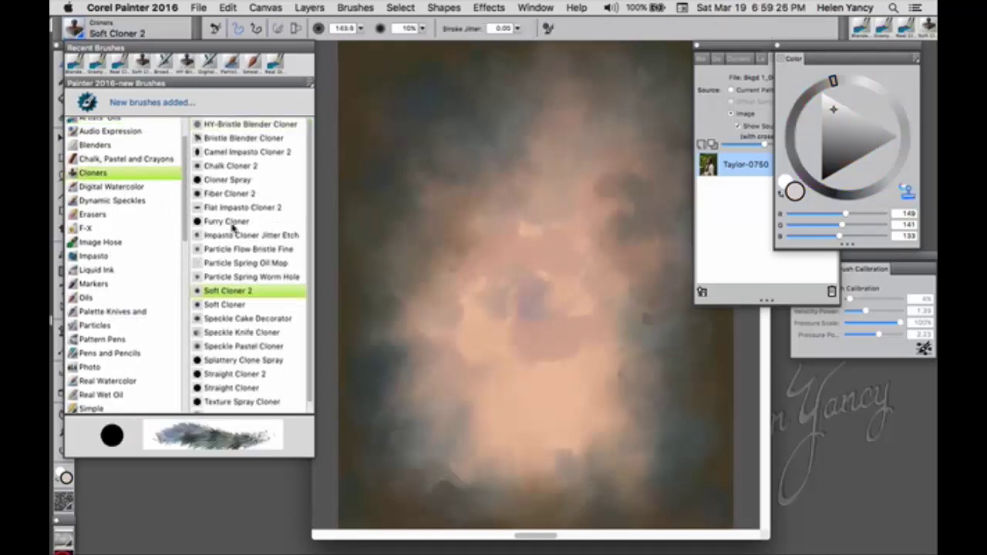
pyautogui.click(257, 293)
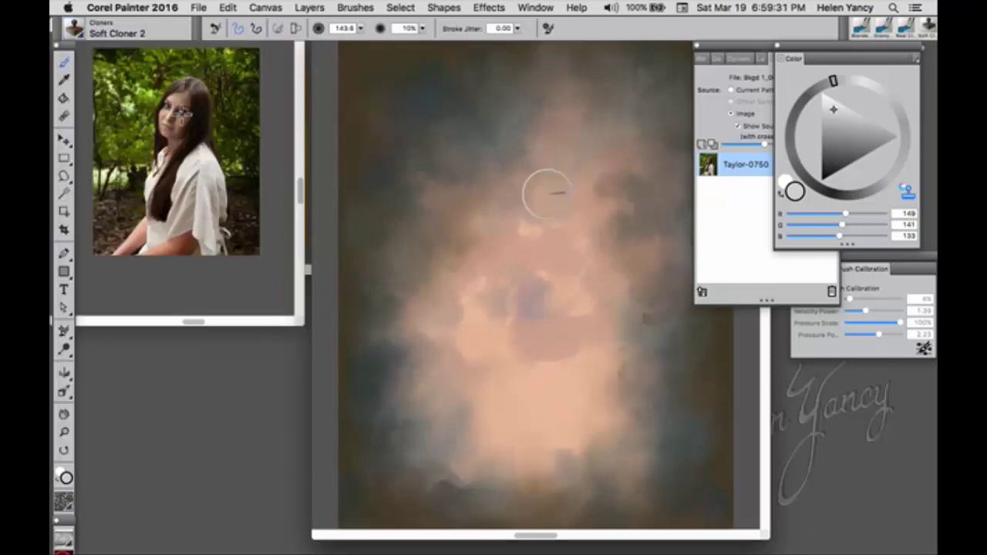
# Softly clone the eyes, jaw and dark hair down the right side onto Layer 1
pyautogui.moveTo(548, 193); pyautogui.dragTo(548, 197)
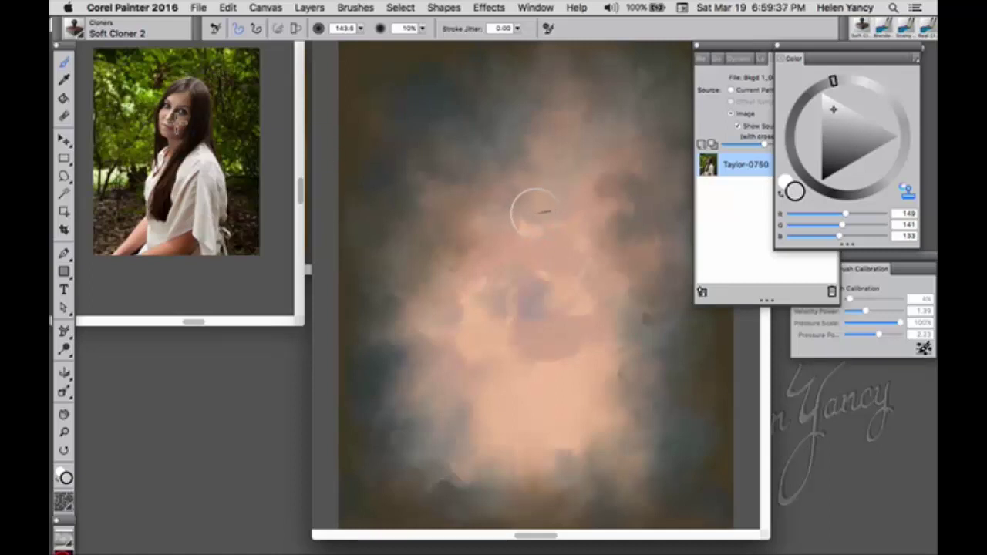
pyautogui.moveTo(516, 202)
pyautogui.mouseDown()
pyautogui.moveTo(551, 202)
pyautogui.moveTo(537, 225)
pyautogui.moveTo(508, 214)
pyautogui.moveTo(537, 221)
pyautogui.moveTo(556, 200)
pyautogui.moveTo(559, 183)
pyautogui.moveTo(540, 171)
pyautogui.moveTo(540, 201)
pyautogui.moveTo(554, 183)
pyautogui.moveTo(554, 145)
pyautogui.moveTo(534, 157)
pyautogui.moveTo(571, 161)
pyautogui.moveTo(512, 187)
pyautogui.moveTo(544, 165)
pyautogui.moveTo(538, 215)
pyautogui.moveTo(496, 193)
pyautogui.moveTo(534, 157)
pyautogui.moveTo(532, 218)
pyautogui.moveTo(500, 171)
pyautogui.moveTo(543, 188)
pyautogui.moveTo(564, 142)
pyautogui.moveTo(534, 172)
pyautogui.moveTo(575, 182)
pyautogui.moveTo(558, 131)
pyautogui.moveTo(559, 182)
pyautogui.moveTo(595, 175)
pyautogui.moveTo(526, 143)
pyautogui.moveTo(571, 136)
pyautogui.moveTo(507, 145)
pyautogui.moveTo(559, 127)
pyautogui.moveTo(521, 160)
pyautogui.moveTo(536, 126)
pyautogui.moveTo(521, 188)
pyautogui.moveTo(497, 155)
pyautogui.moveTo(541, 178)
pyautogui.moveTo(504, 230)
pyautogui.moveTo(509, 194)
pyautogui.moveTo(587, 179)
pyautogui.moveTo(551, 182)
pyautogui.moveTo(522, 240)
pyautogui.moveTo(579, 199)
pyautogui.mouseUp()
pyautogui.moveTo(537, 247); pyautogui.dragTo(561, 222)
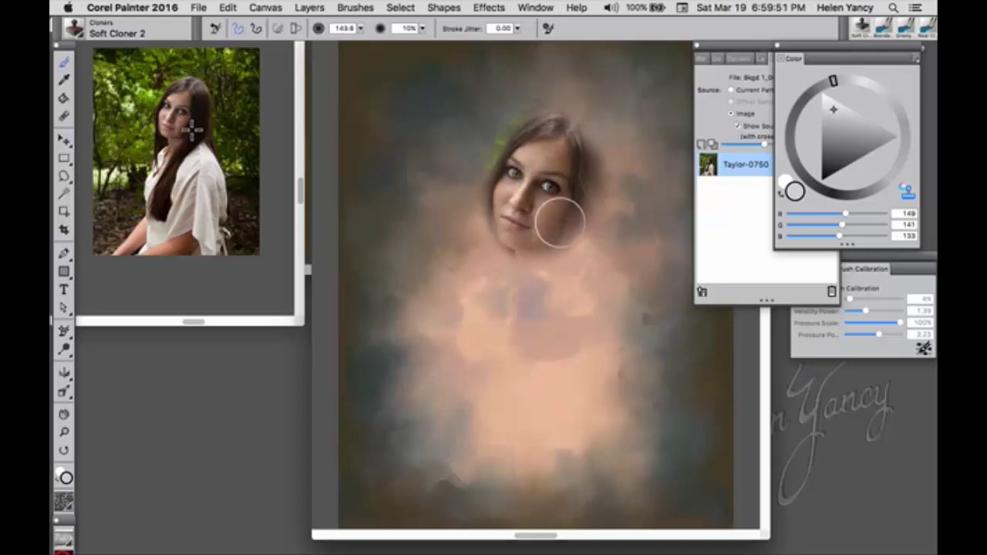
pyautogui.moveTo(550, 146)
pyautogui.mouseDown()
pyautogui.moveTo(588, 196)
pyautogui.moveTo(580, 138)
pyautogui.moveTo(561, 175)
pyautogui.moveTo(586, 147)
pyautogui.moveTo(550, 154)
pyautogui.moveTo(599, 208)
pyautogui.moveTo(583, 179)
pyautogui.moveTo(558, 243)
pyautogui.moveTo(585, 240)
pyautogui.moveTo(563, 230)
pyautogui.moveTo(552, 242)
pyautogui.moveTo(577, 207)
pyautogui.mouseUp()
pyautogui.click(760, 59)
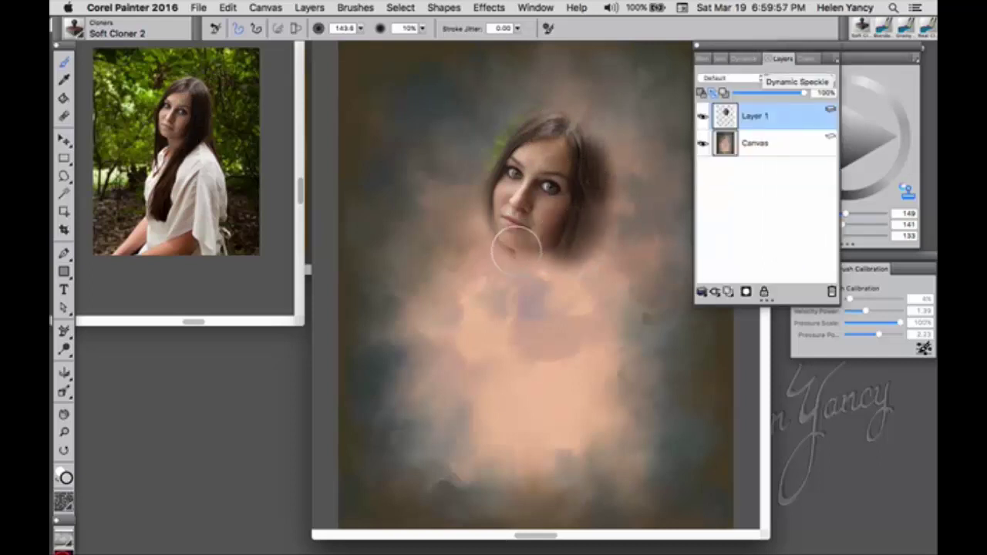
pyautogui.moveTo(568, 165)
pyautogui.mouseDown()
pyautogui.moveTo(585, 139)
pyautogui.moveTo(559, 133)
pyautogui.moveTo(568, 152)
pyautogui.moveTo(599, 159)
pyautogui.moveTo(581, 245)
pyautogui.moveTo(551, 164)
pyautogui.moveTo(571, 247)
pyautogui.moveTo(531, 267)
pyautogui.moveTo(503, 178)
pyautogui.moveTo(563, 193)
pyautogui.moveTo(528, 244)
pyautogui.moveTo(514, 193)
pyautogui.moveTo(576, 203)
pyautogui.moveTo(559, 262)
pyautogui.moveTo(511, 254)
pyautogui.moveTo(540, 224)
pyautogui.moveTo(547, 266)
pyautogui.moveTo(500, 208)
pyautogui.moveTo(536, 252)
pyautogui.moveTo(561, 143)
pyautogui.moveTo(528, 254)
pyautogui.moveTo(584, 185)
pyautogui.moveTo(512, 203)
pyautogui.moveTo(572, 180)
pyautogui.moveTo(575, 134)
pyautogui.moveTo(542, 148)
pyautogui.moveTo(590, 190)
pyautogui.moveTo(559, 145)
pyautogui.moveTo(577, 285)
pyautogui.moveTo(515, 303)
pyautogui.moveTo(511, 289)
pyautogui.moveTo(544, 282)
pyautogui.moveTo(541, 314)
pyautogui.moveTo(496, 325)
pyautogui.moveTo(513, 303)
pyautogui.moveTo(521, 324)
pyautogui.moveTo(493, 348)
pyautogui.moveTo(512, 305)
pyautogui.moveTo(528, 318)
pyautogui.moveTo(489, 343)
pyautogui.moveTo(509, 295)
pyautogui.moveTo(527, 316)
pyautogui.moveTo(509, 297)
pyautogui.moveTo(524, 299)
pyautogui.moveTo(489, 373)
pyautogui.moveTo(493, 353)
pyautogui.moveTo(618, 337)
pyautogui.moveTo(559, 324)
pyautogui.moveTo(591, 405)
pyautogui.moveTo(620, 380)
pyautogui.moveTo(613, 339)
pyautogui.moveTo(601, 395)
pyautogui.moveTo(622, 445)
pyautogui.moveTo(609, 293)
pyautogui.moveTo(620, 446)
pyautogui.moveTo(648, 424)
pyautogui.moveTo(603, 392)
pyautogui.moveTo(571, 451)
pyautogui.moveTo(581, 457)
pyautogui.moveTo(546, 394)
pyautogui.moveTo(510, 390)
pyautogui.moveTo(545, 409)
pyautogui.moveTo(569, 395)
pyautogui.moveTo(529, 298)
pyautogui.moveTo(503, 386)
pyautogui.moveTo(506, 419)
pyautogui.moveTo(514, 238)
pyautogui.moveTo(494, 225)
pyautogui.moveTo(534, 162)
pyautogui.moveTo(601, 161)
pyautogui.moveTo(578, 249)
pyautogui.moveTo(623, 417)
pyautogui.moveTo(628, 355)
pyautogui.moveTo(633, 439)
pyautogui.moveTo(646, 398)
pyautogui.moveTo(612, 445)
pyautogui.moveTo(511, 444)
pyautogui.moveTo(504, 349)
pyautogui.moveTo(512, 436)
pyautogui.moveTo(550, 187)
pyautogui.moveTo(541, 302)
pyautogui.mouseUp()
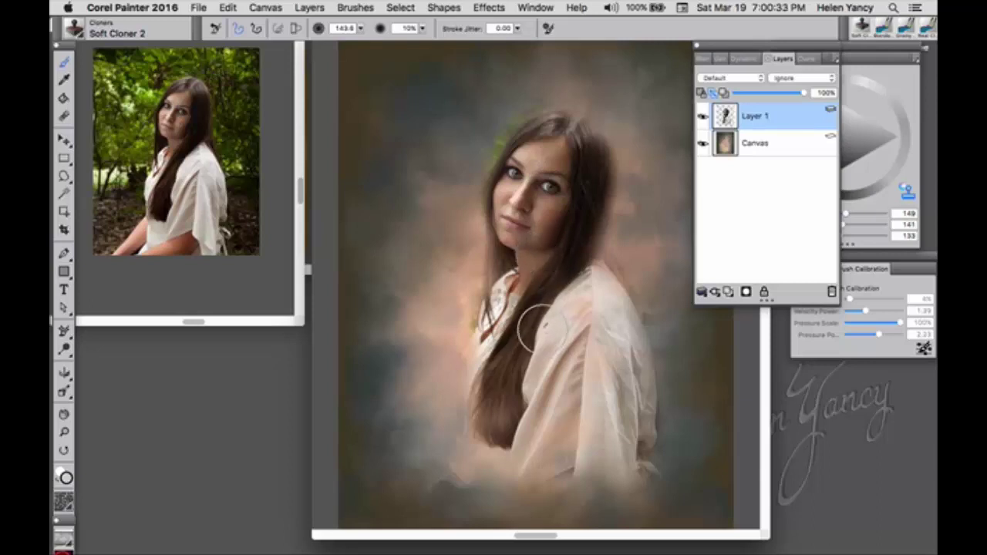
# Raise cloner opacity to 100% and clone crisper hair detail from the head down over the blouse
pyautogui.press('0')
pyautogui.moveTo(562, 165)
pyautogui.mouseDown()
pyautogui.moveTo(550, 137)
pyautogui.moveTo(550, 170)
pyautogui.moveTo(572, 136)
pyautogui.moveTo(548, 168)
pyautogui.moveTo(576, 160)
pyautogui.moveTo(556, 139)
pyautogui.moveTo(546, 175)
pyautogui.moveTo(572, 194)
pyautogui.moveTo(572, 169)
pyautogui.moveTo(537, 176)
pyautogui.moveTo(542, 205)
pyautogui.moveTo(569, 191)
pyautogui.moveTo(541, 139)
pyautogui.moveTo(551, 151)
pyautogui.moveTo(586, 146)
pyautogui.moveTo(589, 178)
pyautogui.moveTo(560, 121)
pyautogui.moveTo(537, 187)
pyautogui.moveTo(509, 178)
pyautogui.moveTo(544, 202)
pyautogui.moveTo(503, 230)
pyautogui.moveTo(526, 179)
pyautogui.moveTo(509, 310)
pyautogui.moveTo(501, 295)
pyautogui.moveTo(575, 135)
pyautogui.moveTo(557, 194)
pyautogui.moveTo(593, 213)
pyautogui.moveTo(578, 153)
pyautogui.moveTo(582, 264)
pyautogui.moveTo(578, 137)
pyautogui.moveTo(566, 134)
pyautogui.moveTo(581, 195)
pyautogui.moveTo(584, 141)
pyautogui.moveTo(551, 295)
pyautogui.moveTo(630, 375)
pyautogui.moveTo(630, 434)
pyautogui.moveTo(555, 261)
pyautogui.moveTo(536, 362)
pyautogui.moveTo(496, 407)
pyautogui.moveTo(503, 316)
pyautogui.moveTo(504, 366)
pyautogui.moveTo(480, 418)
pyautogui.moveTo(488, 347)
pyautogui.moveTo(515, 332)
pyautogui.moveTo(511, 409)
pyautogui.moveTo(482, 429)
pyautogui.moveTo(503, 308)
pyautogui.moveTo(519, 307)
pyautogui.moveTo(485, 377)
pyautogui.moveTo(477, 372)
pyautogui.moveTo(515, 316)
pyautogui.moveTo(509, 275)
pyautogui.moveTo(545, 446)
pyautogui.mouseUp()
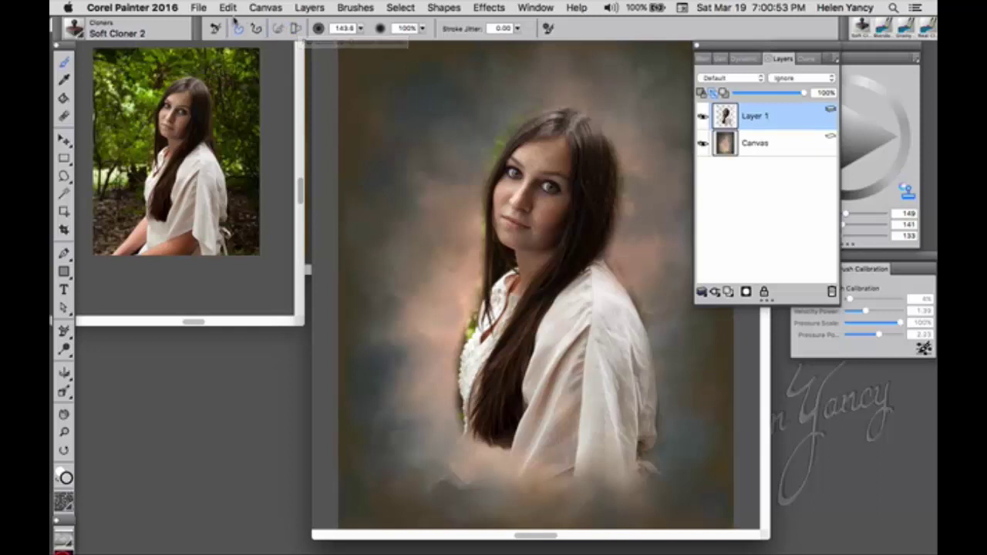
pyautogui.click(74, 28)
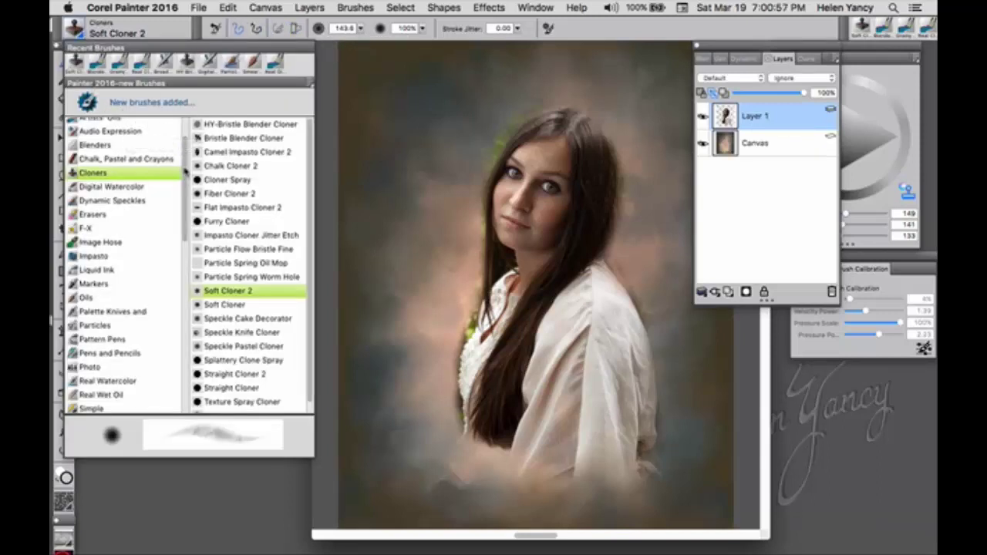
# Switch to the Erasers > Erase All Soft eraser (size 38.6) and dock Layers back beneath Color
pyautogui.moveTo(186, 177); pyautogui.dragTo(184, 128)
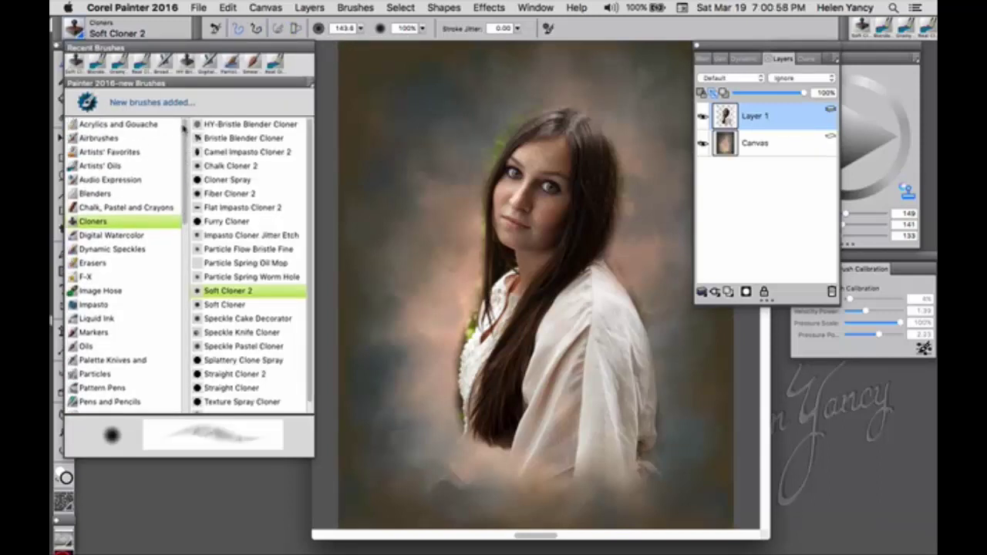
pyautogui.click(99, 263)
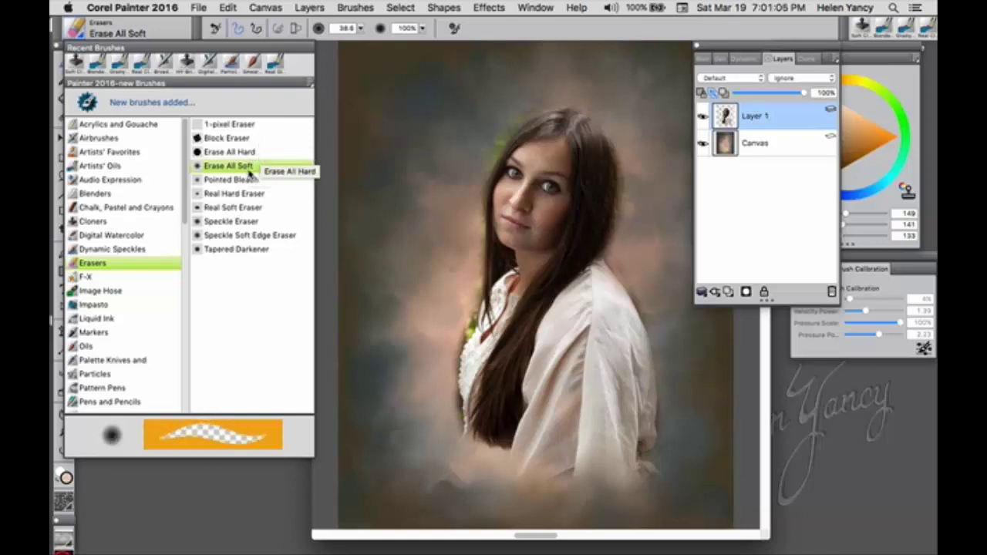
pyautogui.click(247, 167)
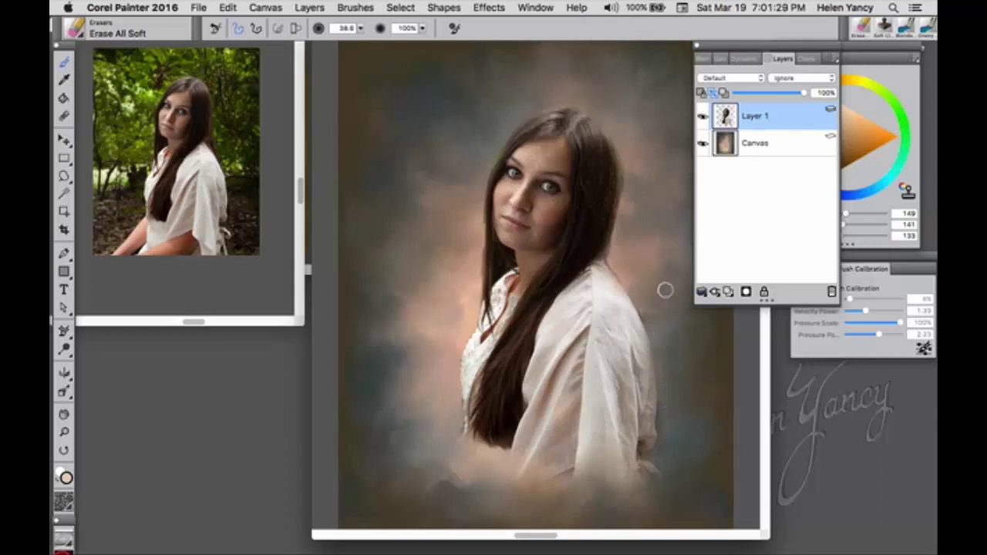
pyautogui.moveTo(769, 53); pyautogui.dragTo(866, 283)
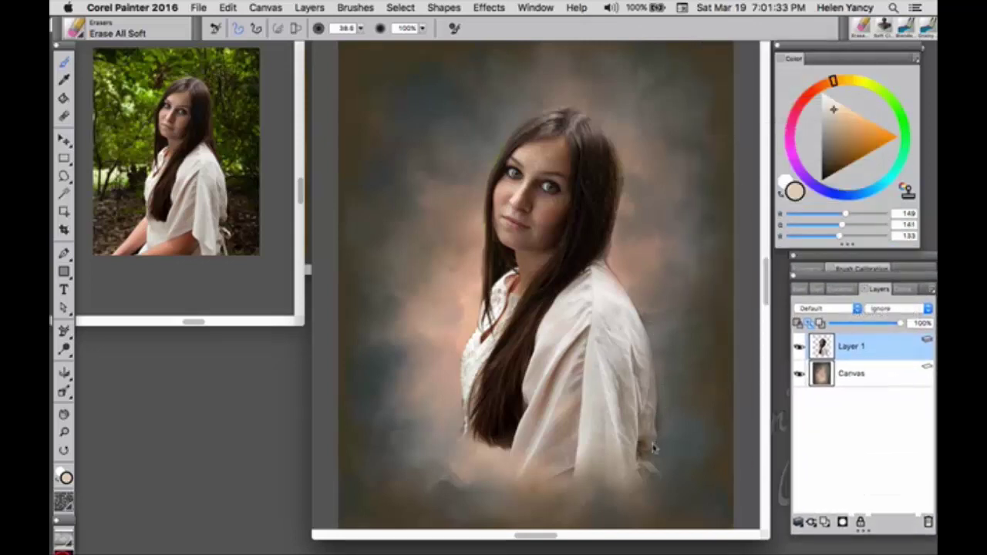